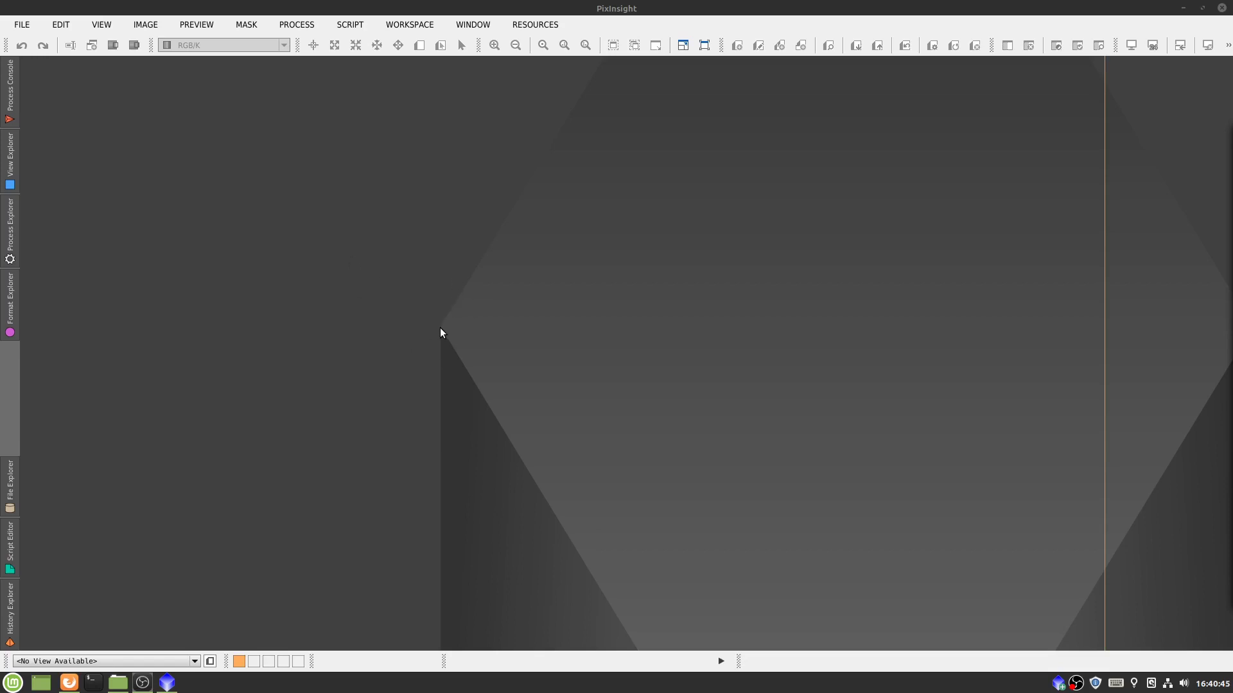
Step: Bring up the complete All Processes list from the Process menu
left_click_drag(441, 327, 499, 383)
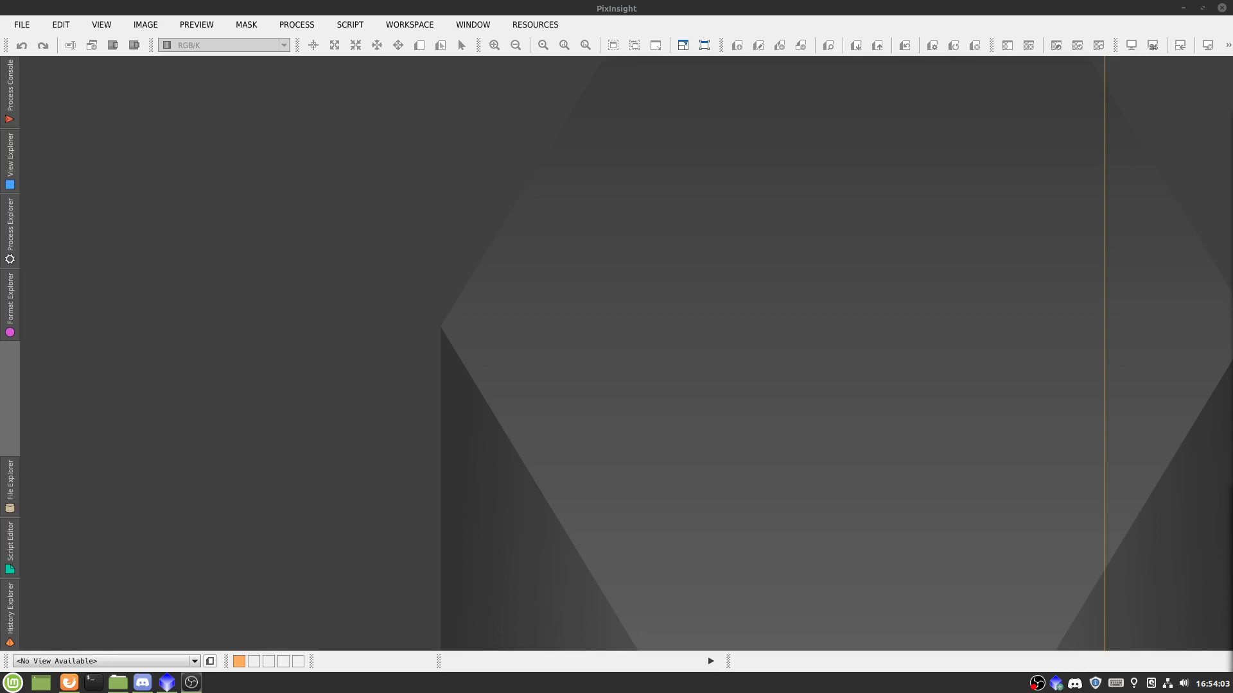
Step: Start Blink and load every frame from the Pictures/RCW 32 folder
left_click(295, 26)
mouse_move(438, 7)
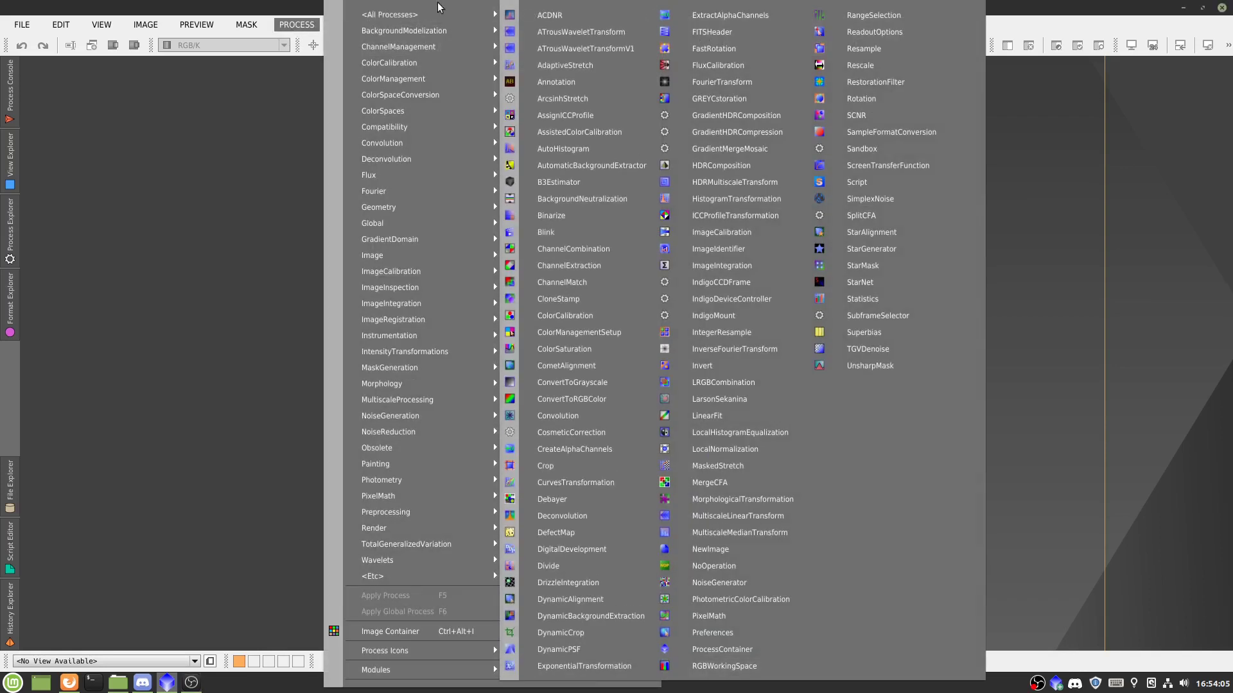
left_click(592, 232)
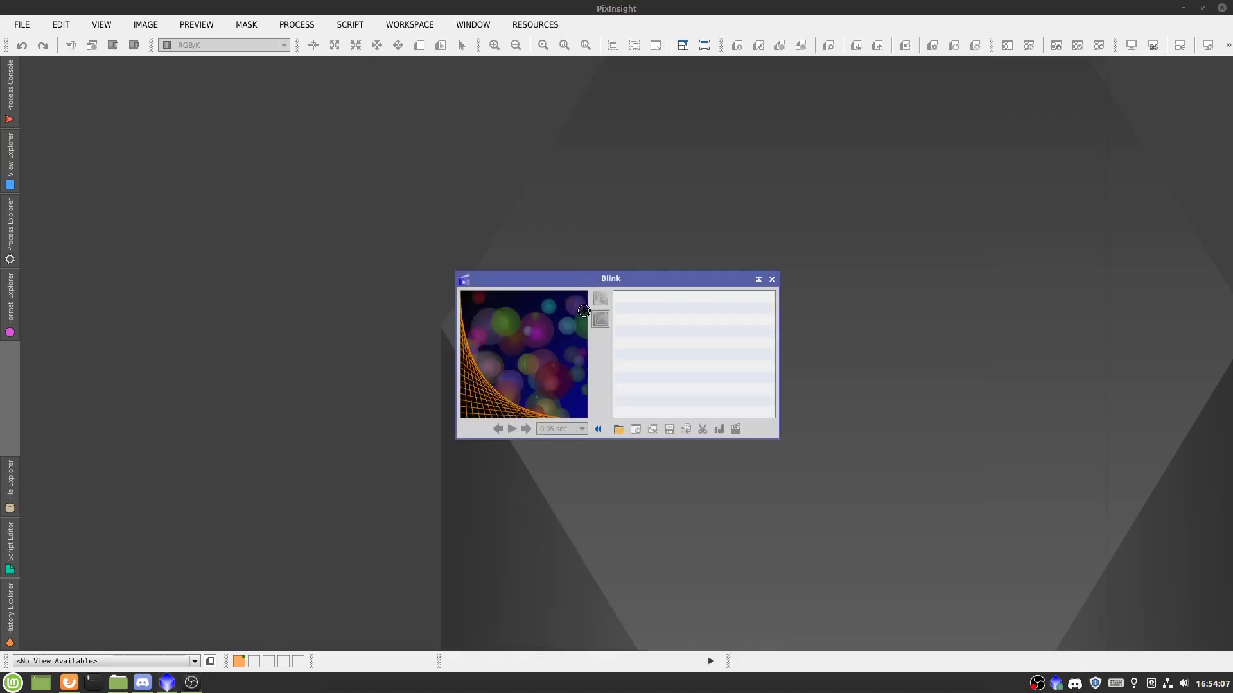
left_click(618, 429)
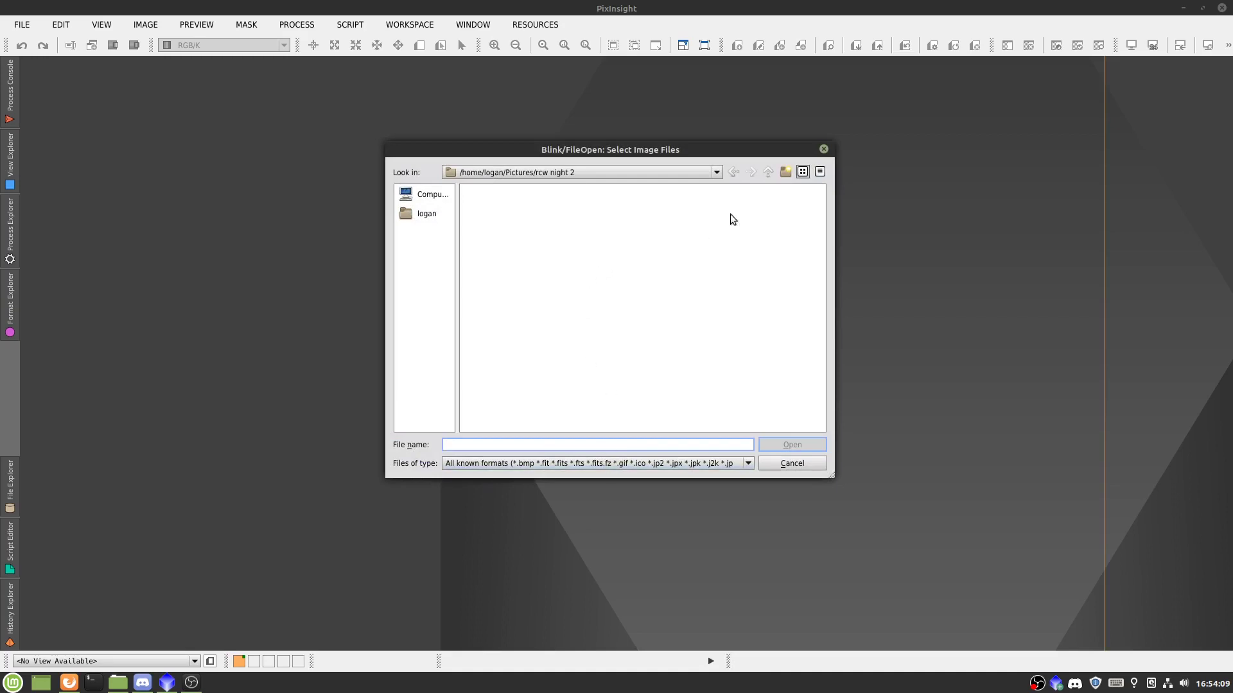
left_click(772, 174)
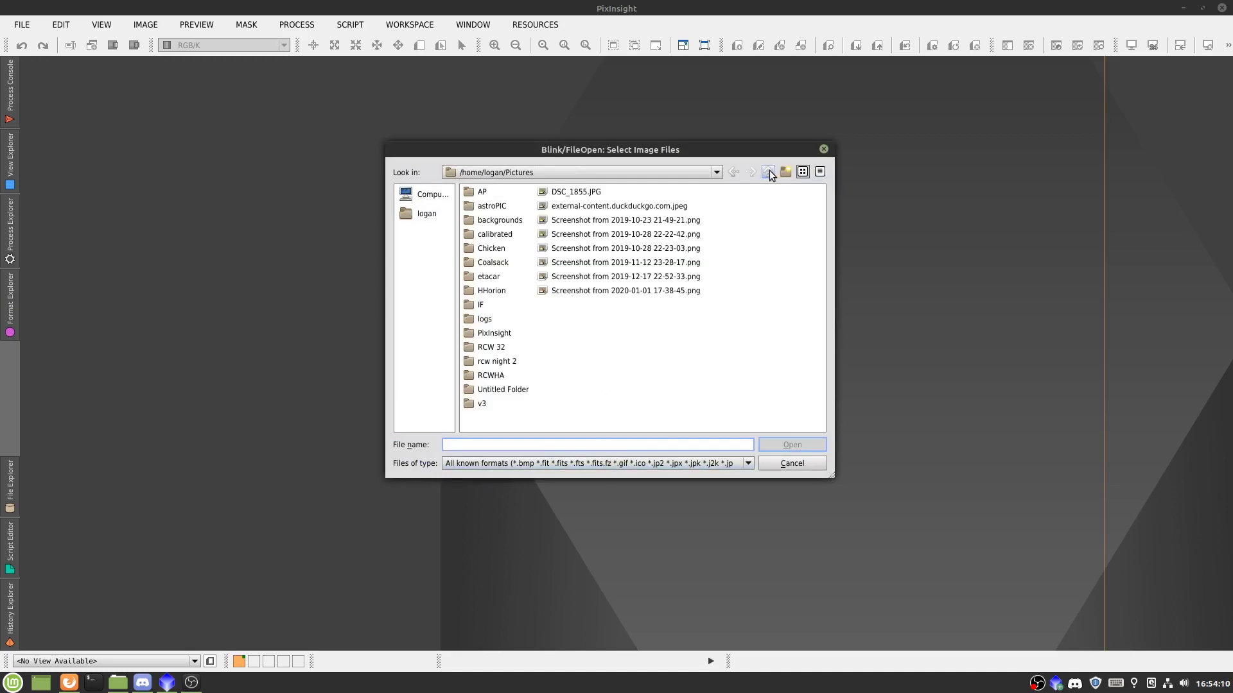
left_click(518, 351)
key("ctrl+a")
key("Return")
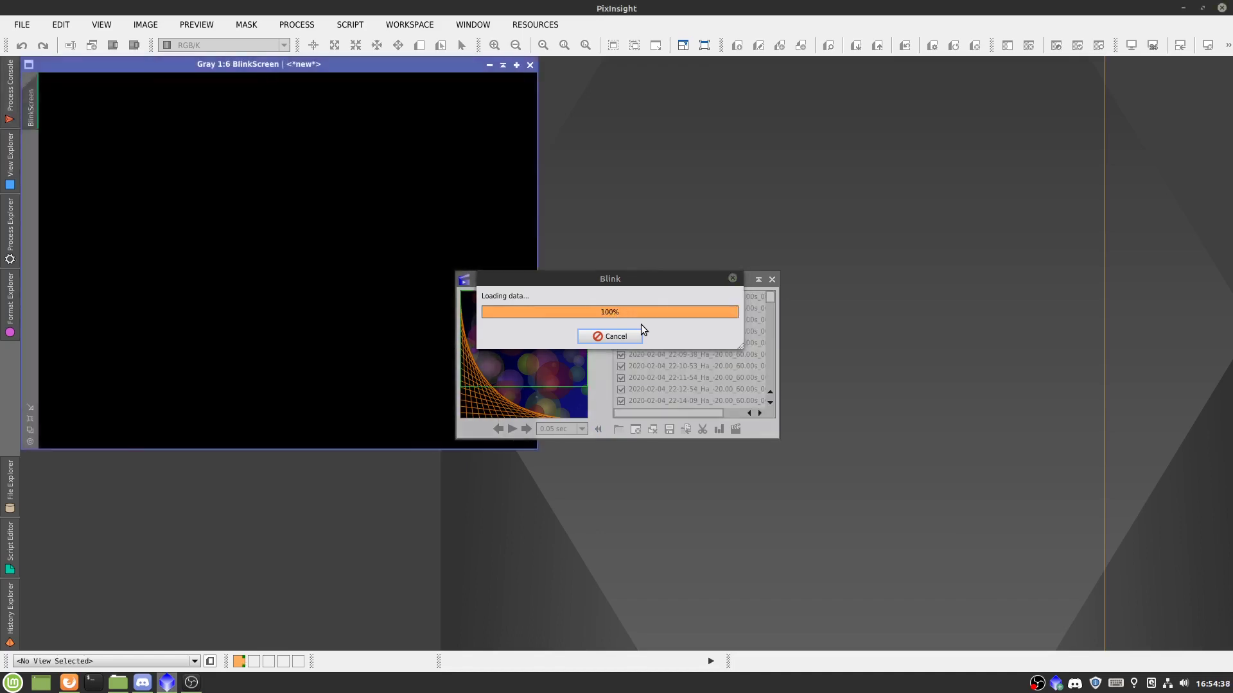
Step: Move the Blink tool aside and enlarge the BlinkScreen image window
left_click_drag(593, 278, 786, 199)
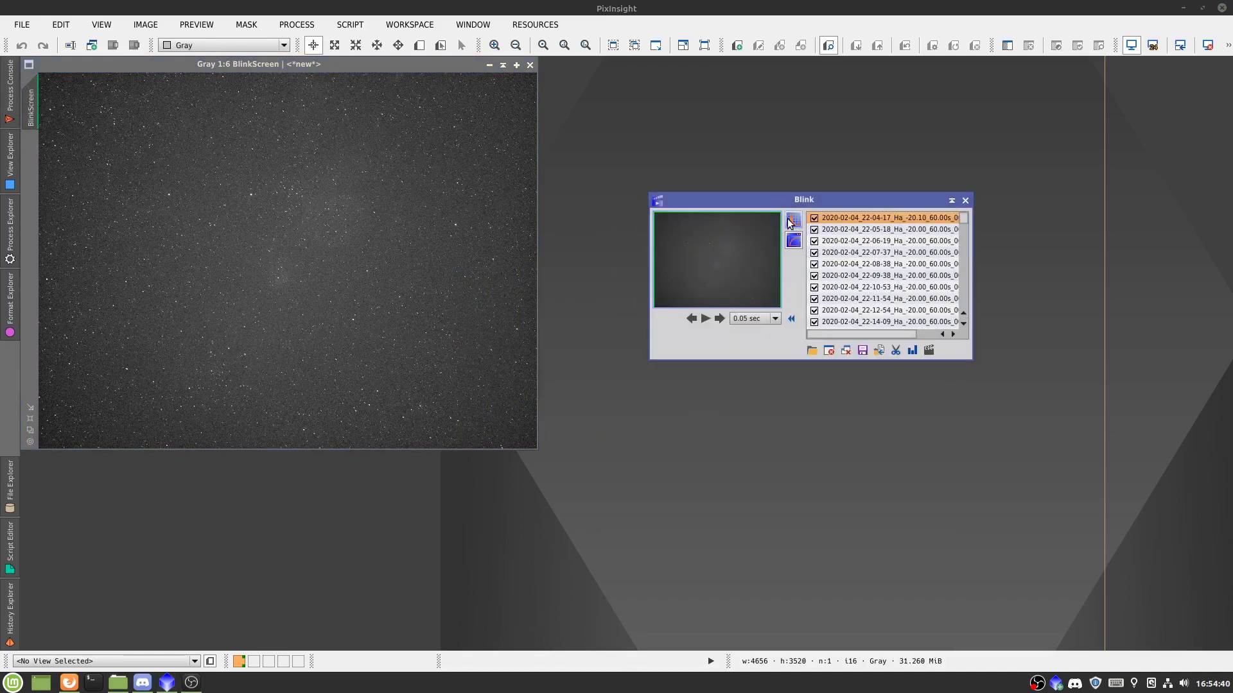
right_click(343, 270)
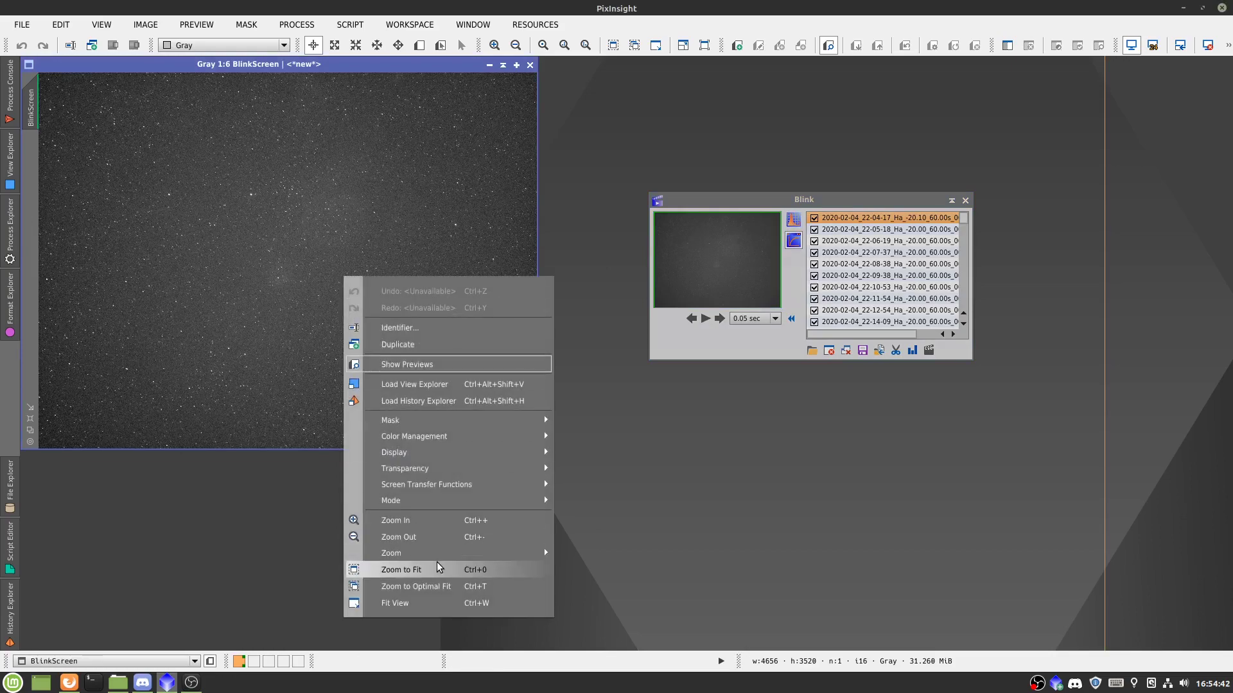
left_click(544, 570)
left_click_drag(784, 202, 975, 106)
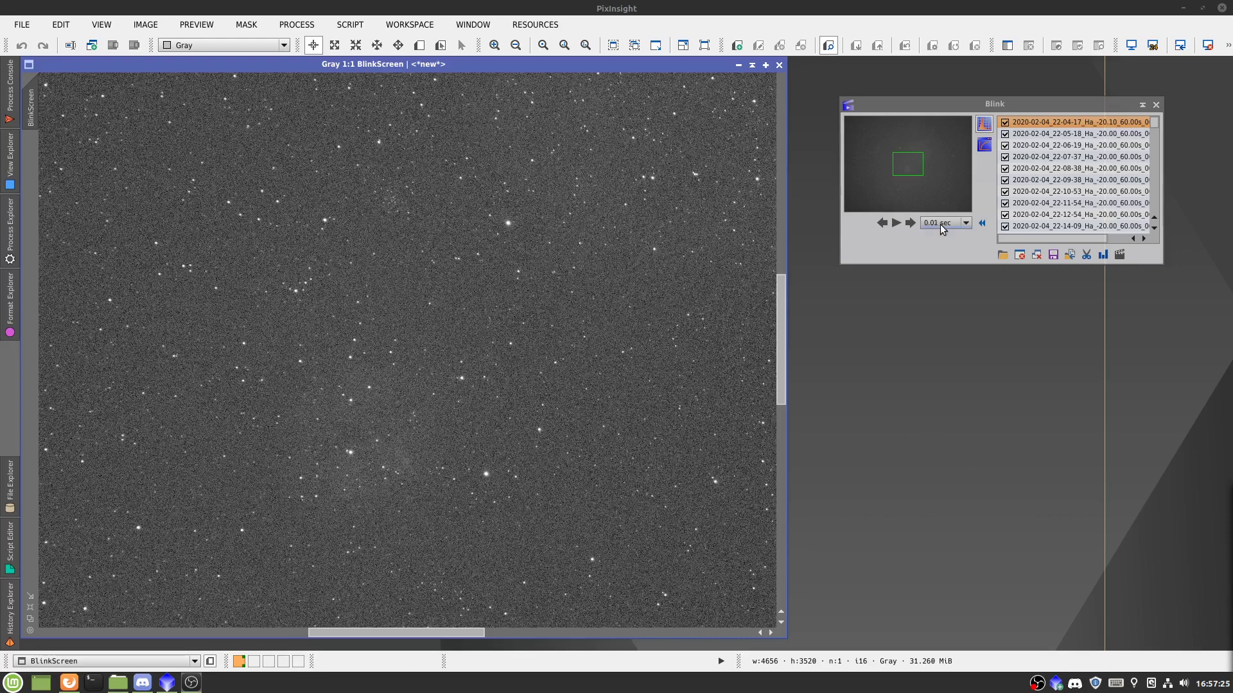
Step: Zoom in, keep the frame delay at 0.00 sec and play the animation
left_click(940, 222)
left_click(944, 233)
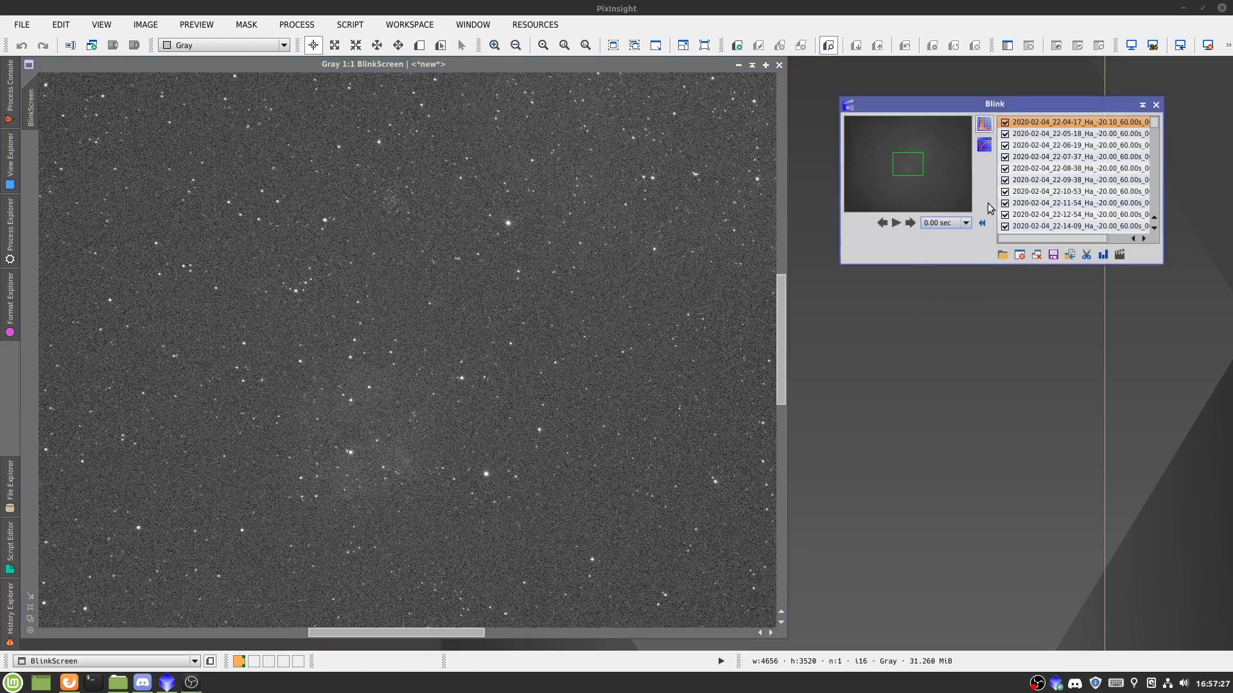
scroll(416, 279, "up", 1)
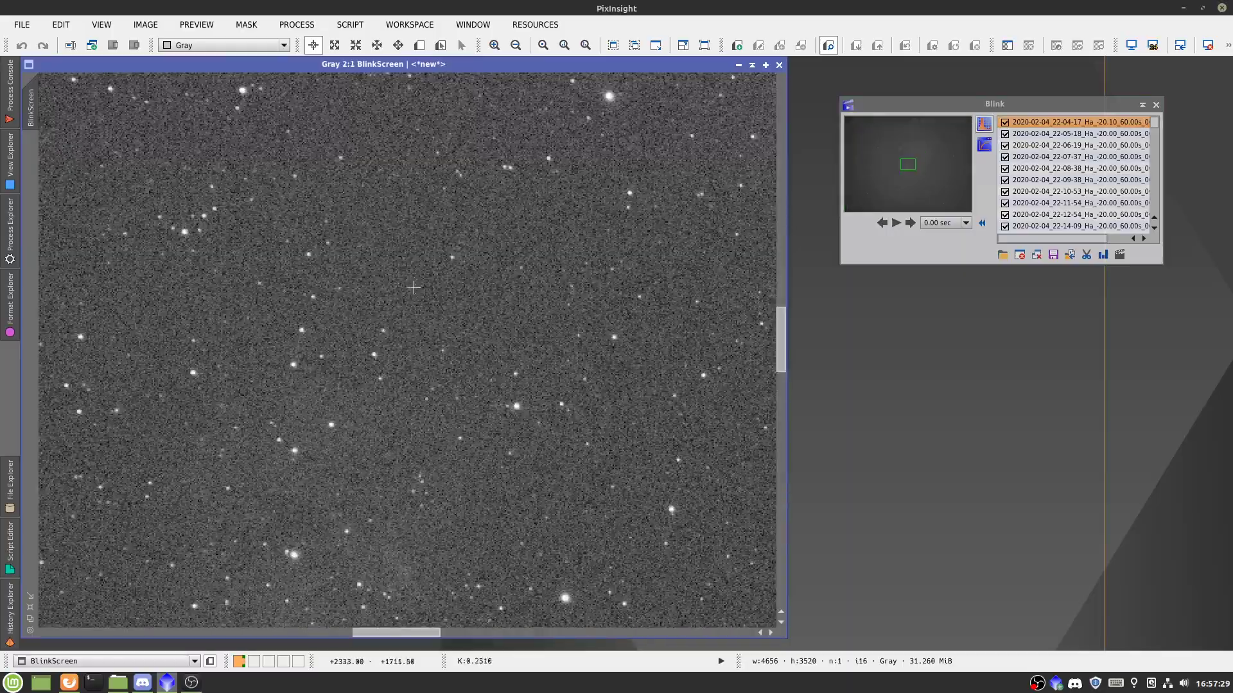
left_click(895, 223)
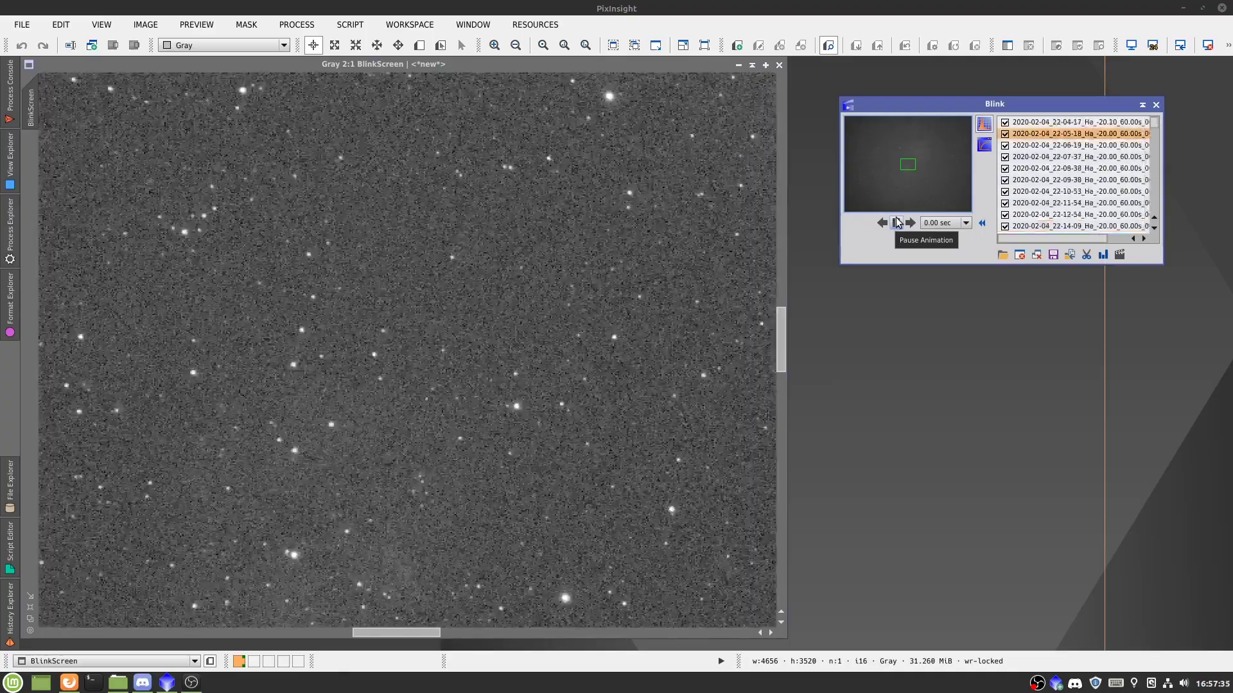
Step: Pause Blink and compare frames 01-49-29 and 01-51-21, settling on 01-51-21
left_click(897, 223)
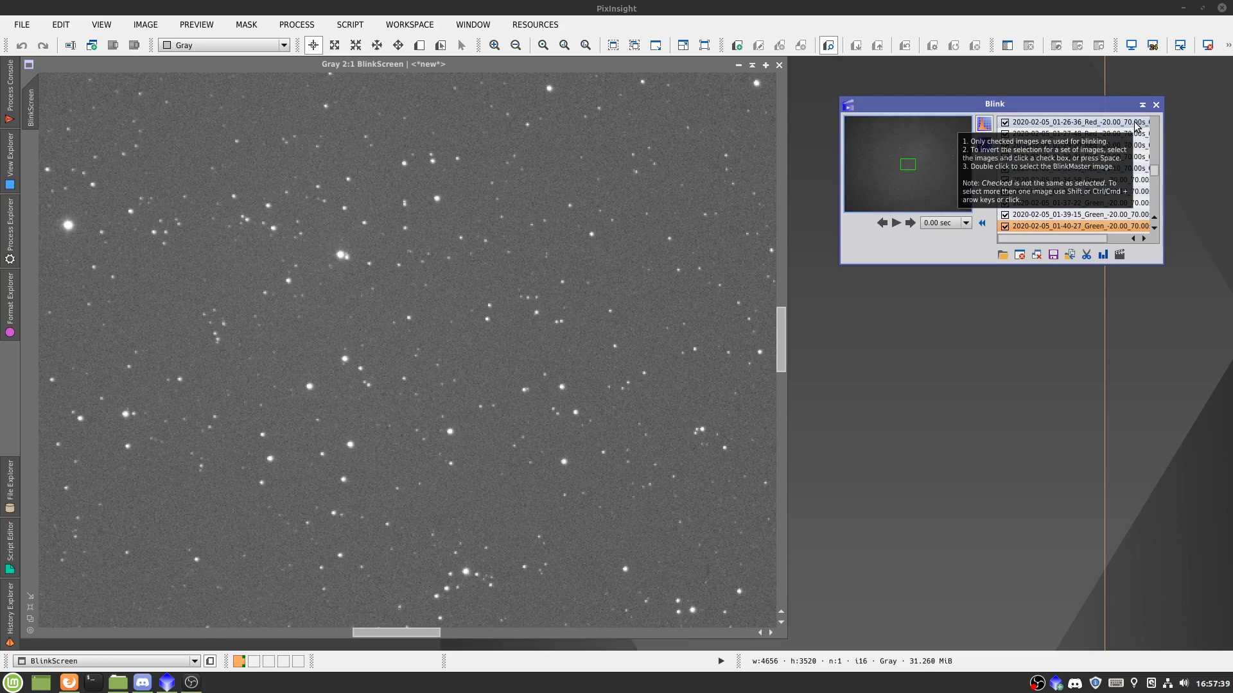
key("Down")
key("Down")
key("Down")
key("Down")
key("Down")
key("Down")
key("Down")
key("Down")
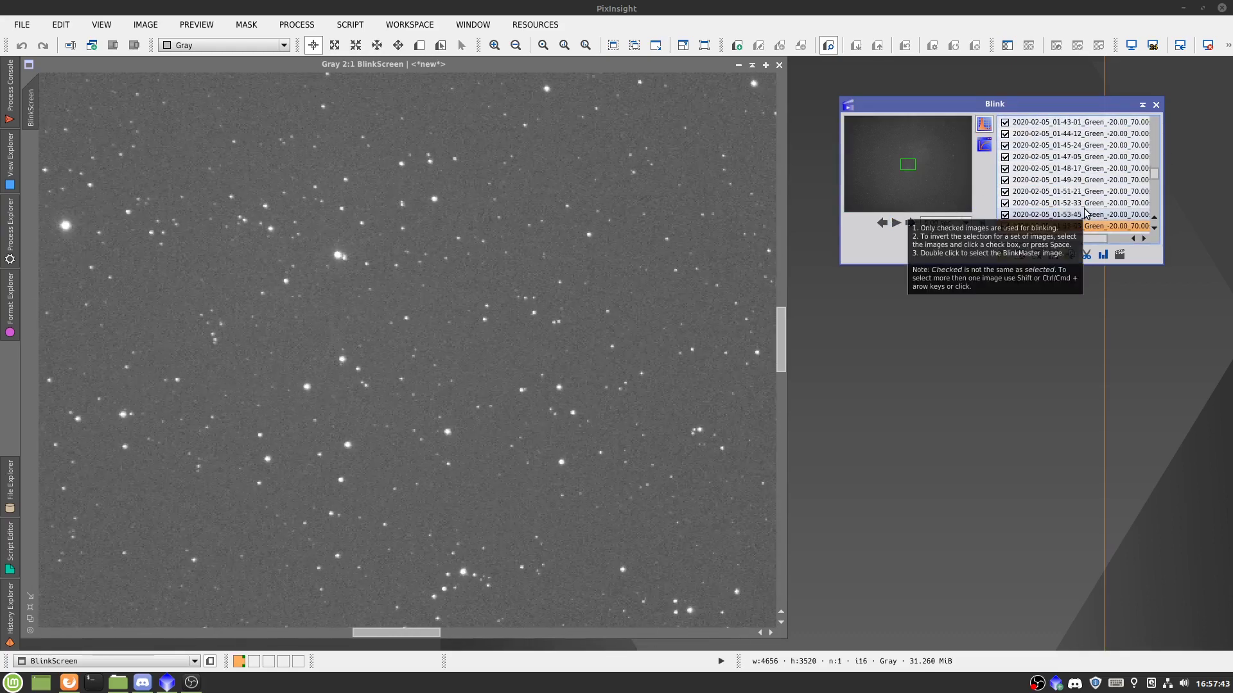
key("Up")
scroll(1085, 212, "down", 4)
key("Down")
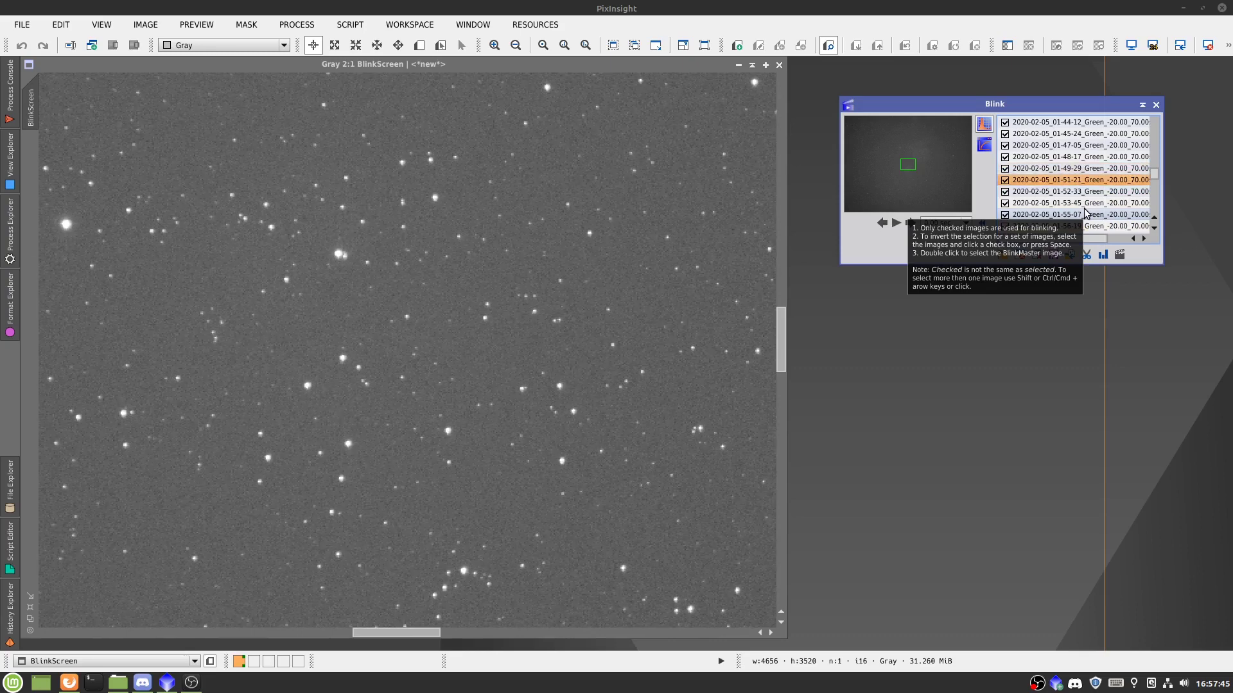
key("Up")
key("Down")
key("Up")
key("Down")
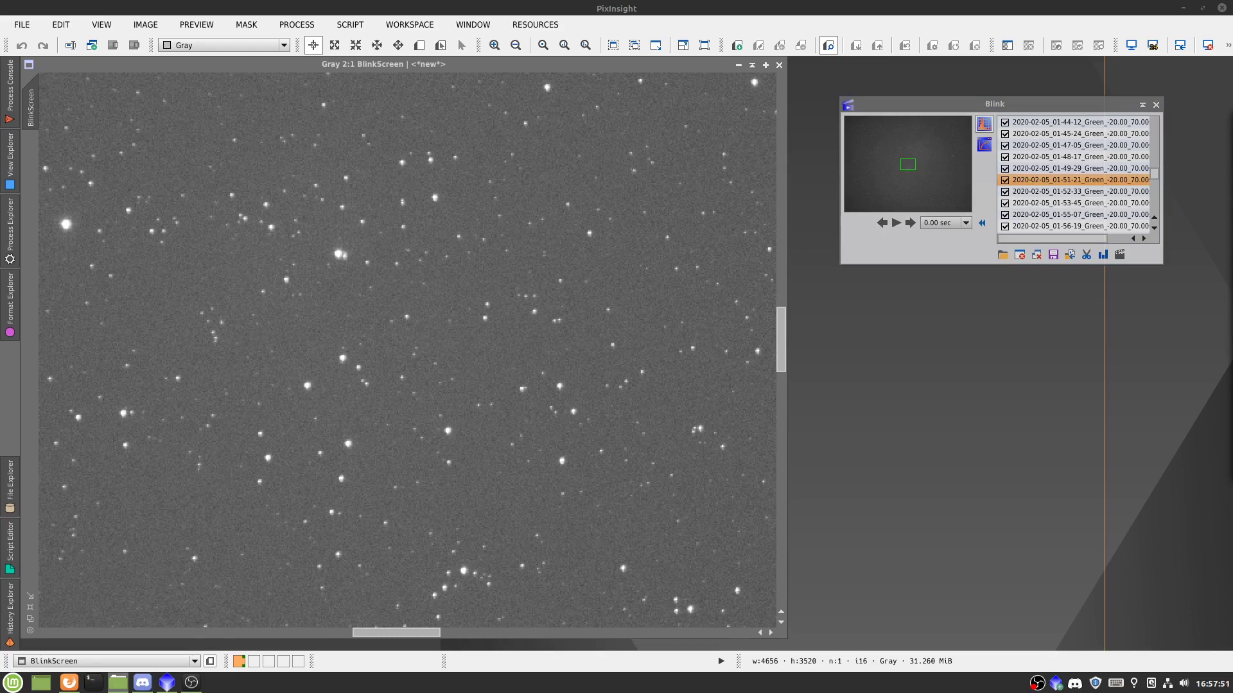
Step: Widen the Blink tool to show full file names and step through frames 0016 to 0026
left_click_drag(1161, 200, 1182, 201)
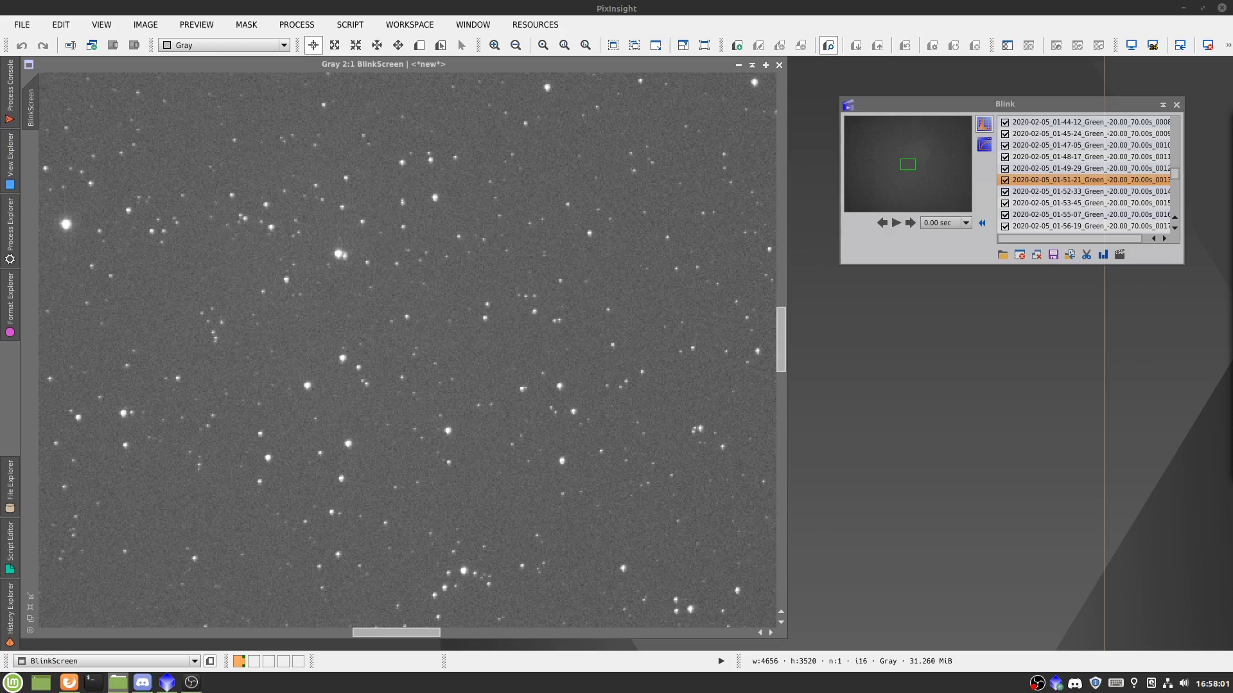
left_click(1096, 183)
key("Down")
key("Down")
key("Down")
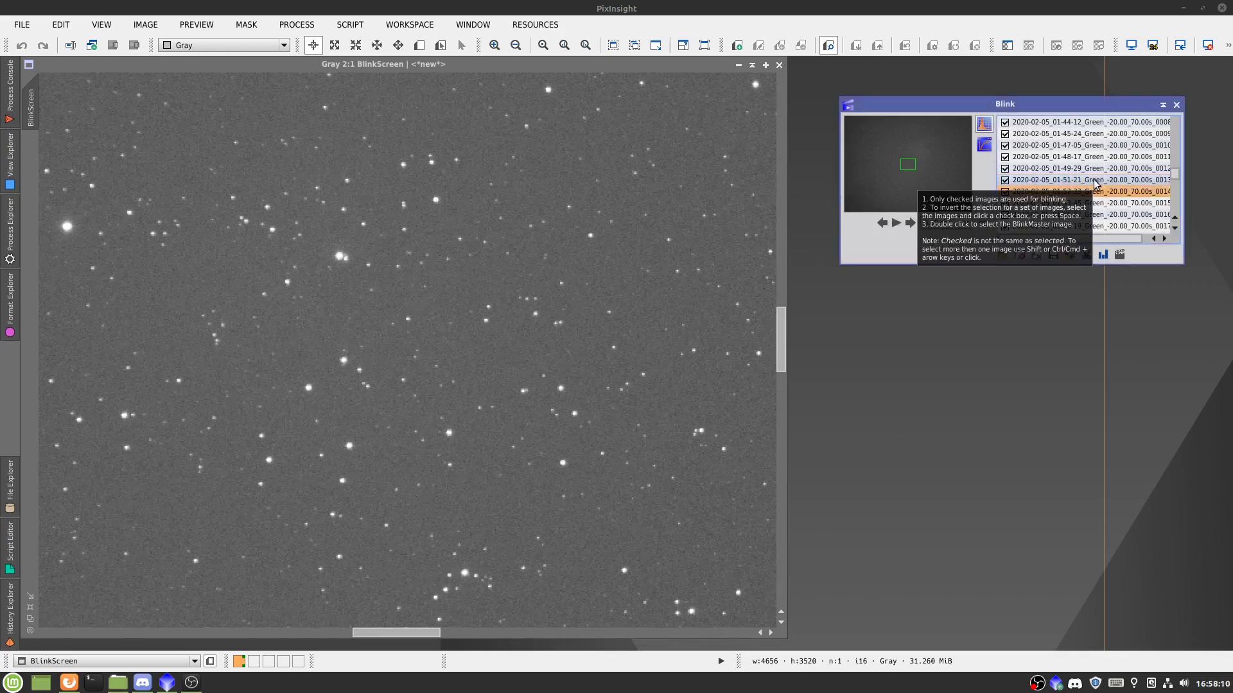
key("Down")
key("Down")
key("Down")
key("Down")
key("Down")
key("Down")
key("Down")
key("Down")
key("Down")
key("Down")
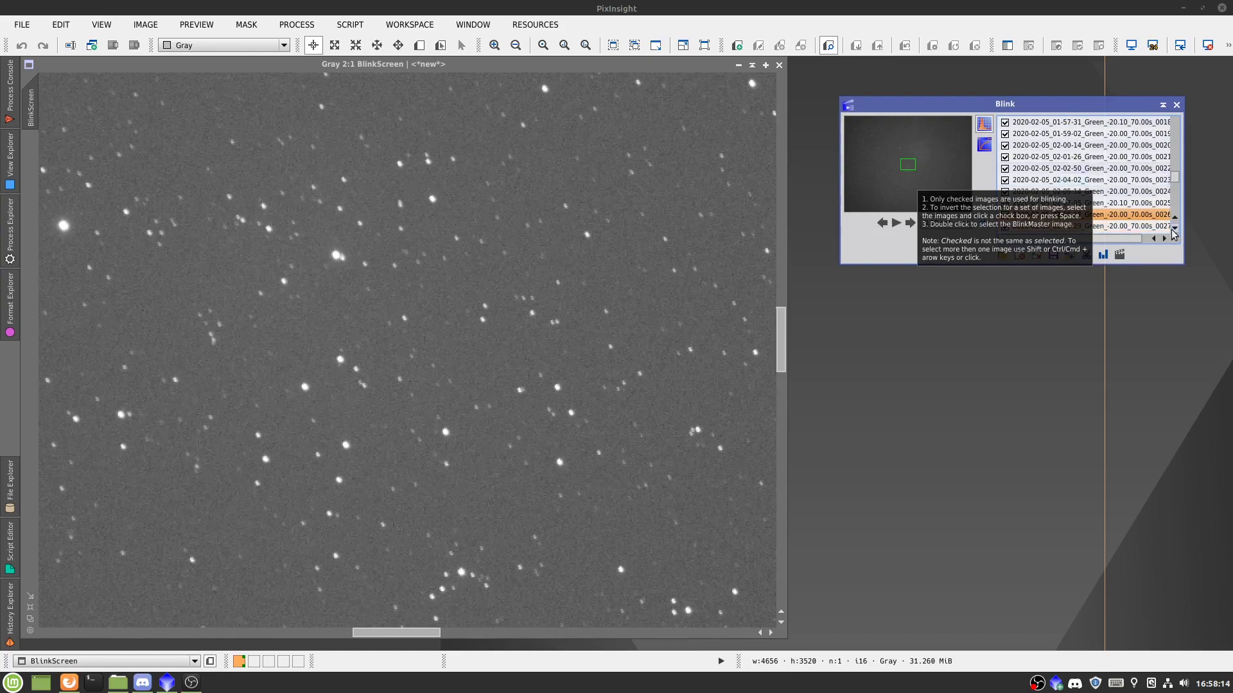
scroll(1166, 219, "down", 1)
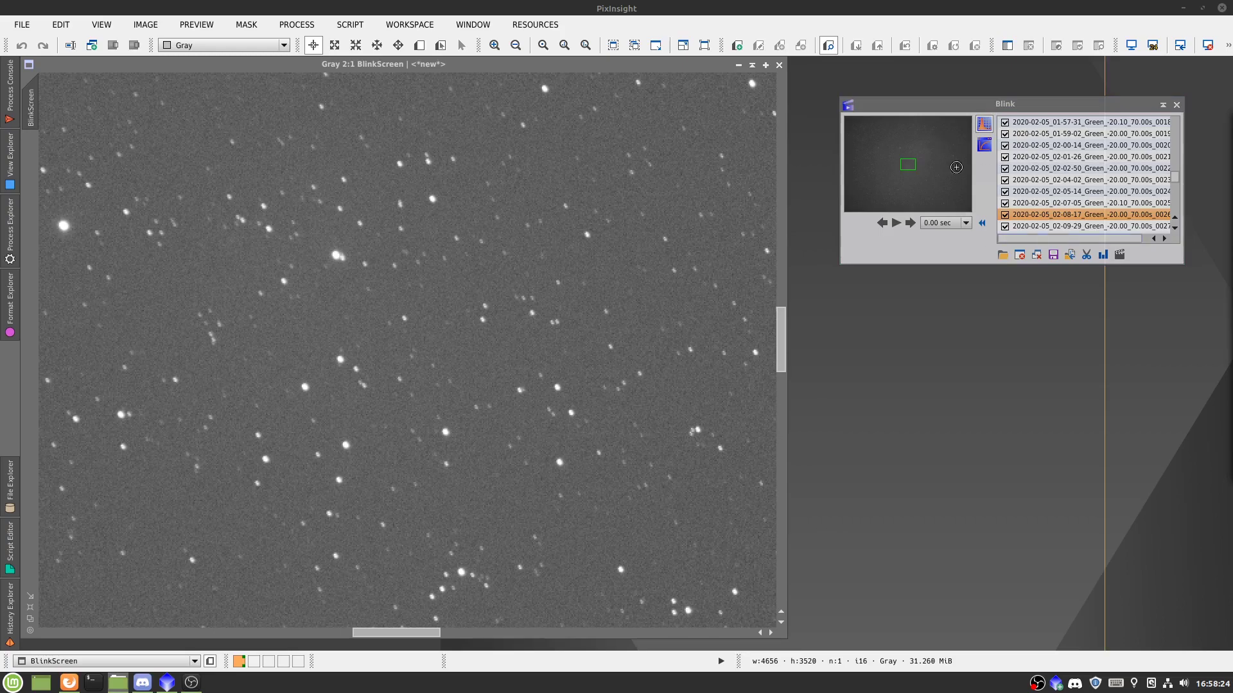
Step: Step through frames 02-14-43, 02-22-17, 02-24-09 and 02-26-33, then close Blink
left_click(1025, 215)
key("Down")
key("Down")
key("Down")
key("Down")
key("Down")
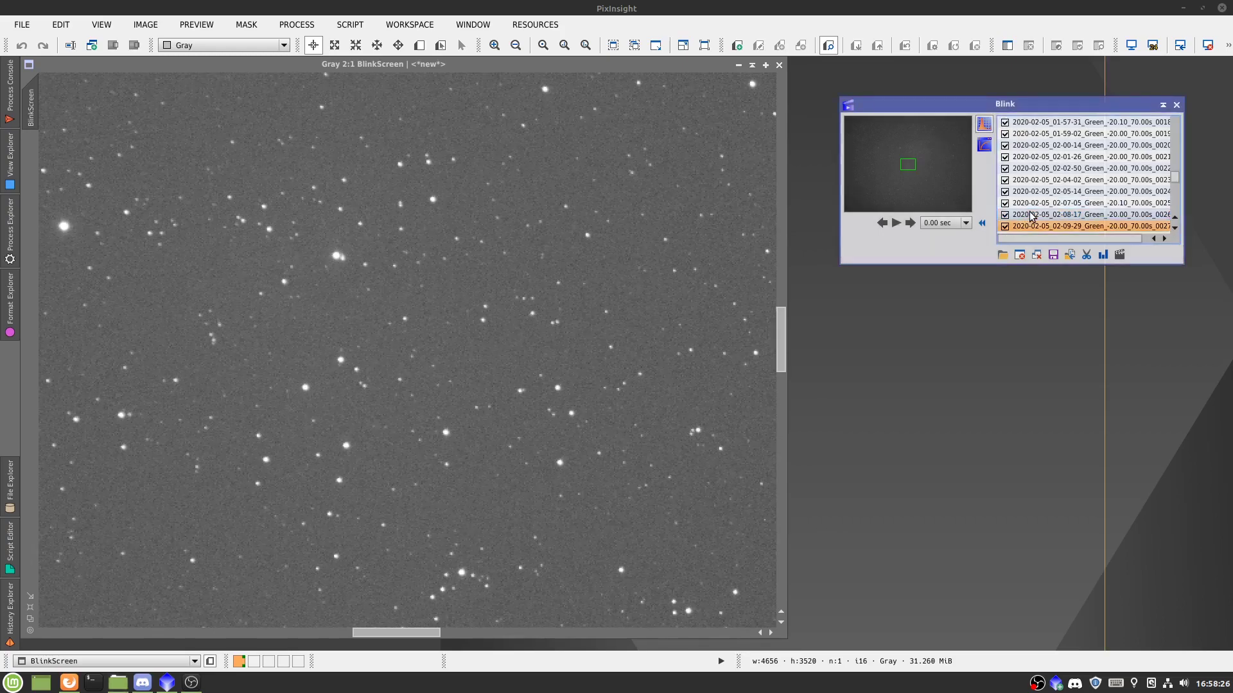
key("Down")
key("Down")
key("Down")
key("Down")
key("Down")
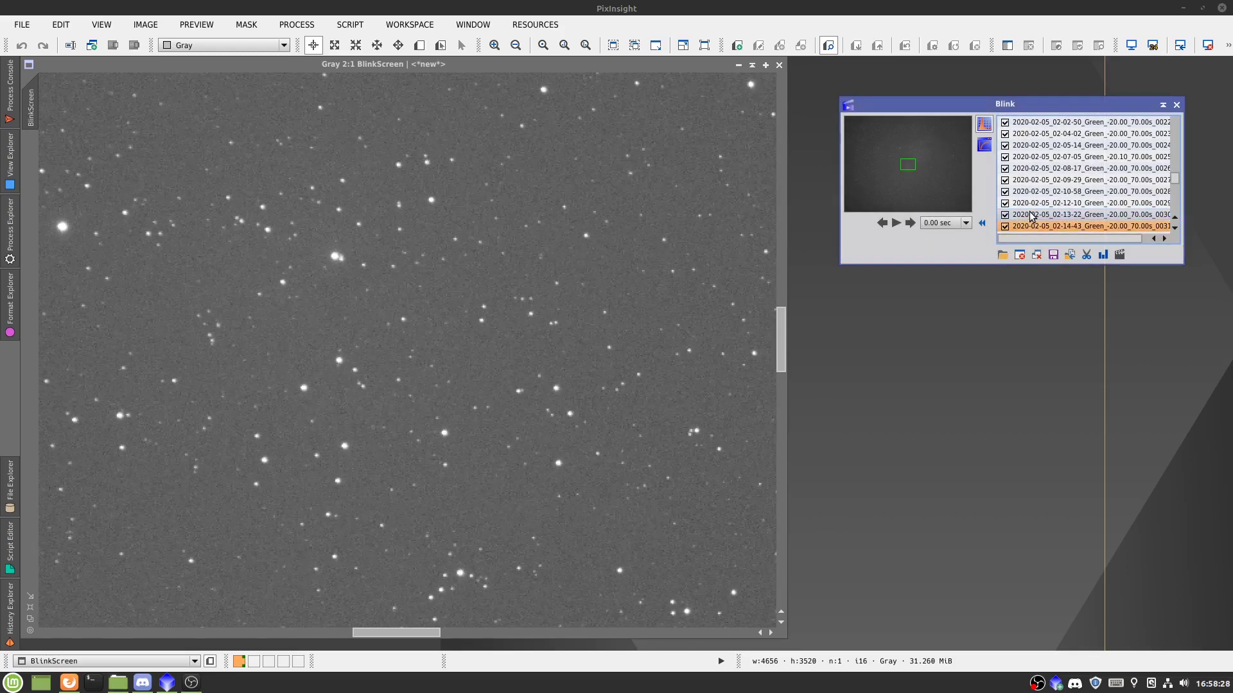
key("Down")
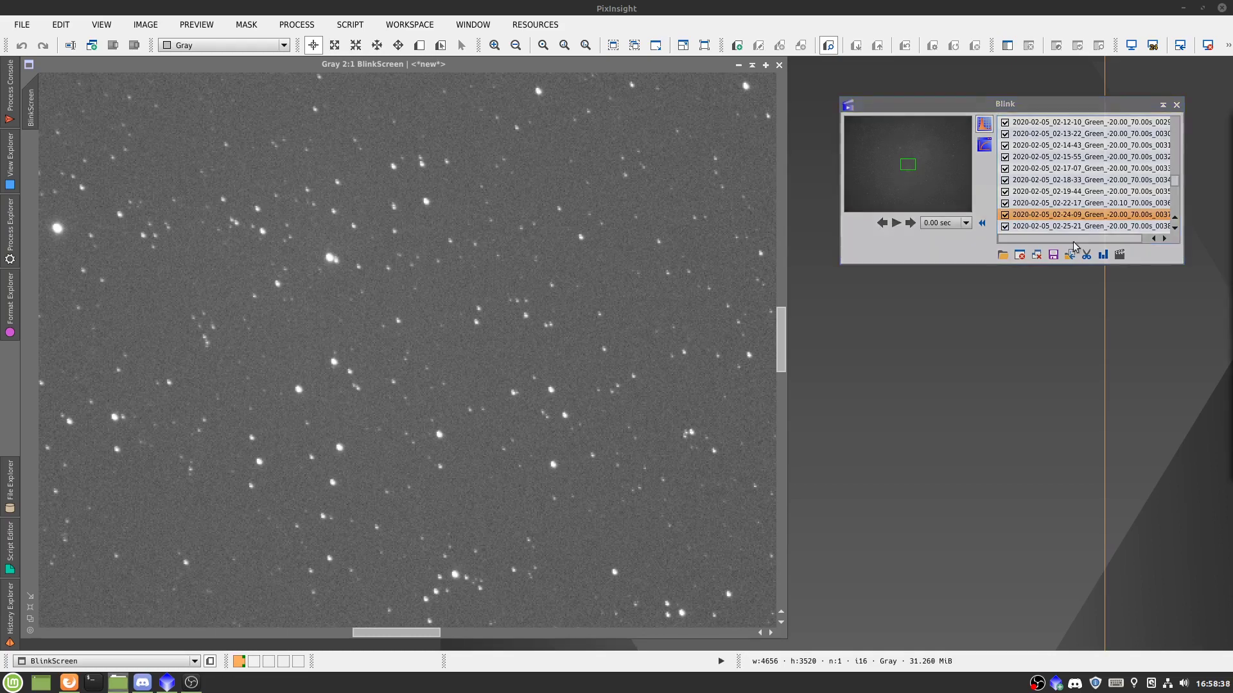
left_click(1055, 219)
key("Down")
key("Down")
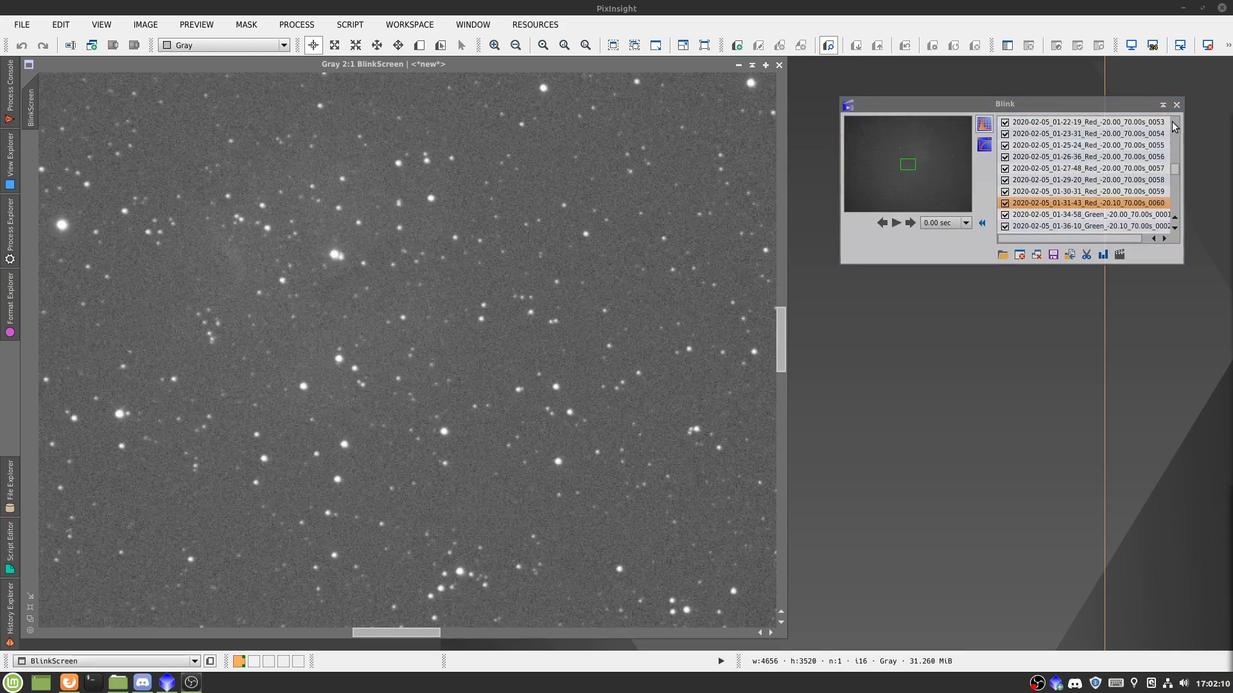
left_click(1176, 106)
Step: Close the BlinkScreen image and launch the Batch Preprocessing script
left_click(780, 65)
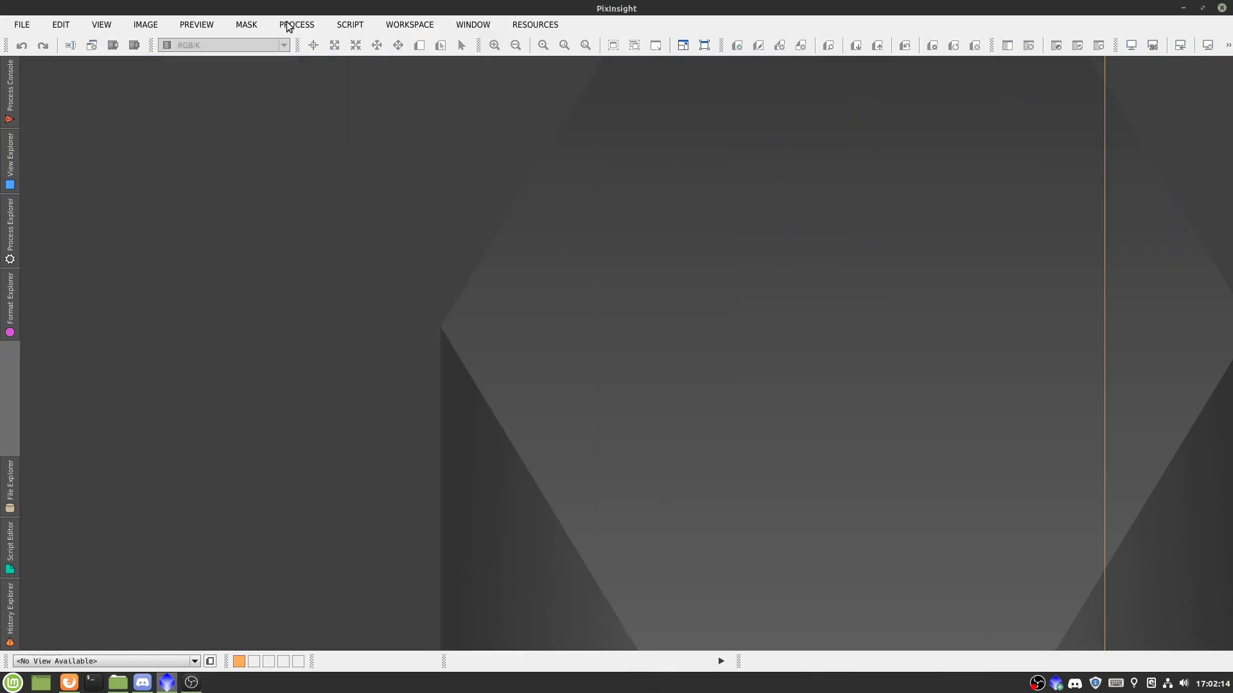
left_click(336, 23)
mouse_move(345, 46)
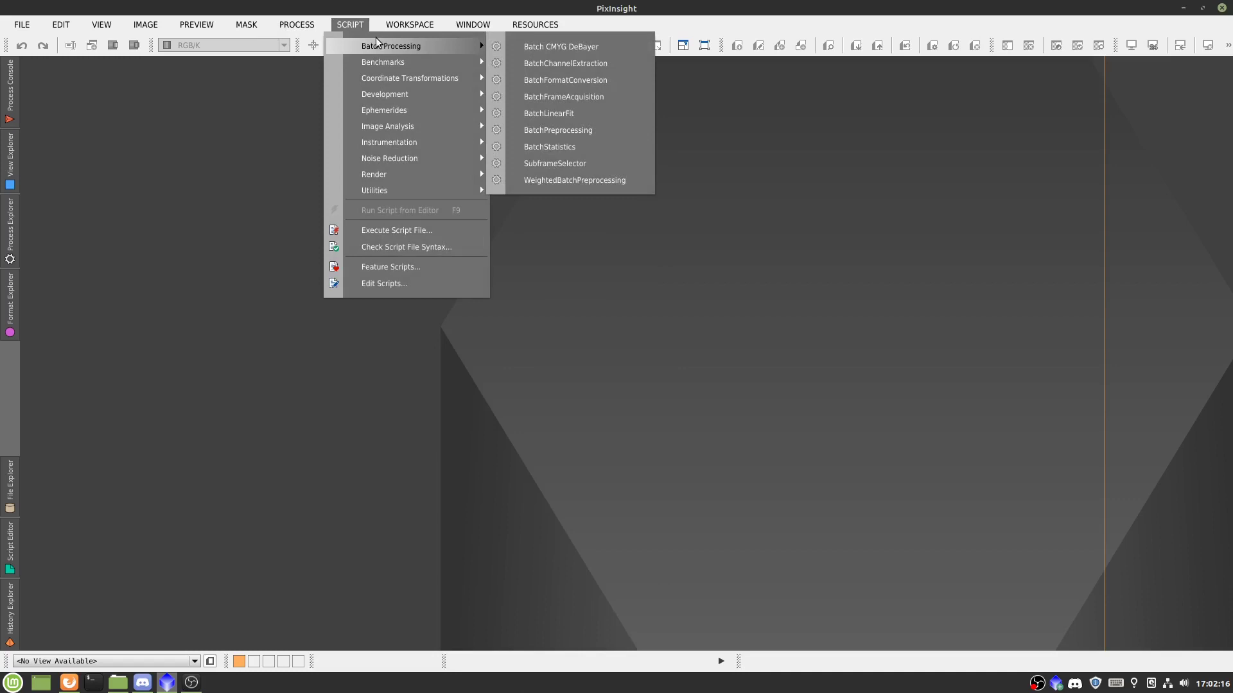
left_click(588, 131)
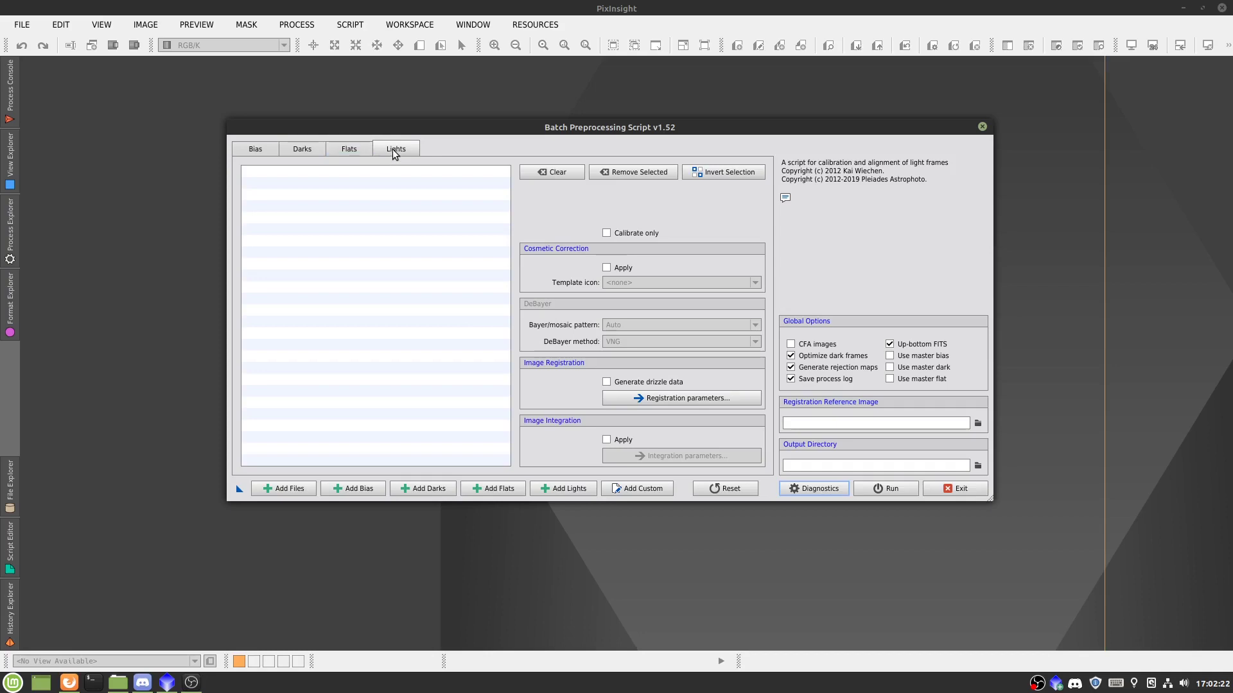
Step: Cancel the light frame picker, reposition the window, and glance at the Darks tab
left_click(554, 489)
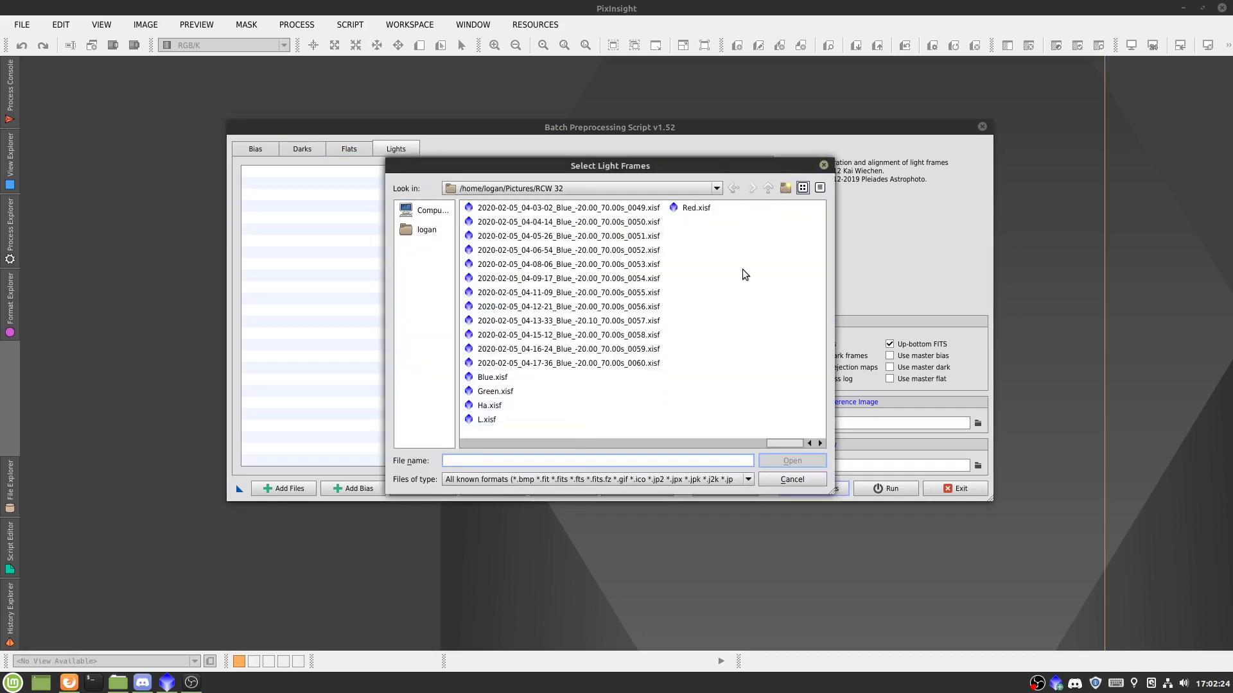
left_click(794, 481)
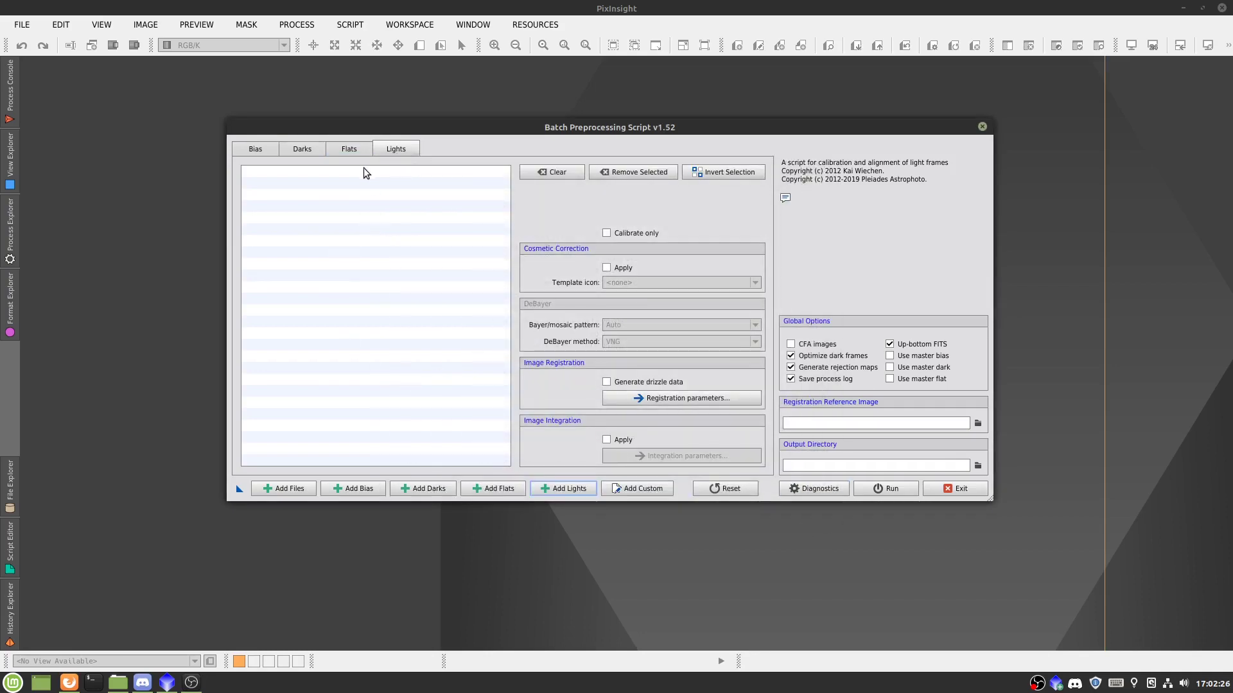
mouse_move(602, 126)
left_mouse_down()
mouse_move(668, 127)
mouse_move(617, 133)
left_mouse_up()
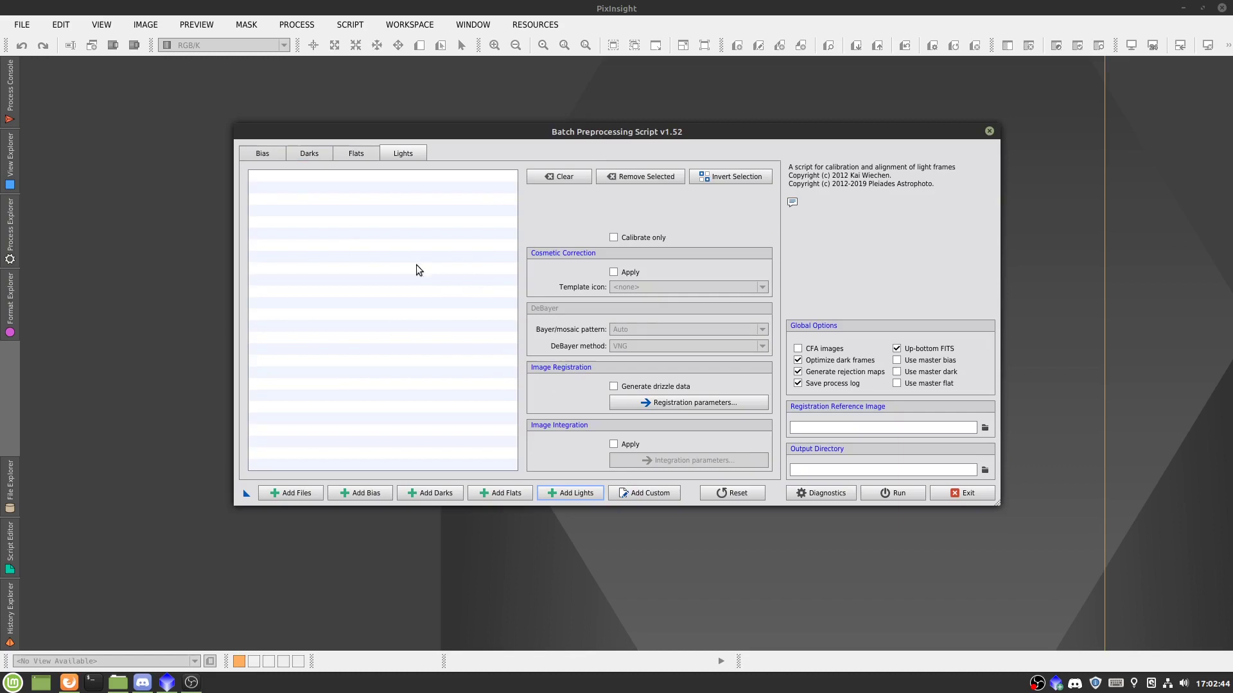
left_click(324, 154)
left_click(388, 155)
Step: Add every RCW 32 light frame to the batch Lights list
mouse_move(531, 137)
left_mouse_down()
mouse_move(523, 125)
mouse_move(529, 170)
mouse_move(545, 147)
left_mouse_up()
left_click(563, 503)
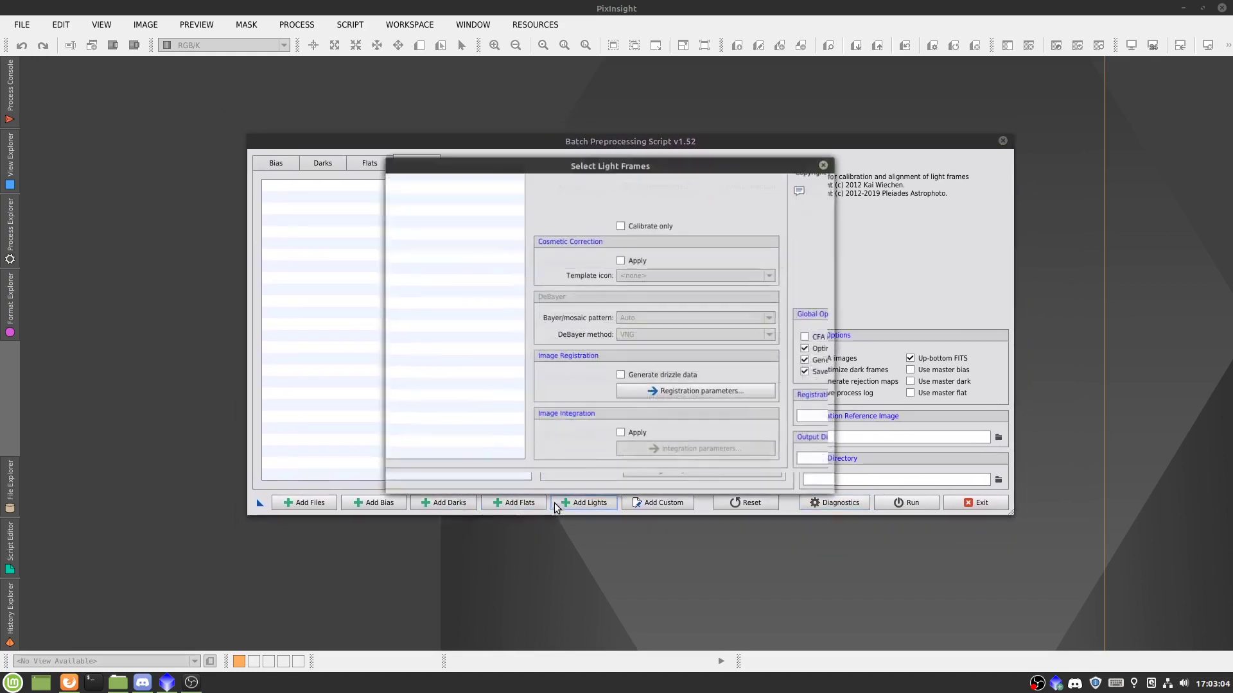
scroll(702, 234, "up", 1)
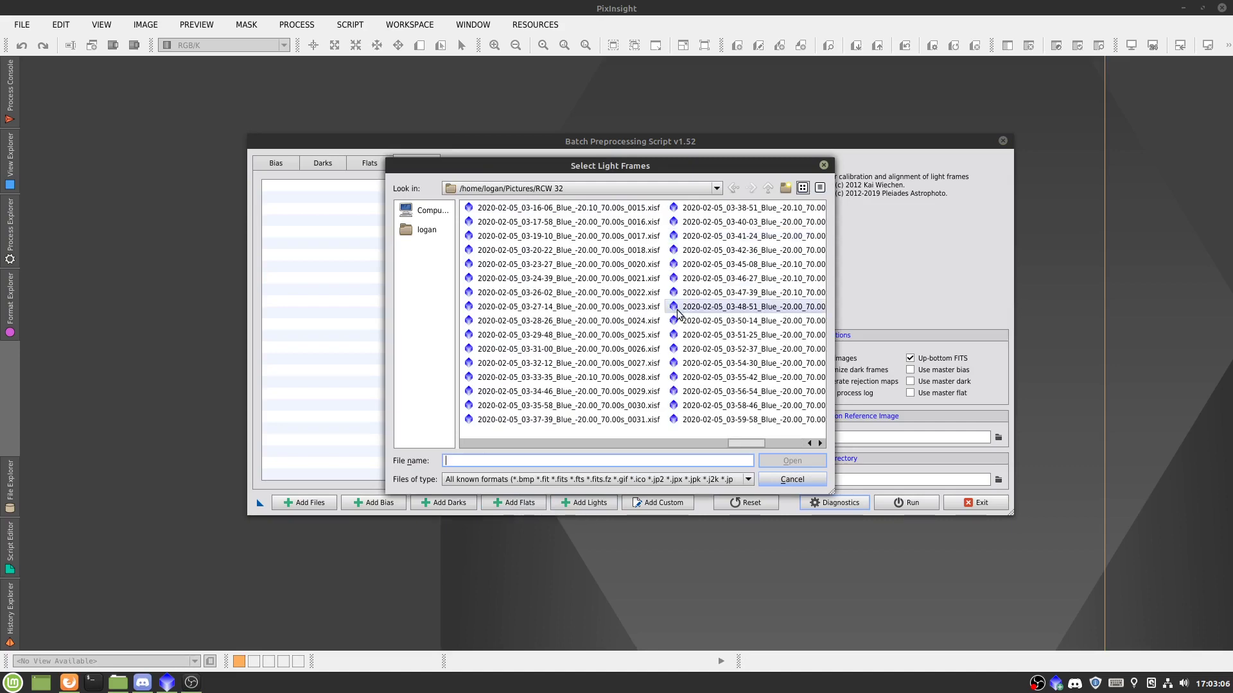
scroll(675, 311, "down", 1)
left_click(652, 362)
scroll(632, 352, "up", 5)
scroll(643, 347, "up", 5)
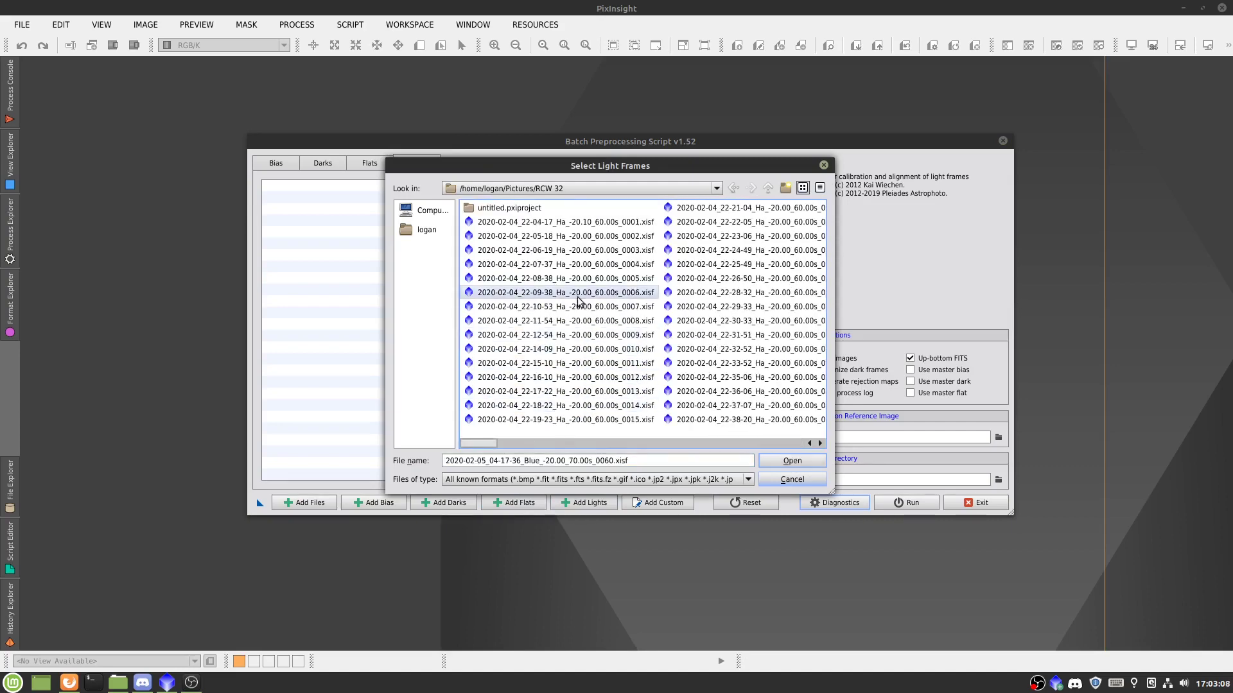
left_click(619, 221)
key("shift+End")
left_click(792, 460)
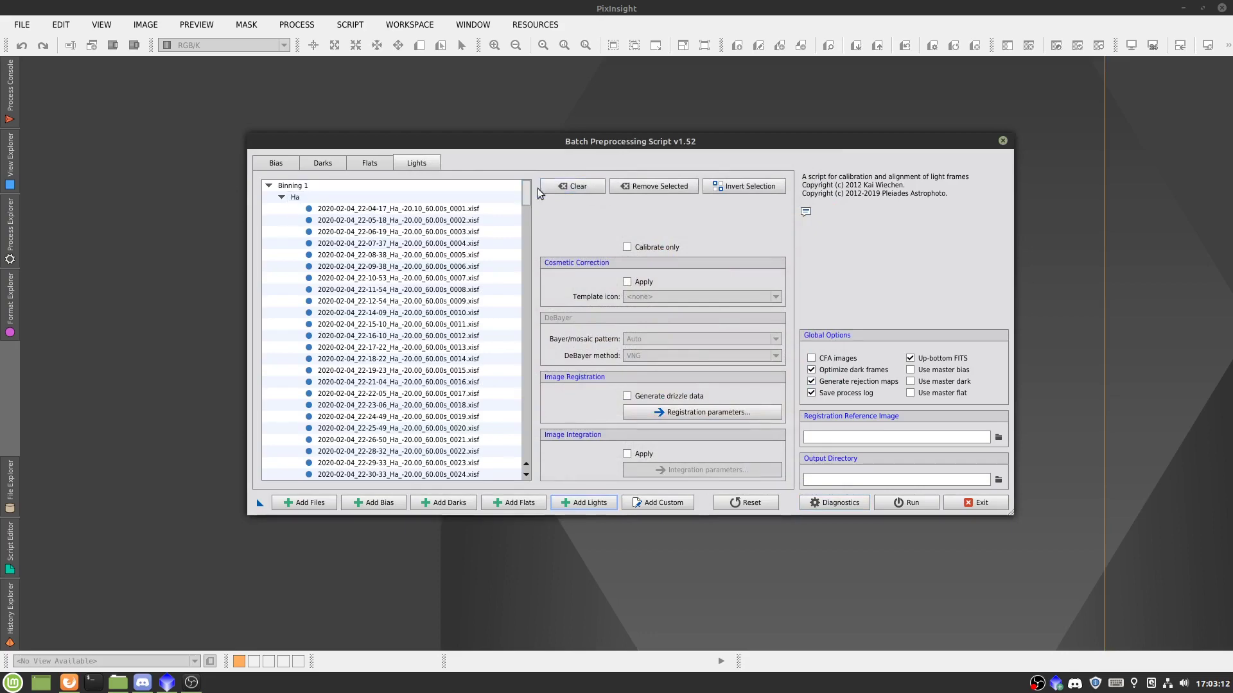
left_click_drag(525, 192, 502, 424)
Step: Load the Red, Ha, Green and Blue flat files from the AP folder into Flats
left_click(369, 164)
left_click(514, 502)
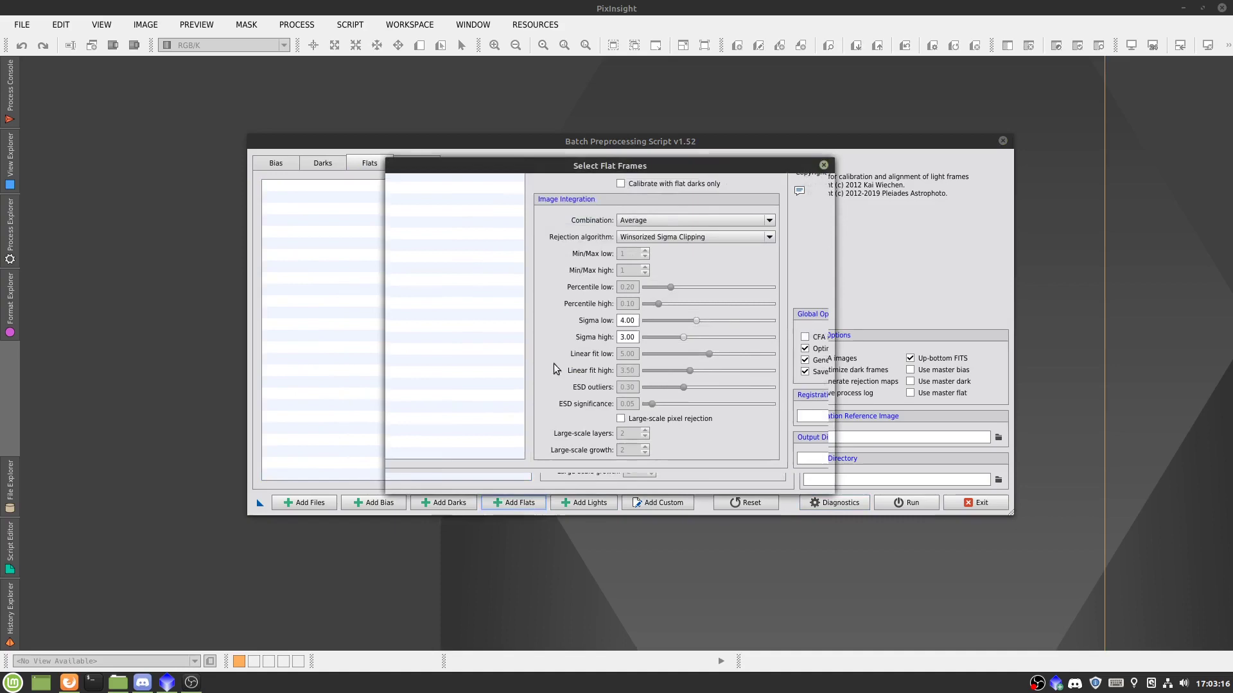
left_click(768, 188)
double_click(473, 208)
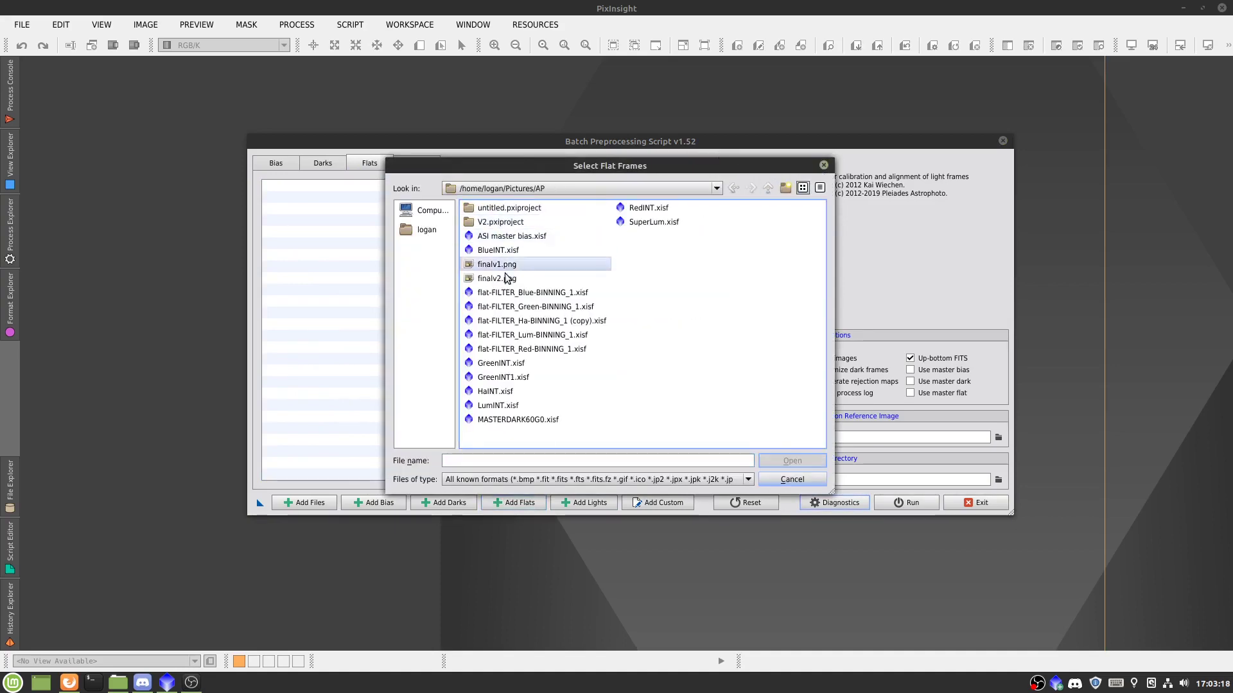
left_click(528, 349)
left_click(523, 321, "ctrl")
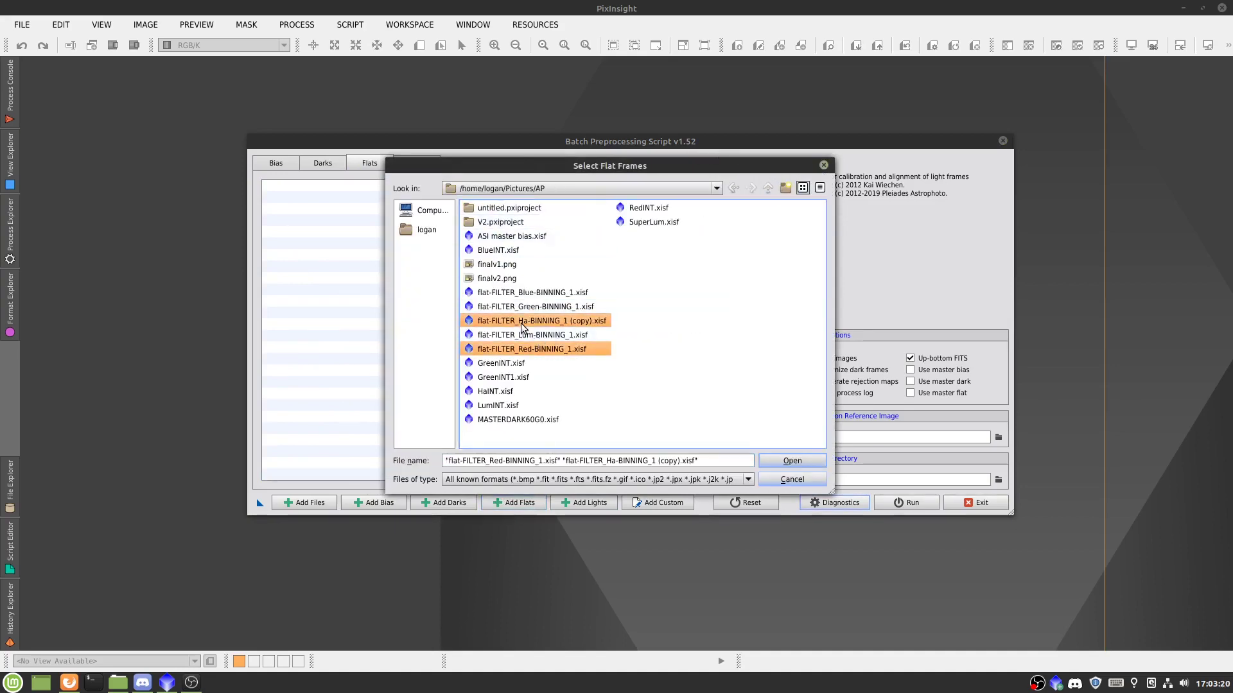
left_click(523, 307, "ctrl")
left_click(526, 293, "ctrl")
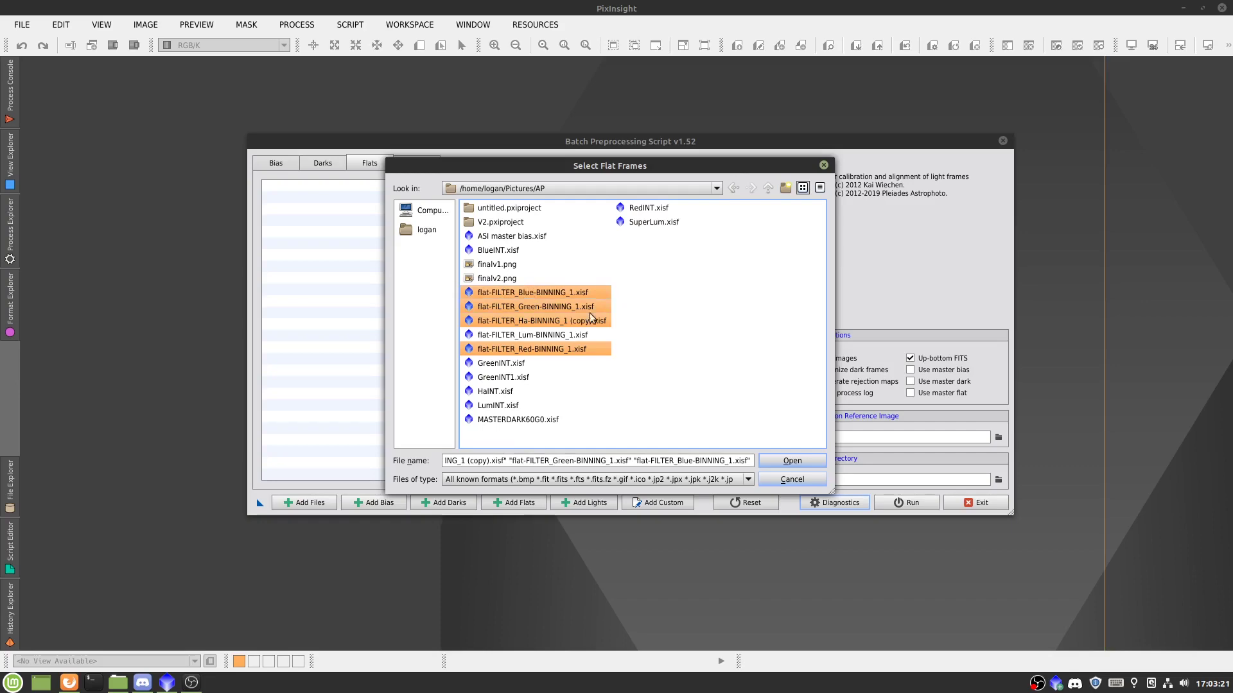
left_click(792, 461)
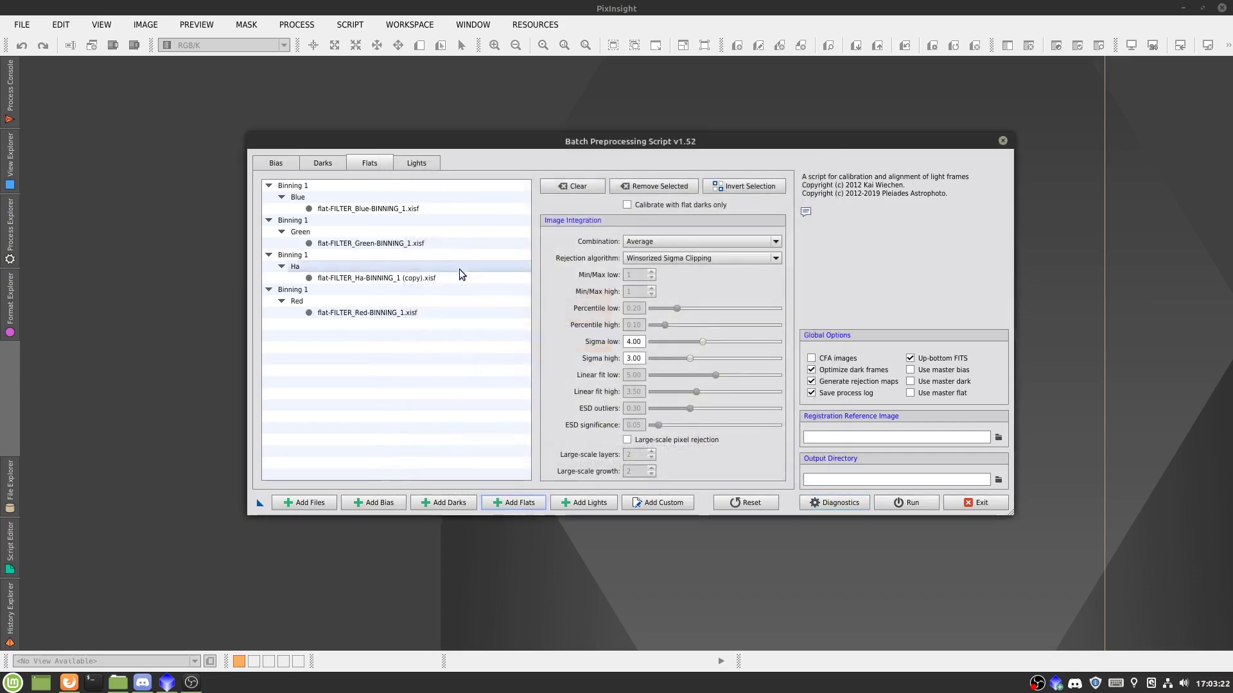
Step: Enable Use master dark and Use master flat, and load MASTERDARK60G0.xisf as the dark
left_click(934, 382)
left_click(931, 392)
left_click(327, 165)
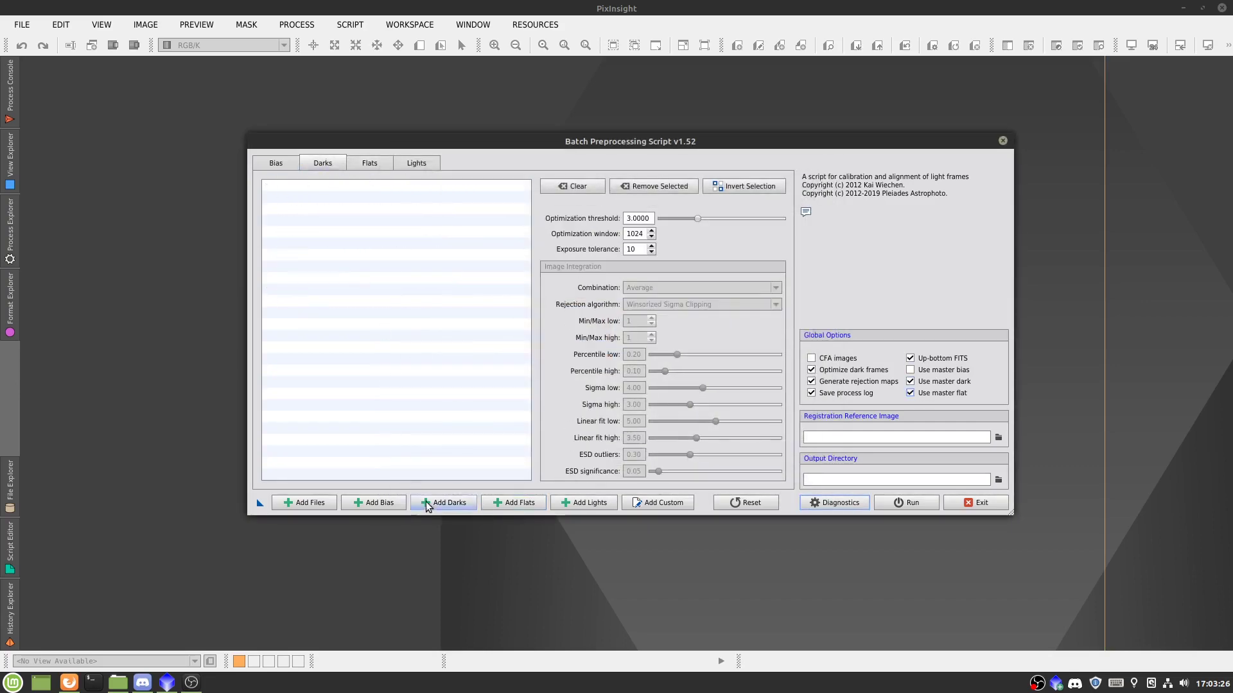
left_click(426, 504)
left_click(543, 418)
left_click(795, 461)
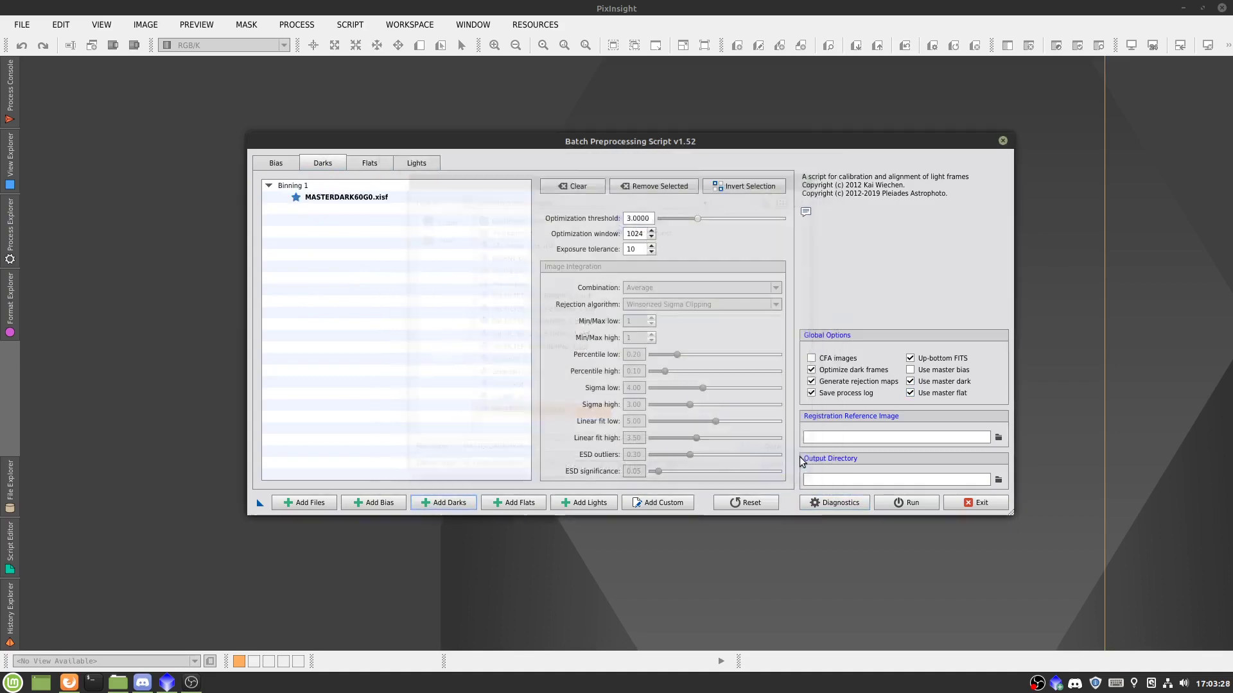
Step: Review the loaded flats and master dark, ending on the Lights tab
left_click(408, 164)
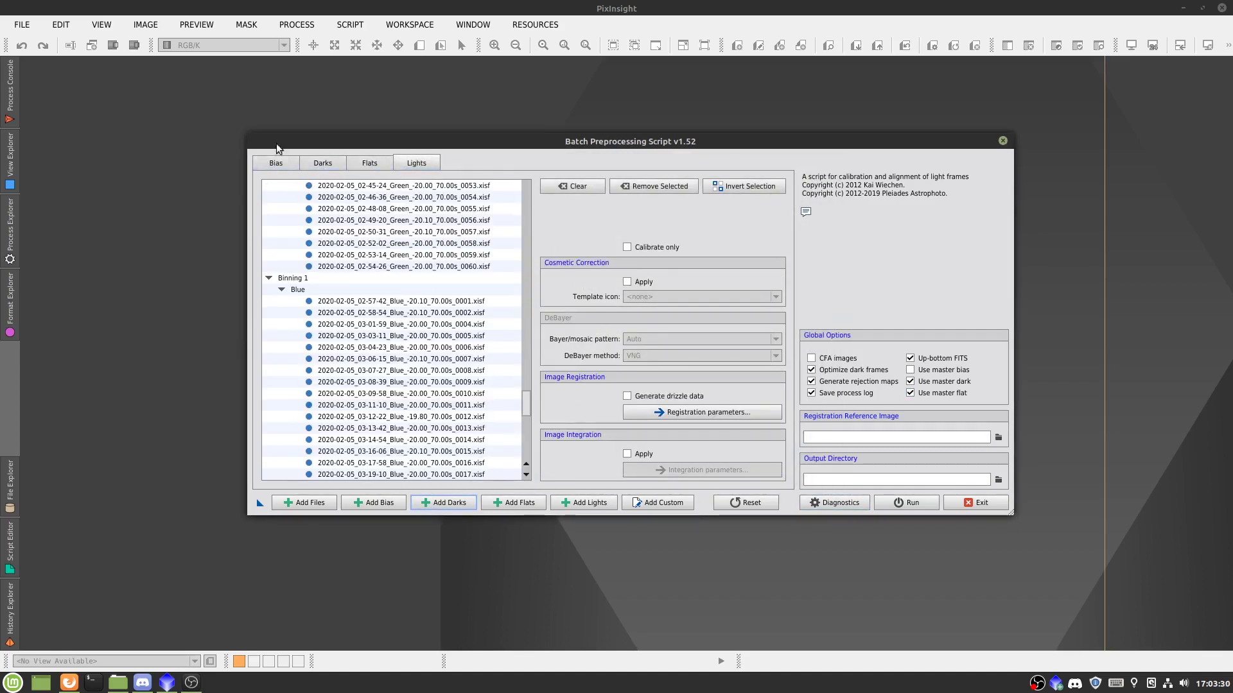
left_click(350, 162)
left_click(340, 163)
left_click(416, 163)
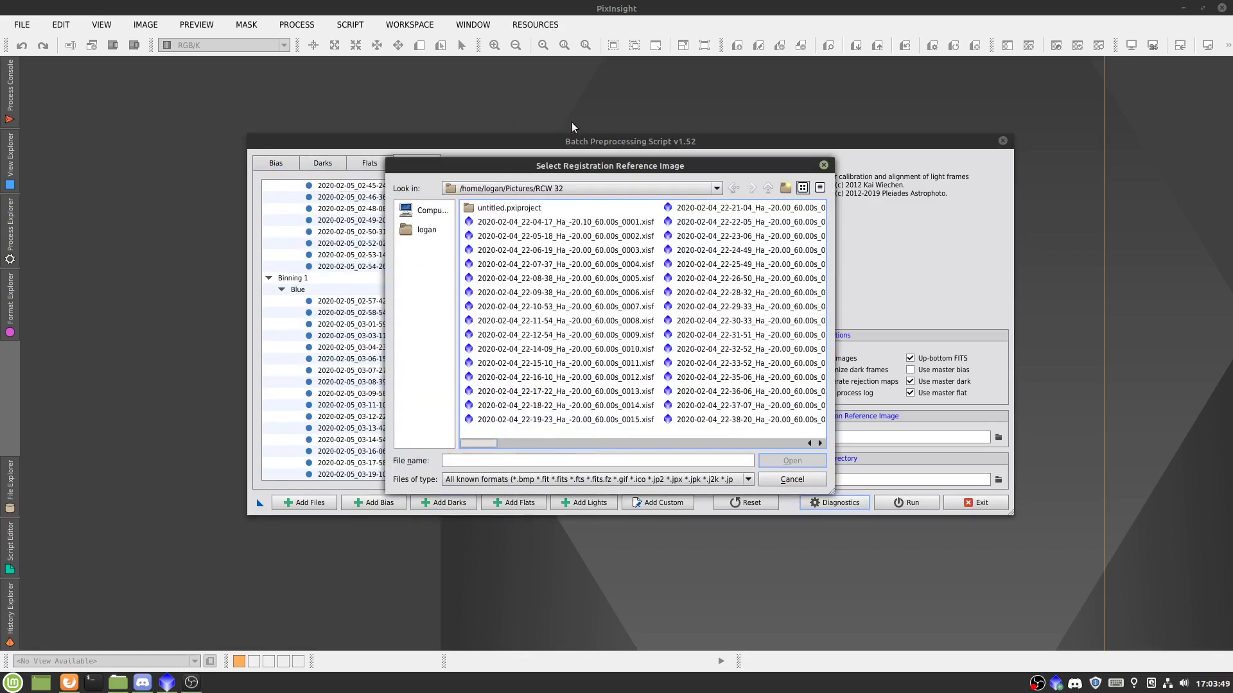
Step: Set the first Ha frame as the registration reference image
left_click_drag(555, 170, 491, 167)
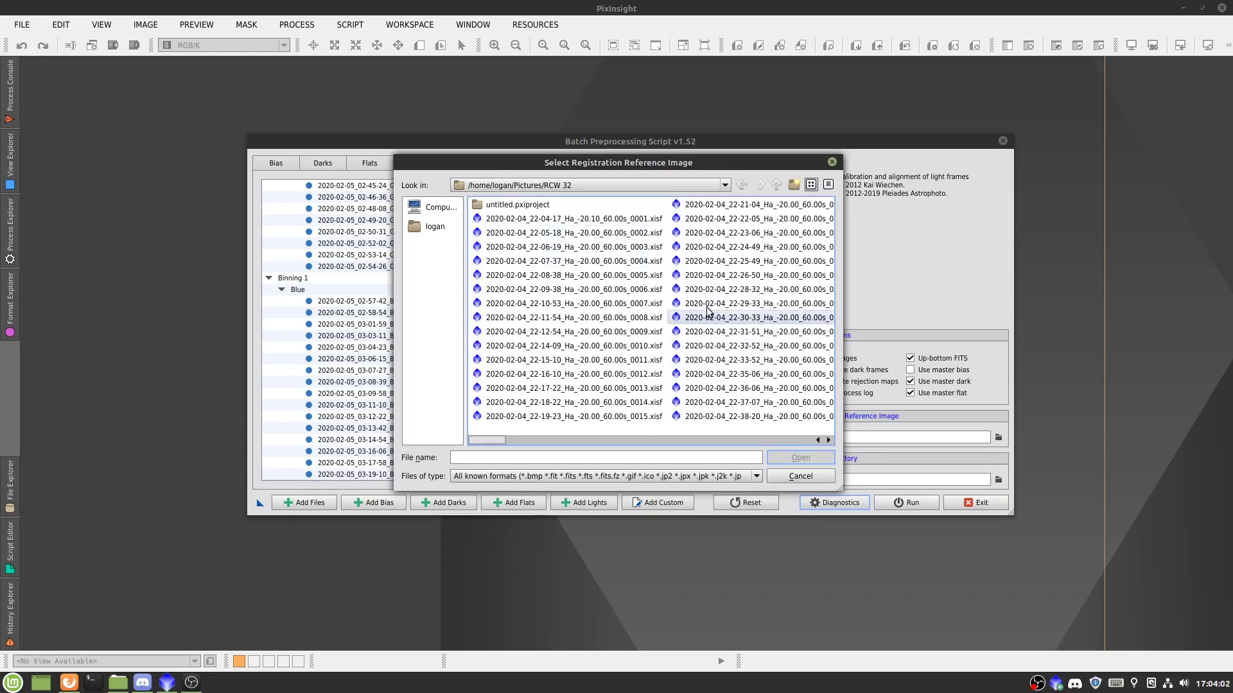
left_click_drag(639, 170, 584, 183)
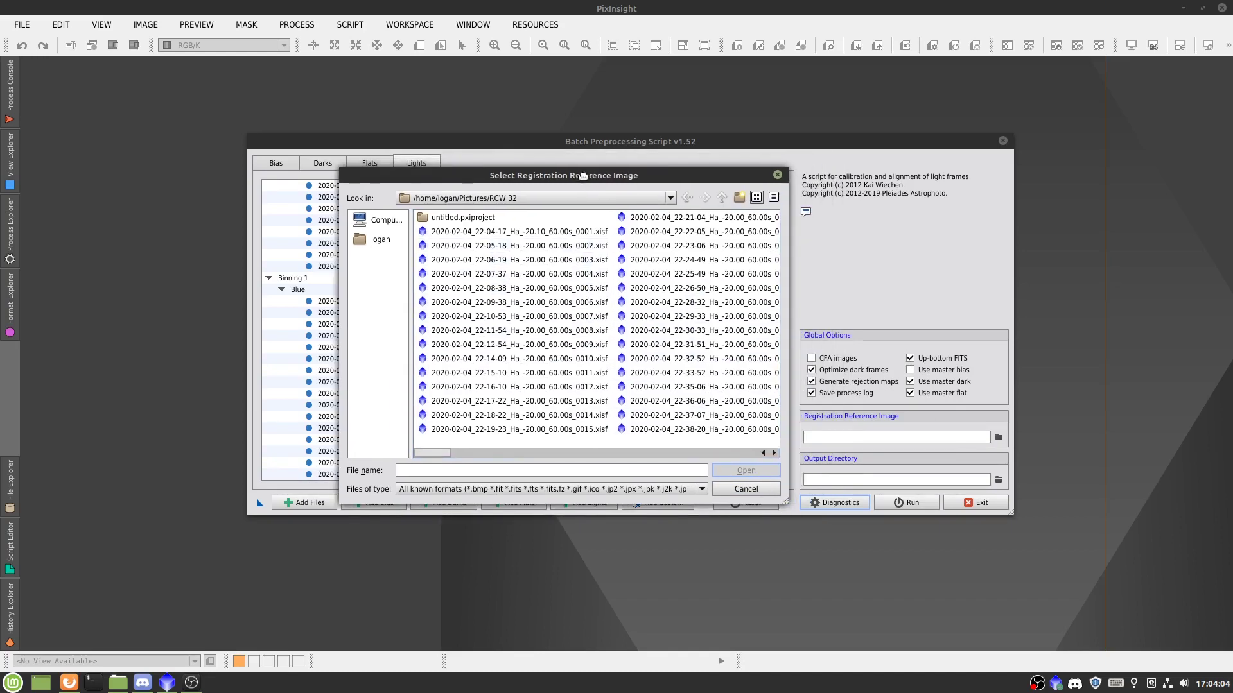
left_click(457, 231)
left_click(746, 471)
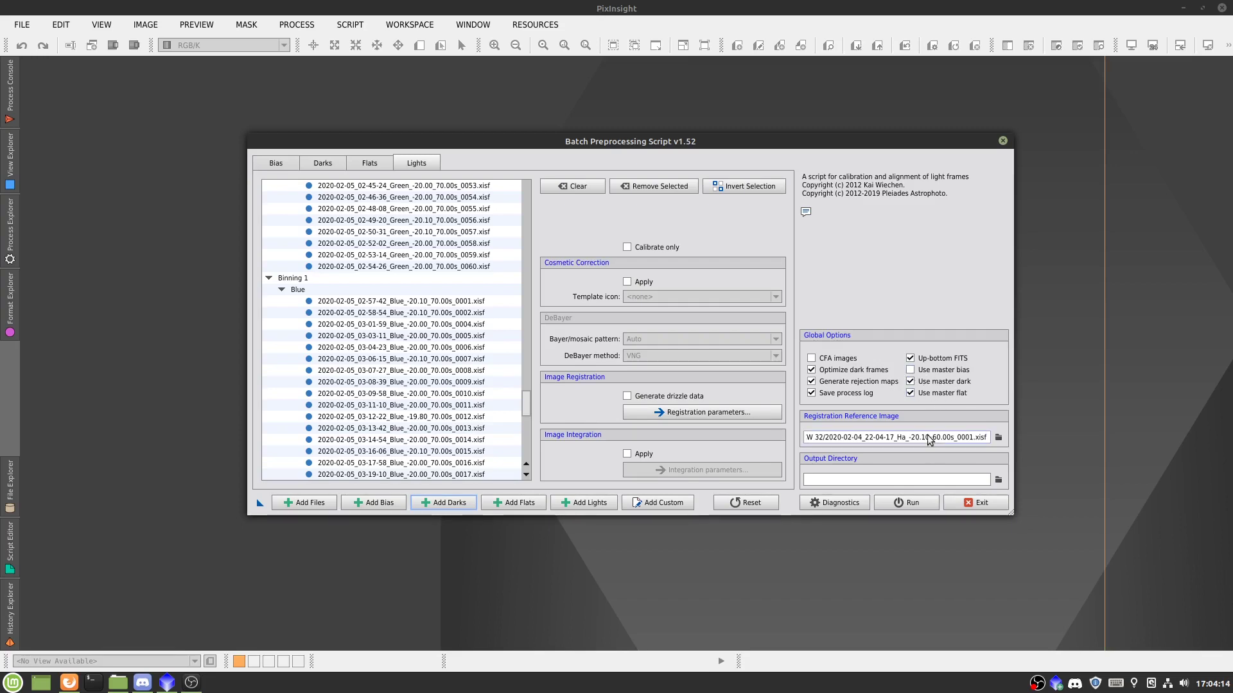
Step: Choose the RCW 32 folder as output directory and run the batch preprocessing
left_click(997, 482)
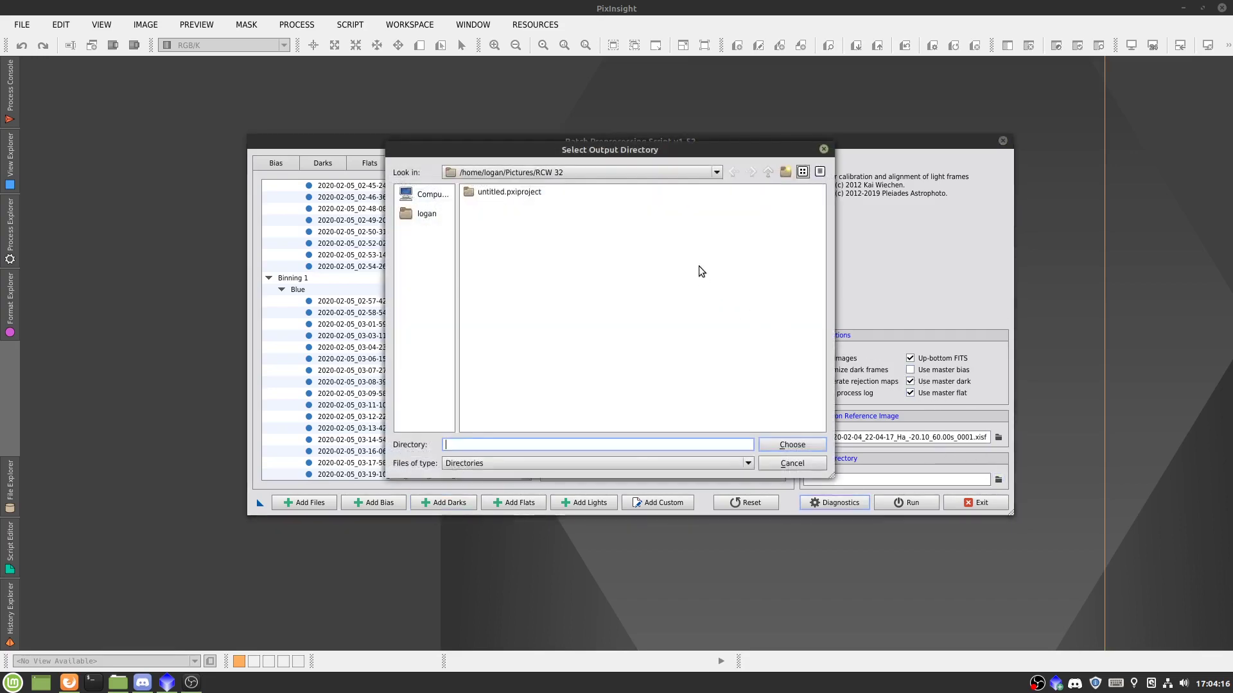
left_click(795, 451)
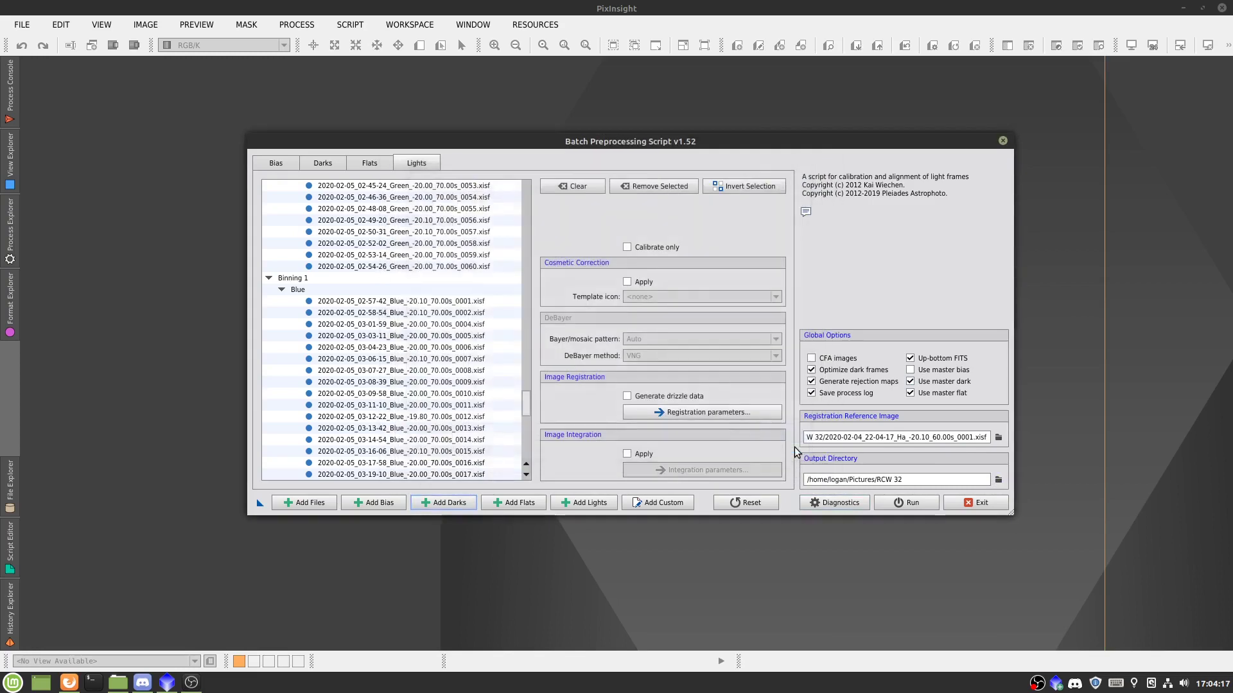
left_click(901, 504)
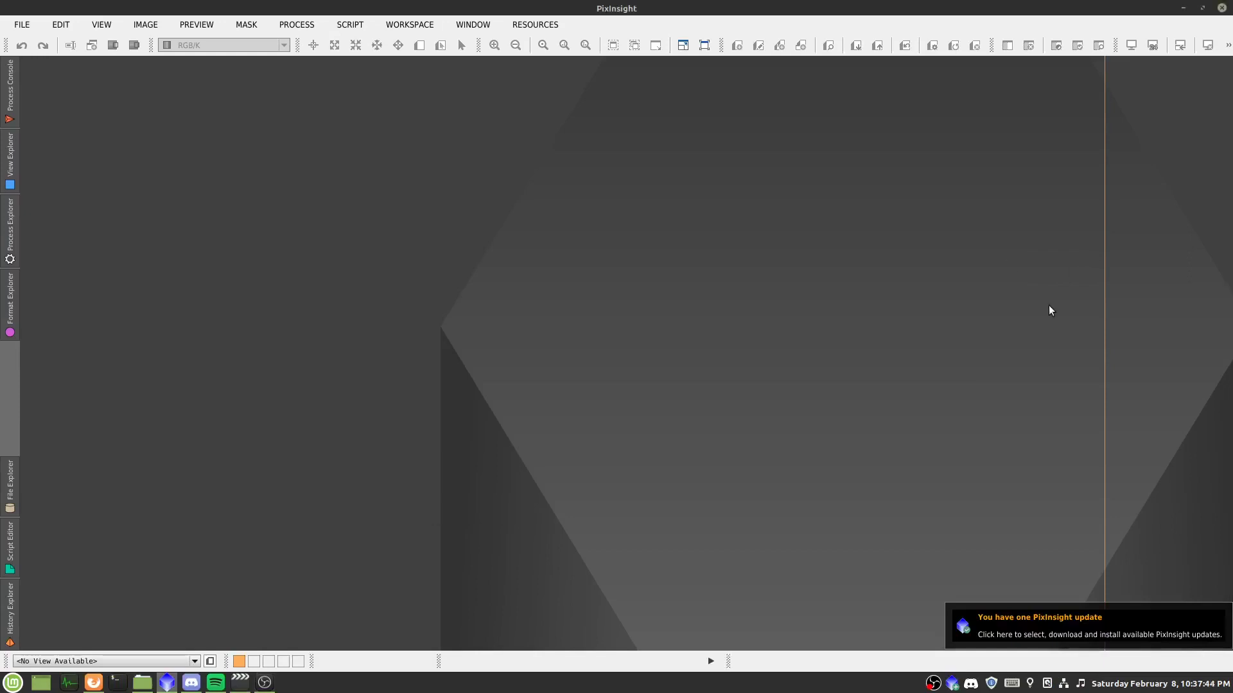
Step: Launch SubframeSelector from All Processes and move its window up and to the right
left_click(297, 24)
left_click(297, 24)
left_click(296, 24)
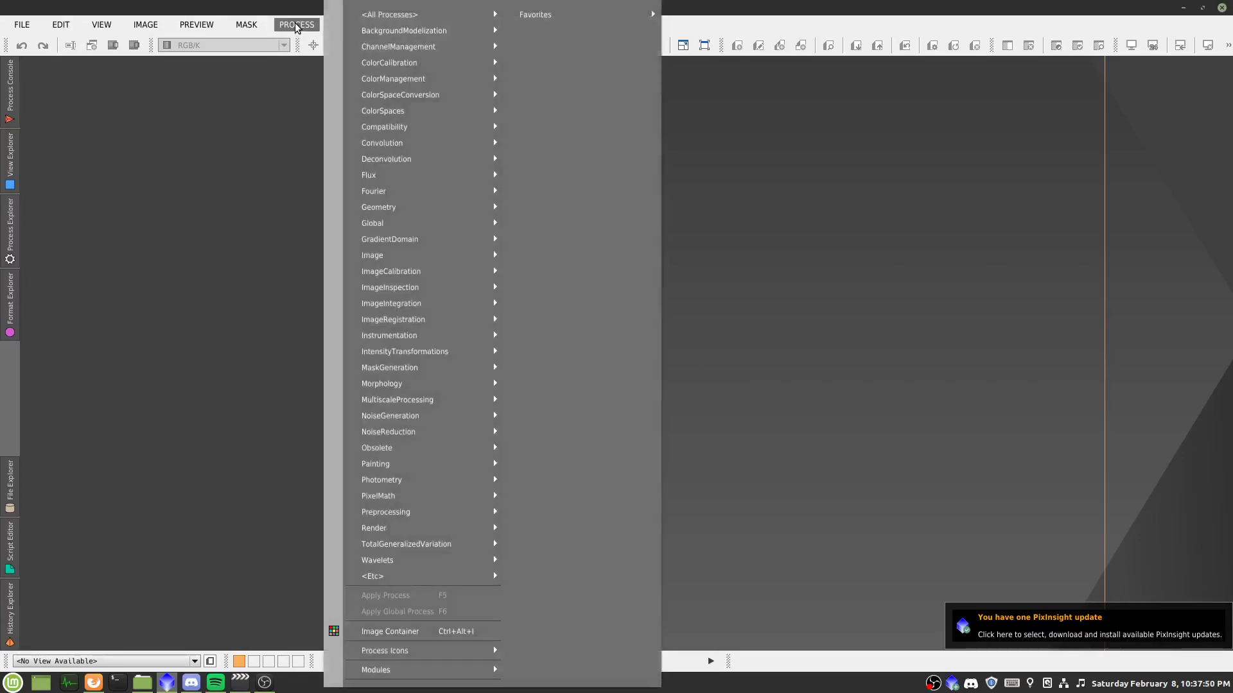
left_click(296, 25)
left_click(315, 25)
mouse_move(392, 14)
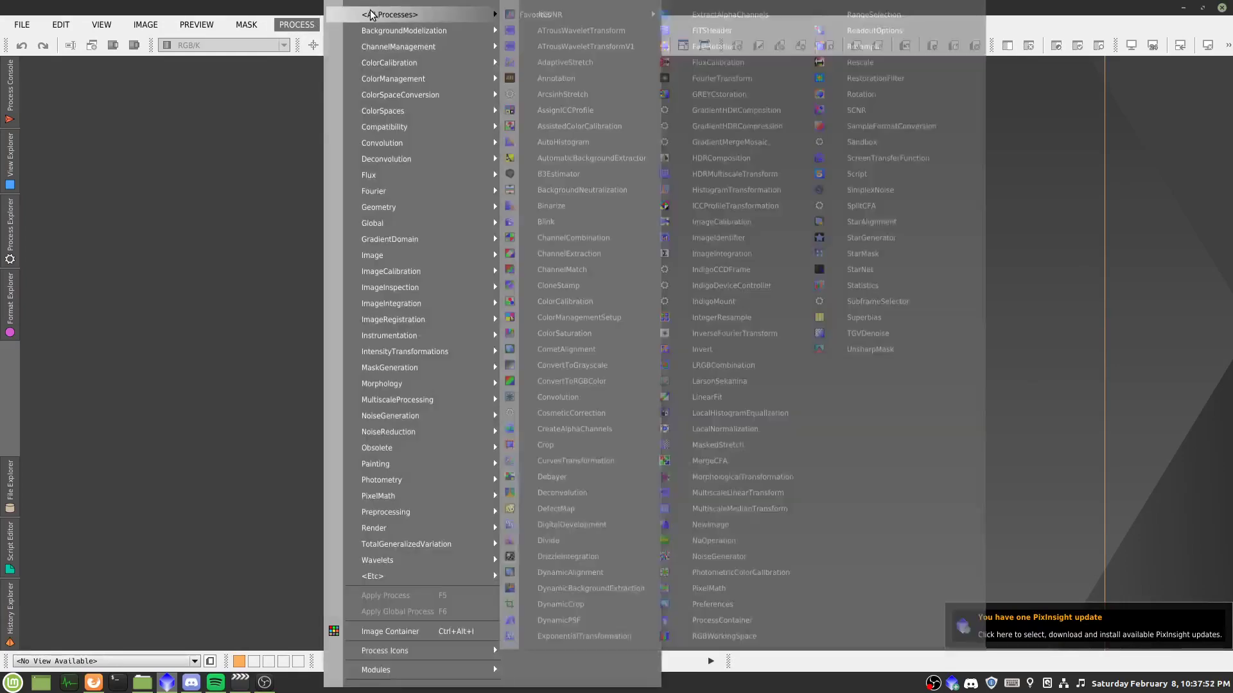
left_click(943, 317)
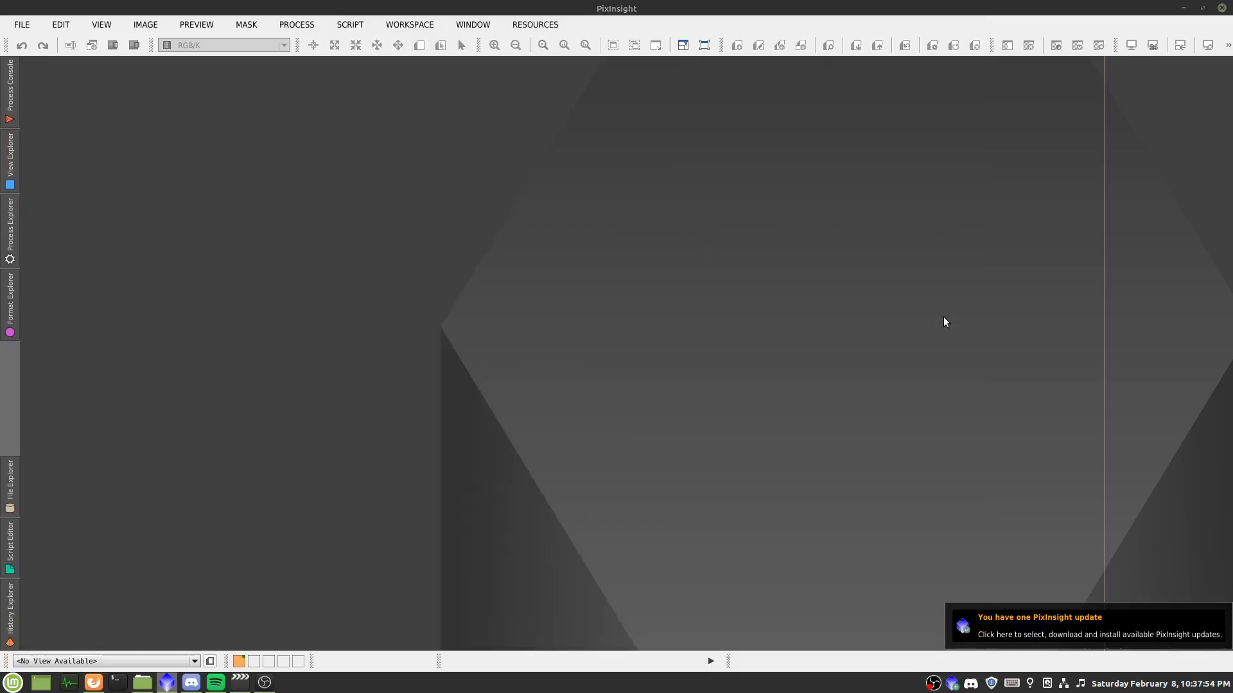
left_click_drag(672, 154, 946, 101)
left_click_drag(632, 151, 811, 86)
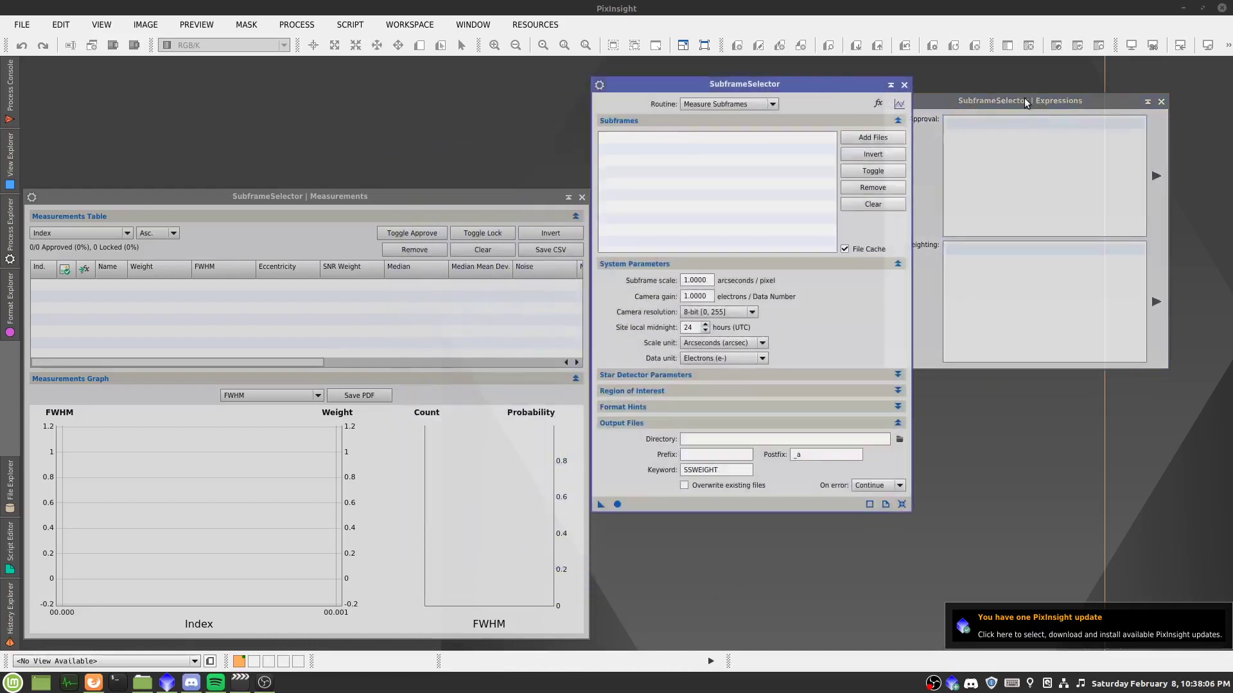
Step: Nudge the Expressions window right and briefly check the process list
left_click_drag(1023, 98, 1046, 119)
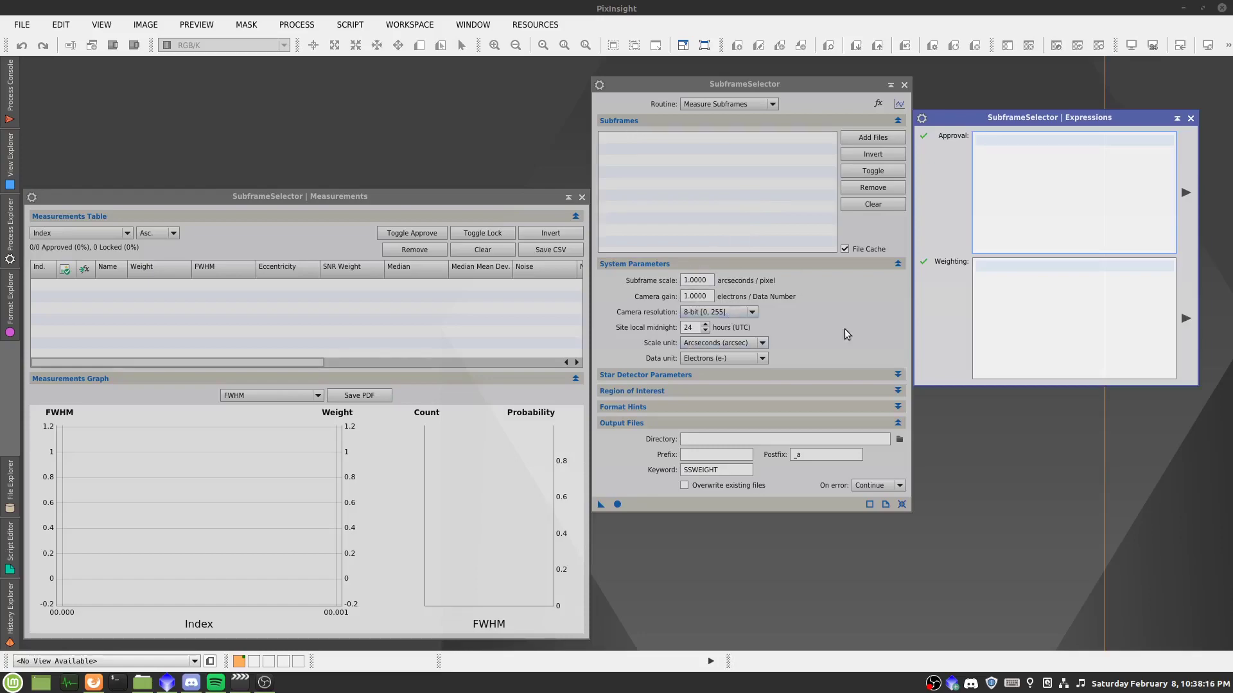
left_click(301, 26)
mouse_move(350, 18)
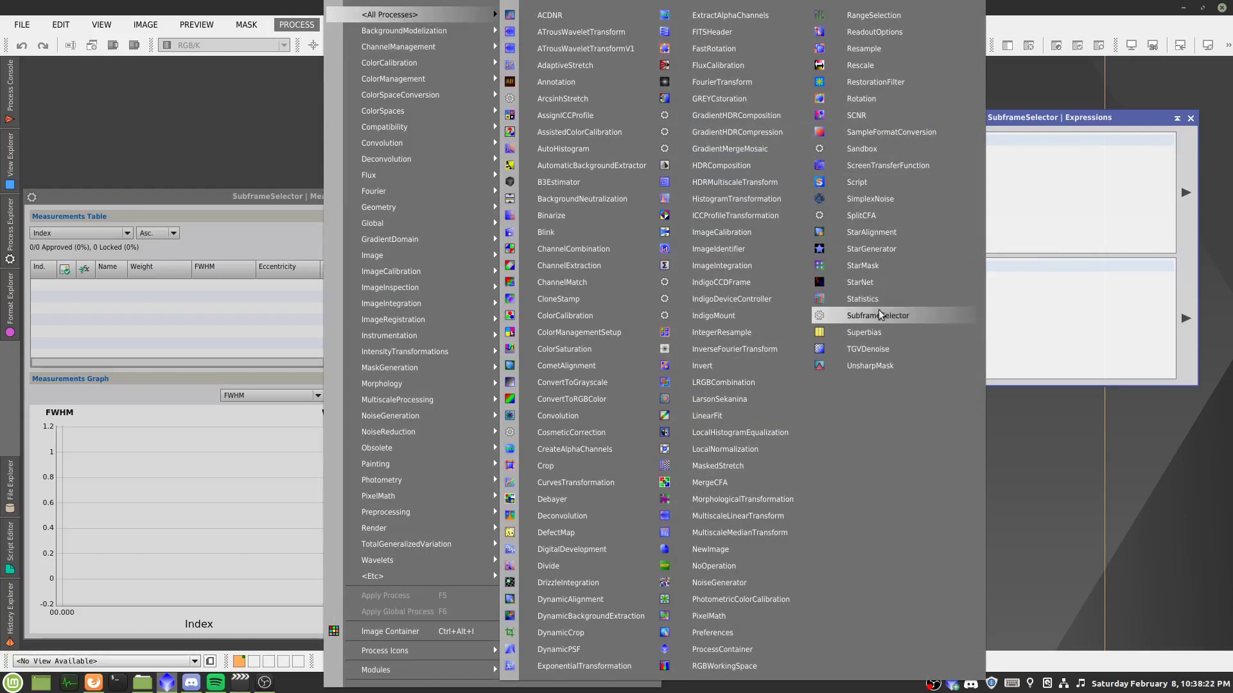
left_click(1031, 124)
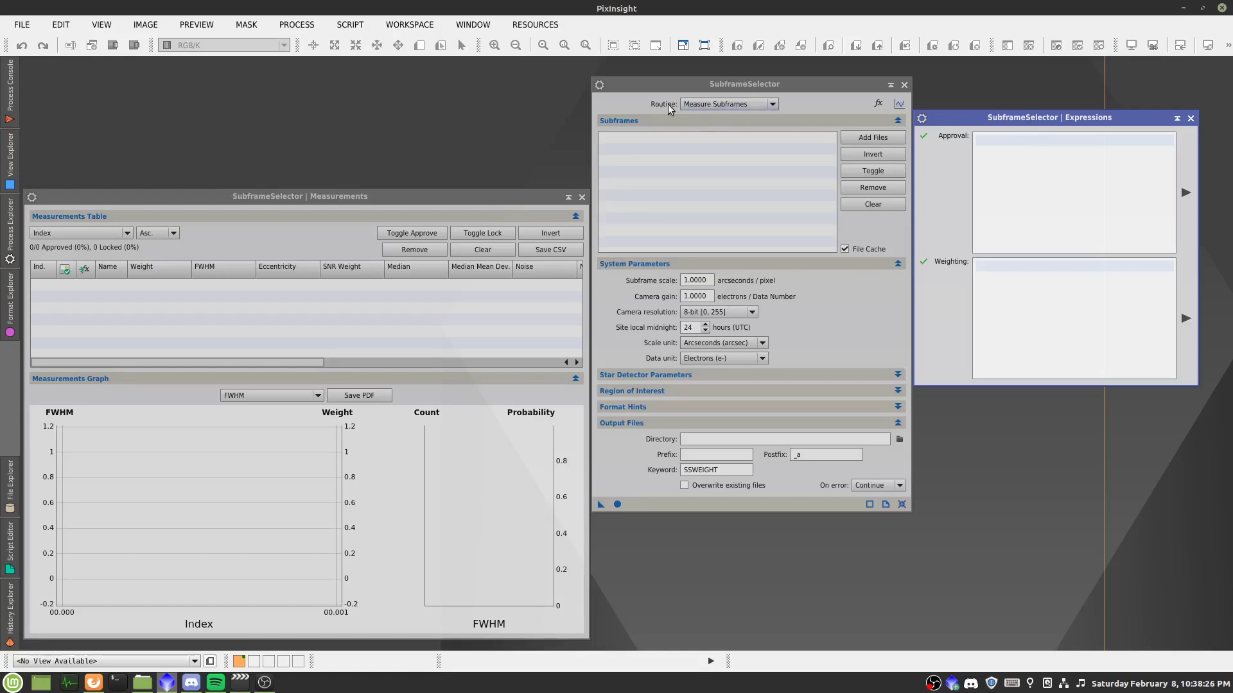
Step: Select all registered frames in RCW 32/registered/Ha as subframes to add
left_click(856, 139)
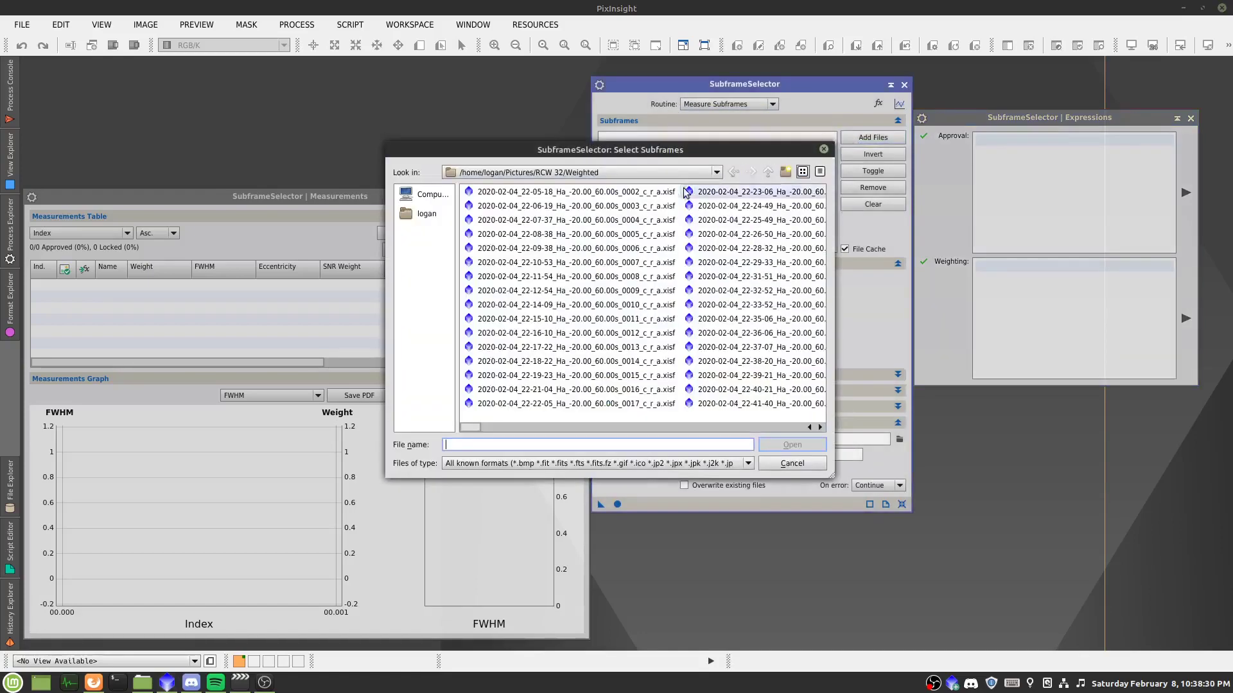
left_click(768, 171)
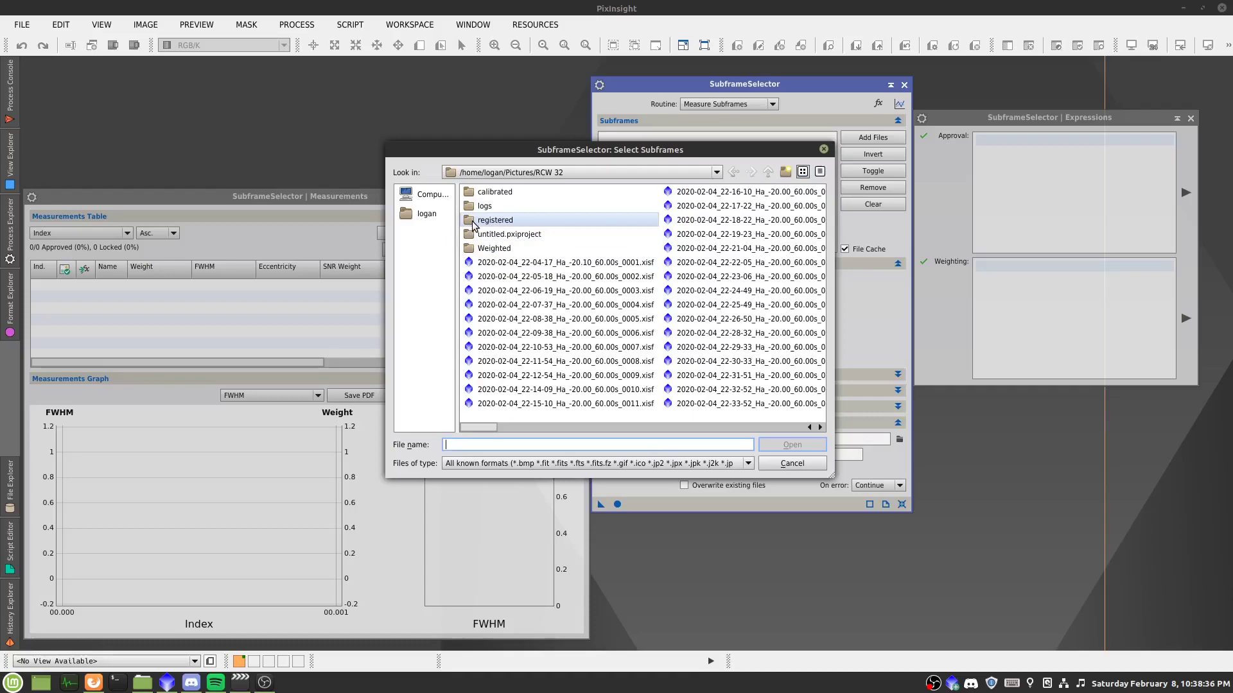
double_click(481, 221)
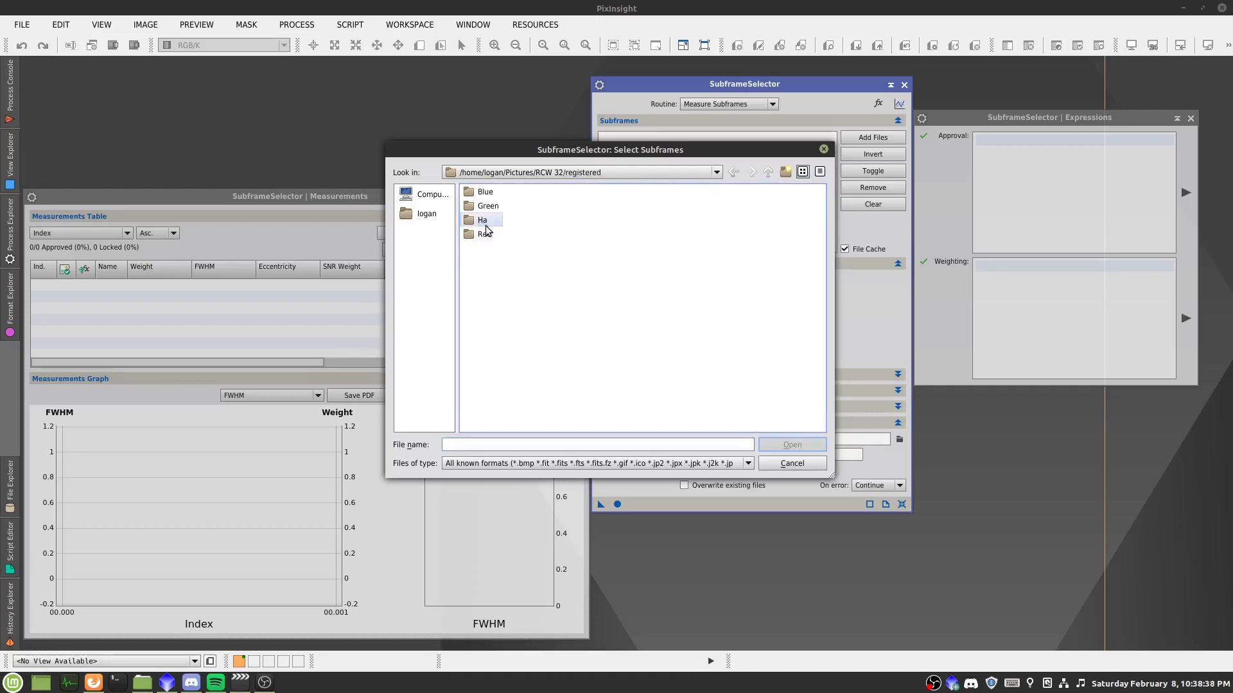
double_click(485, 222)
left_click(533, 192)
scroll(579, 263, "down", 5)
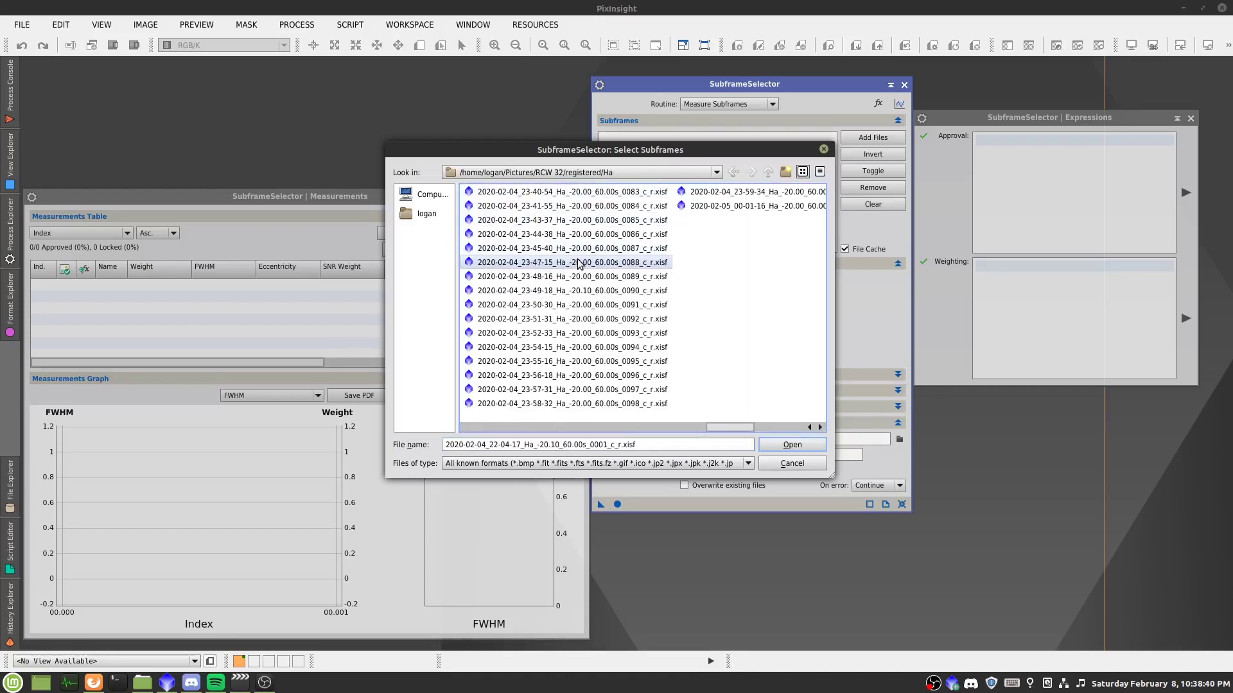
left_click(783, 205, "shift")
Step: Load the Ha frames, set scale 4 arcsec/pixel, gain 0.45, 16-bit resolution, and measure them
left_click(792, 444)
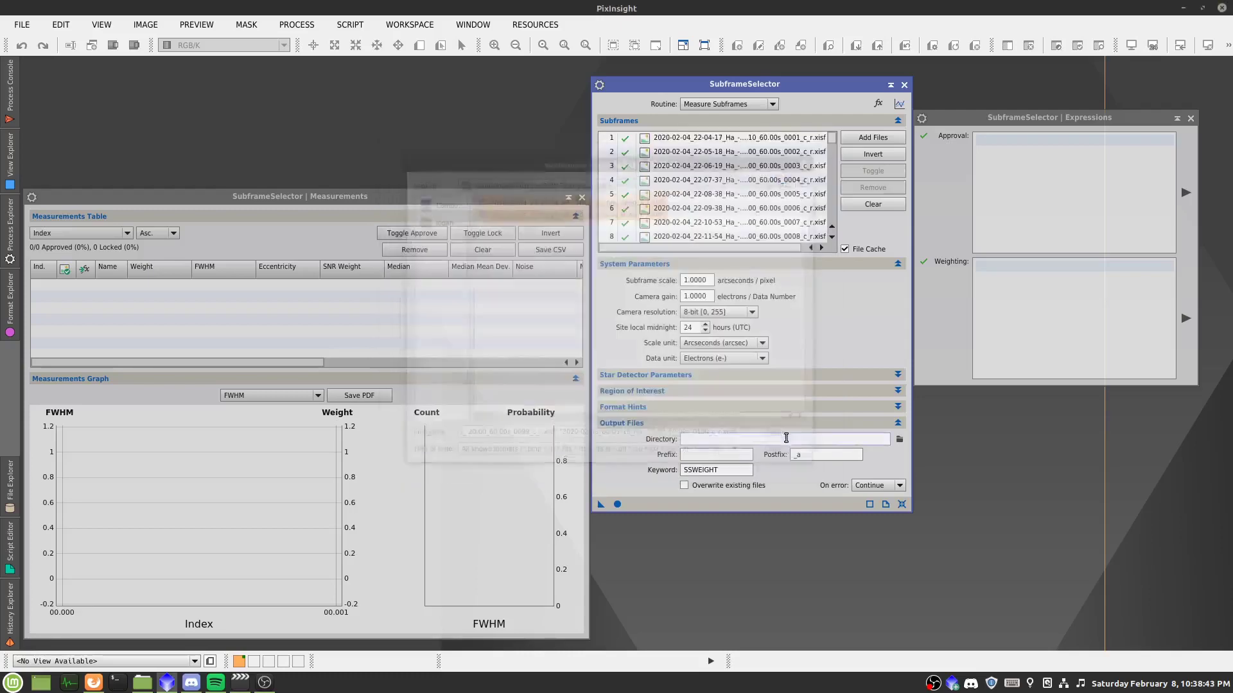
mouse_move(832, 138)
left_mouse_down()
mouse_move(833, 198)
mouse_move(831, 125)
left_mouse_up()
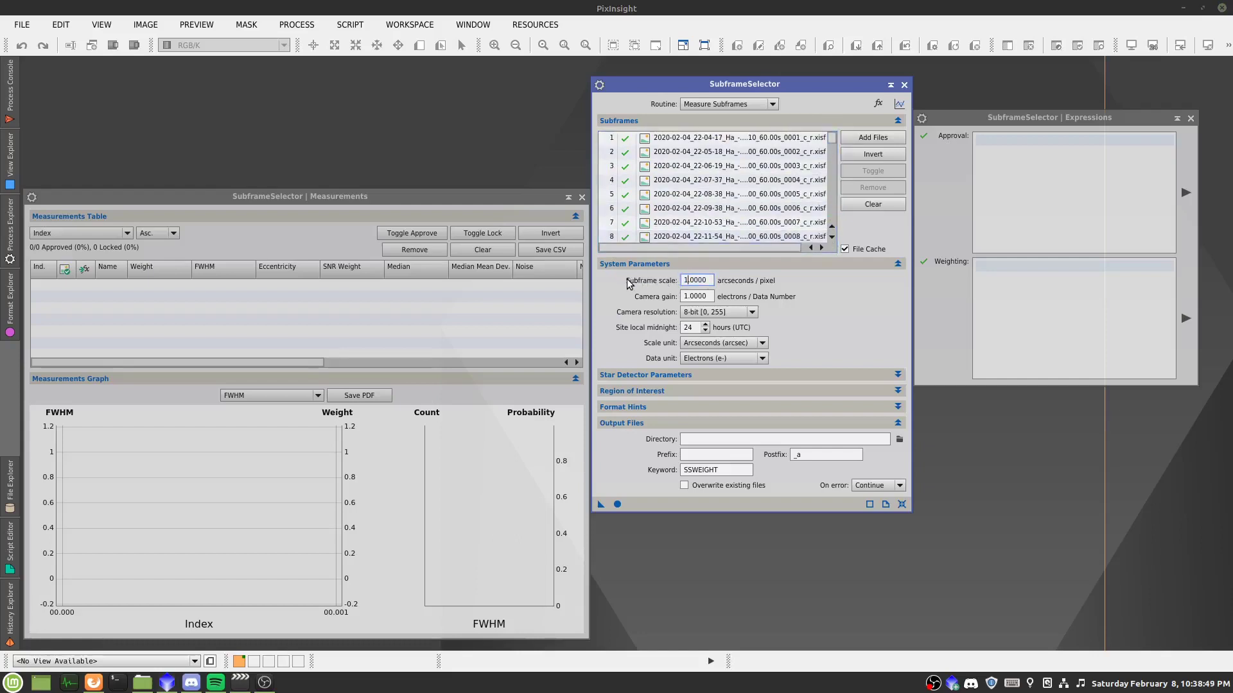
left_click_drag(707, 281, 698, 282)
type("4")
left_click(714, 293)
left_click_drag(714, 293, 662, 295)
left_click(718, 313)
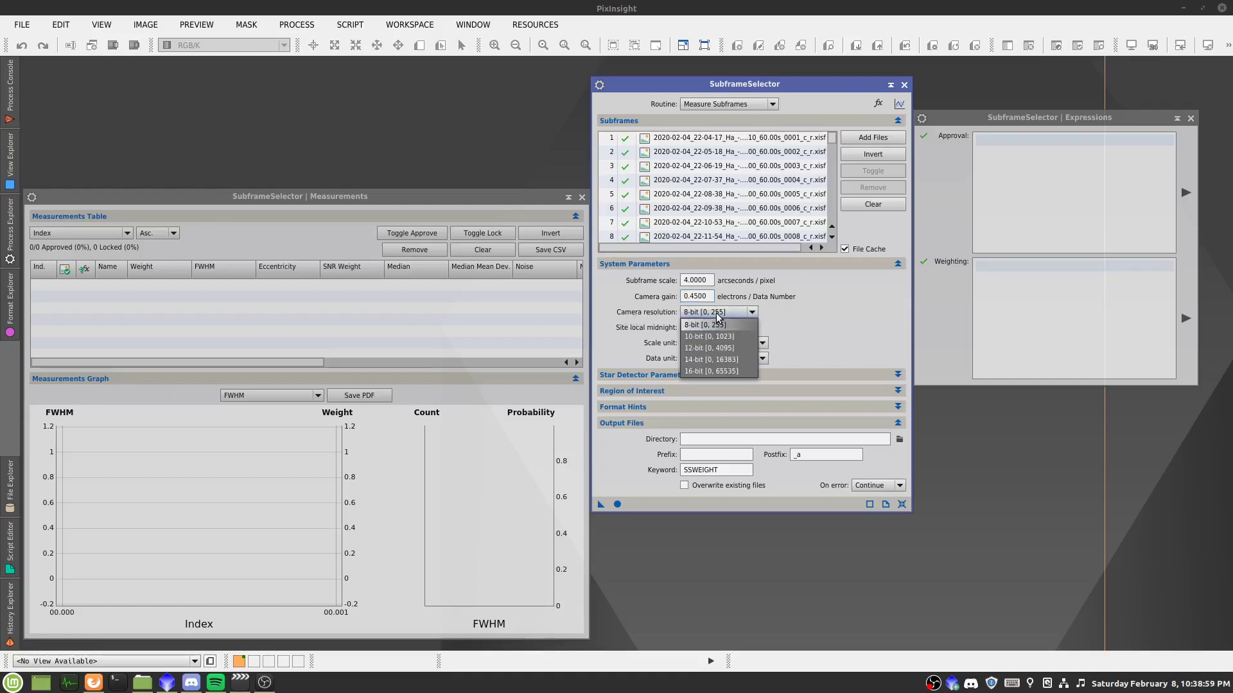
left_click(715, 372)
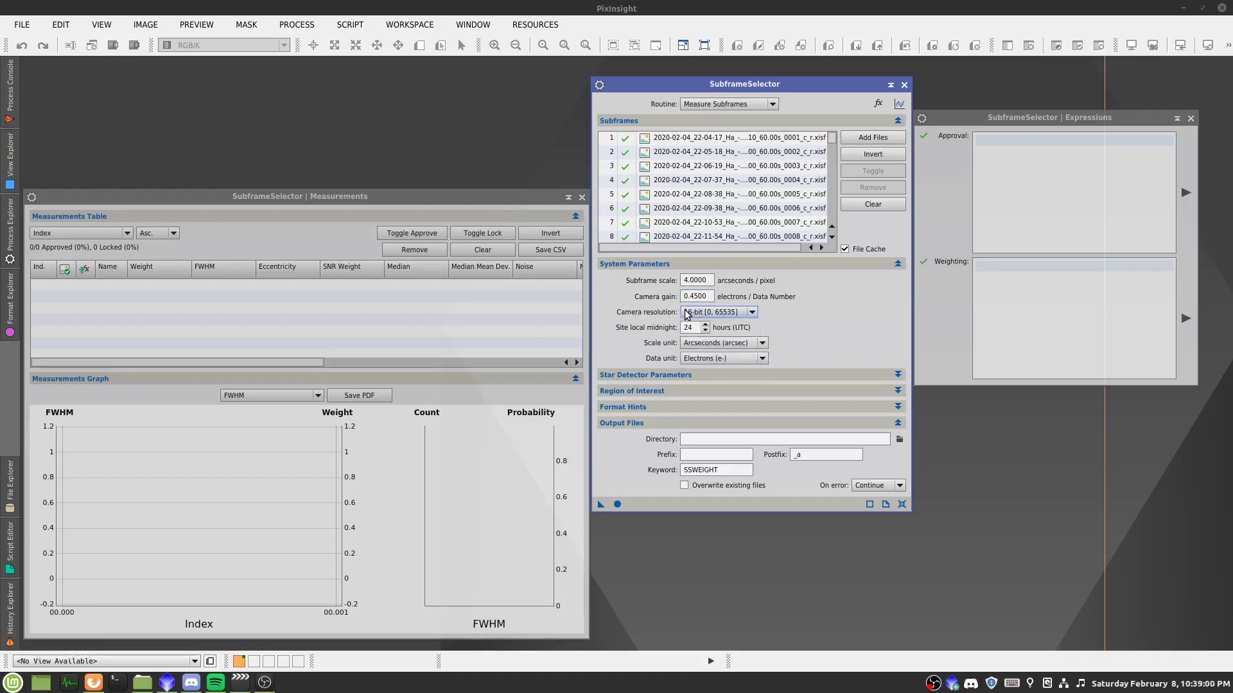
left_click(618, 505)
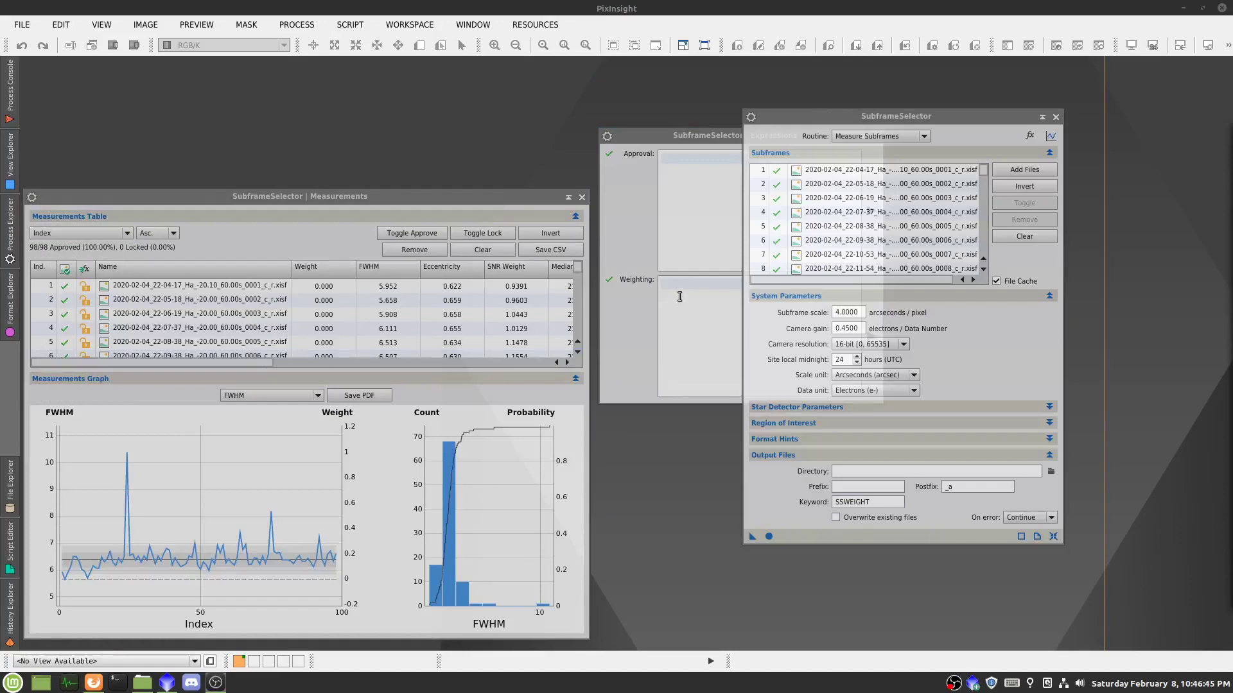
Step: Reject the four high-FWHM outlier subframes on the graph, including those near indices 24 and 75
left_click_drag(865, 132, 1022, 83)
left_click_drag(815, 141, 817, 136)
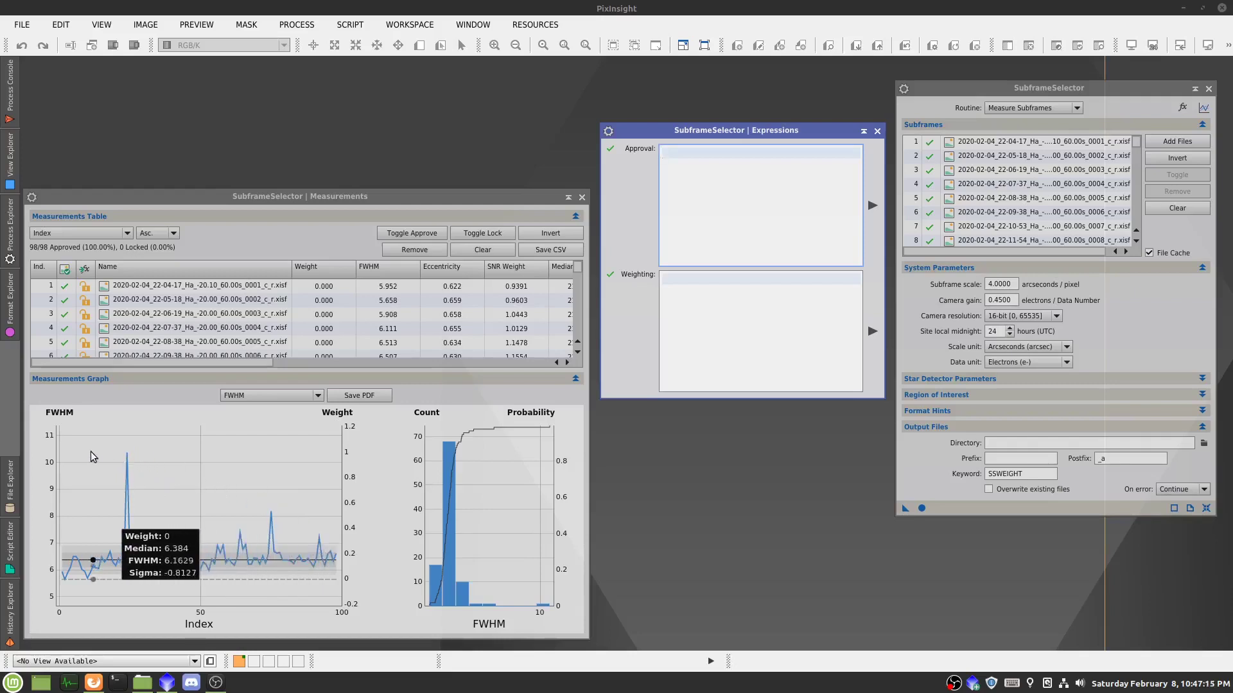
left_click(127, 454)
left_click(271, 512)
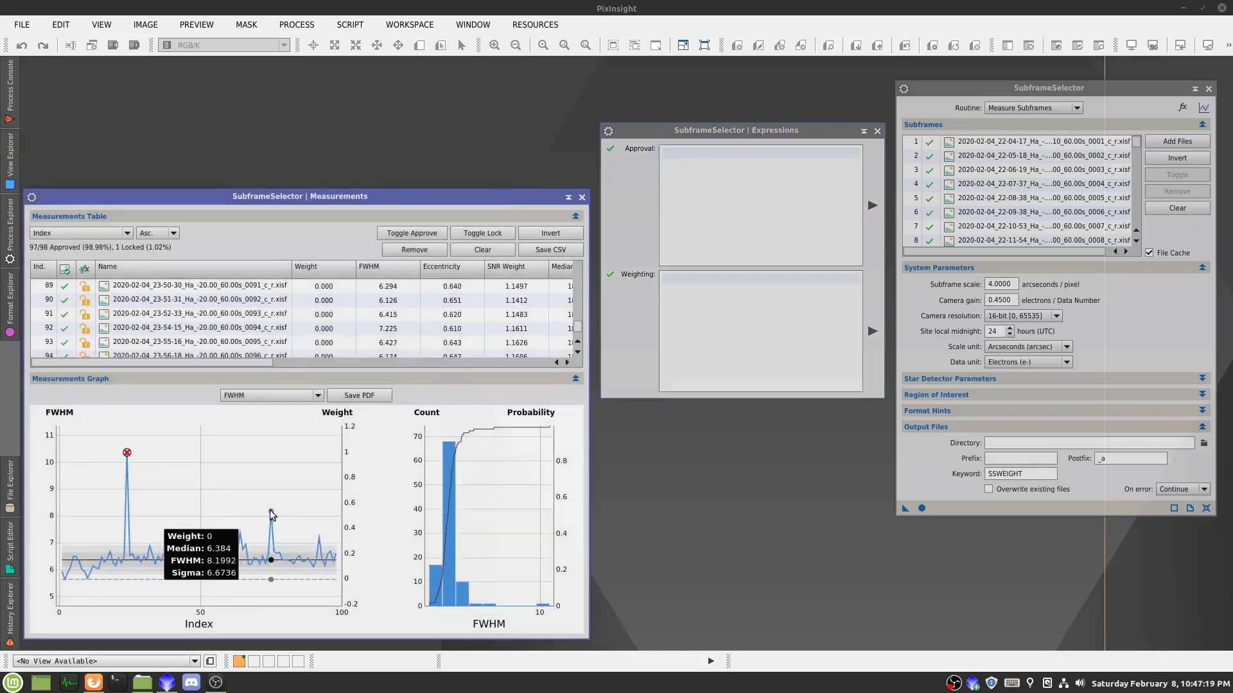
left_click(249, 518)
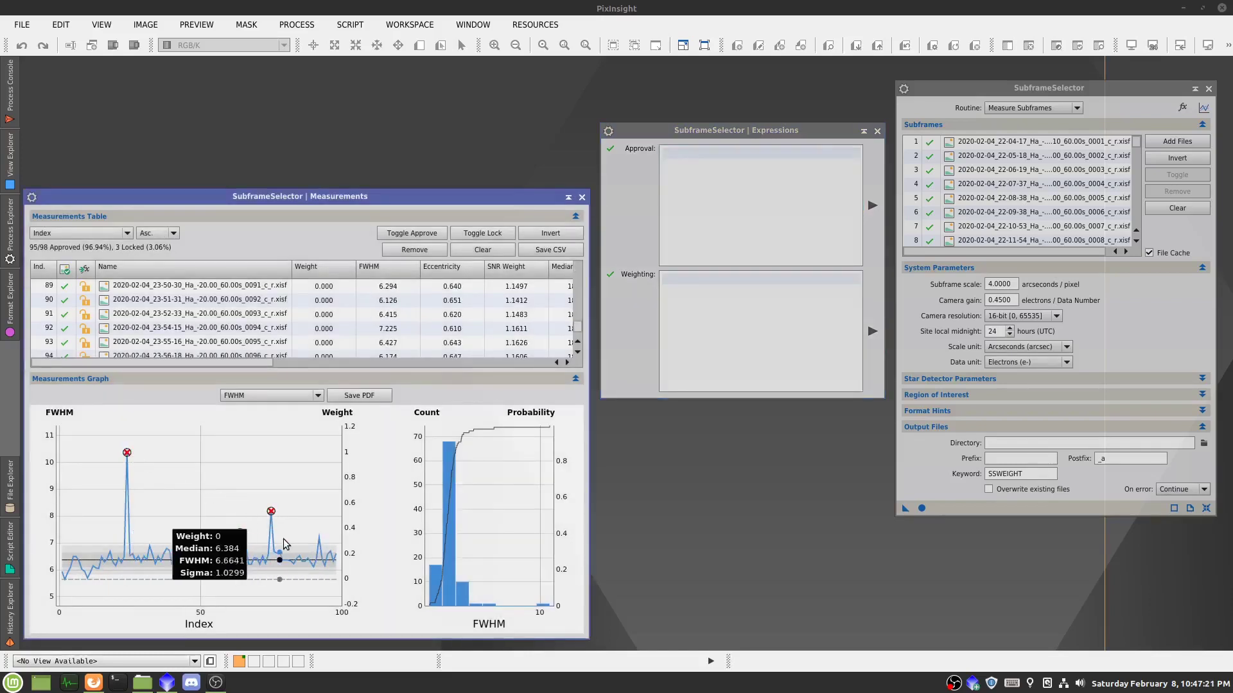
left_click(319, 538)
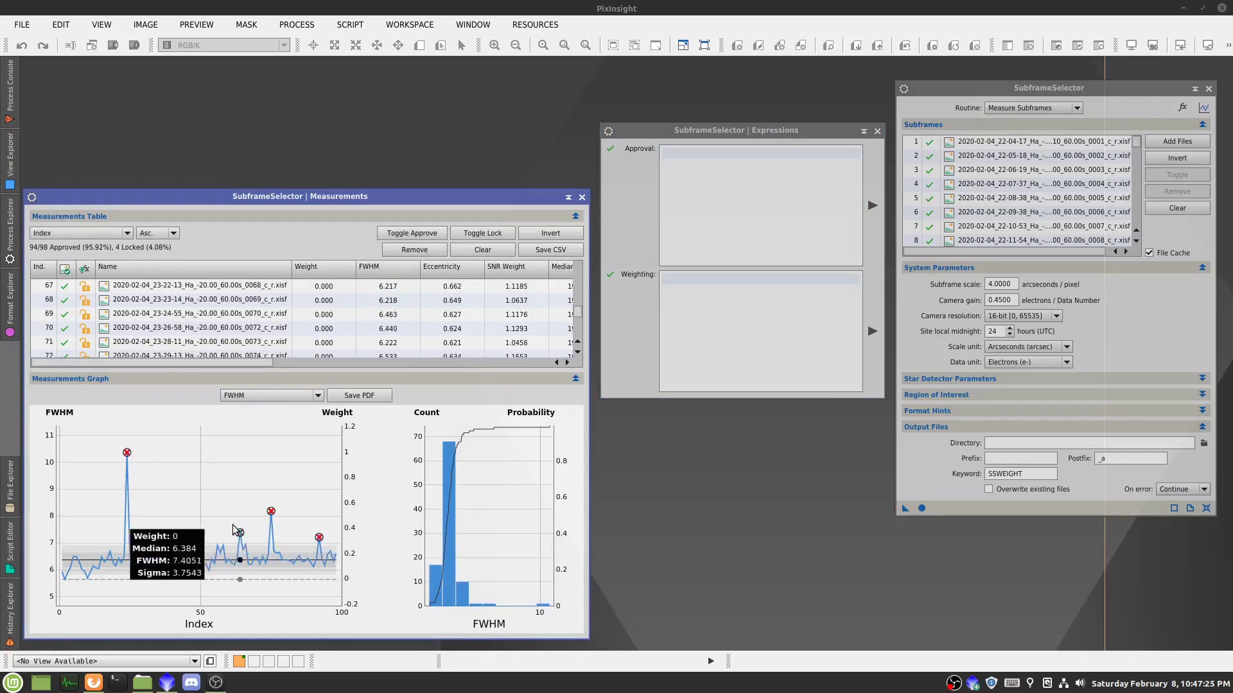
Step: Graph Eccentricity, then Stars per subframe, and reject the low-star first subframe
left_click(235, 398)
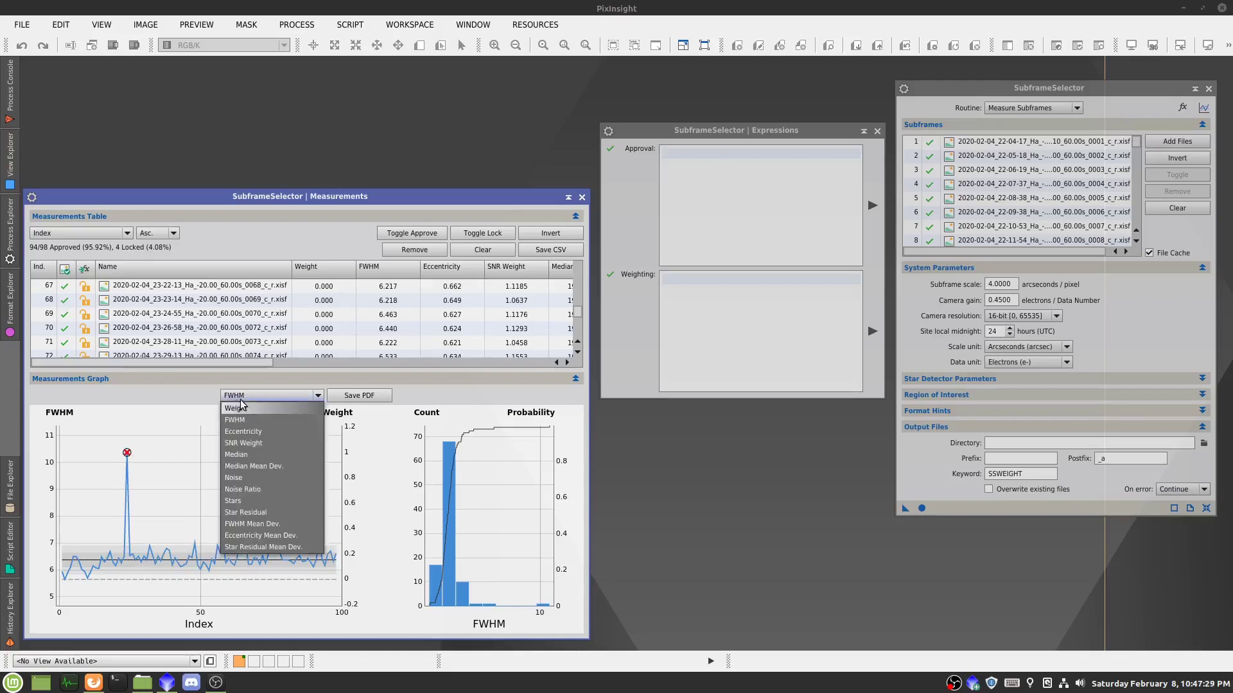
left_click(239, 432)
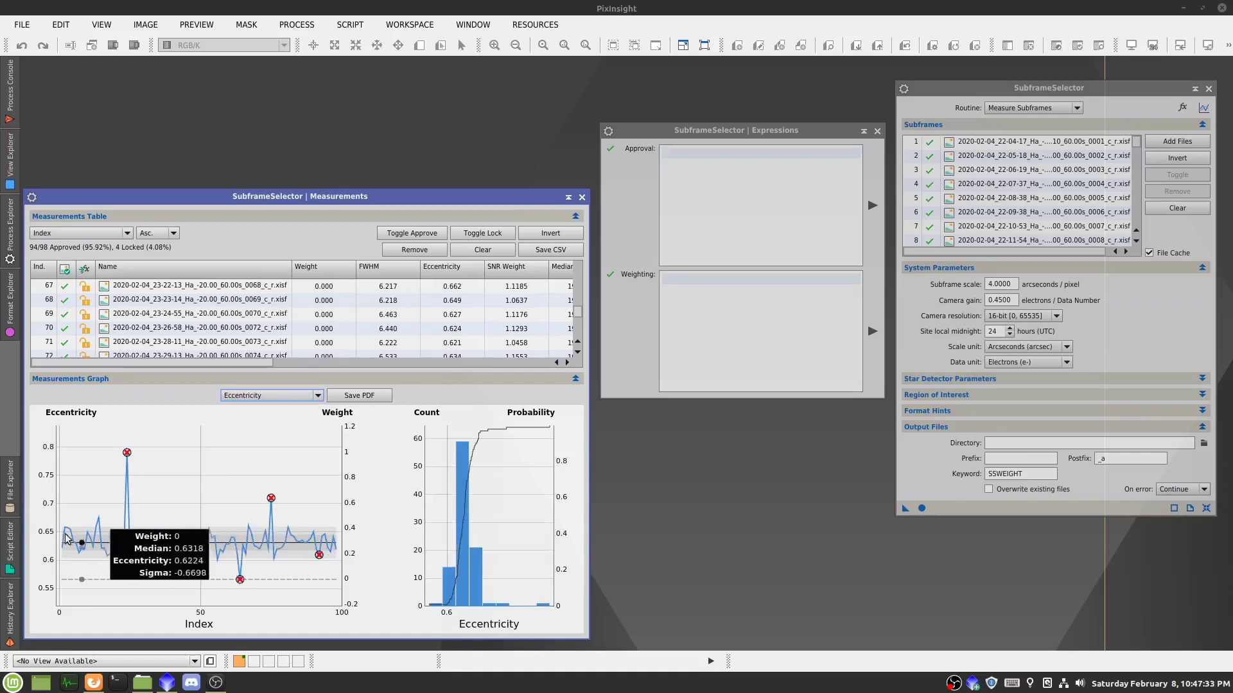
left_click(250, 396)
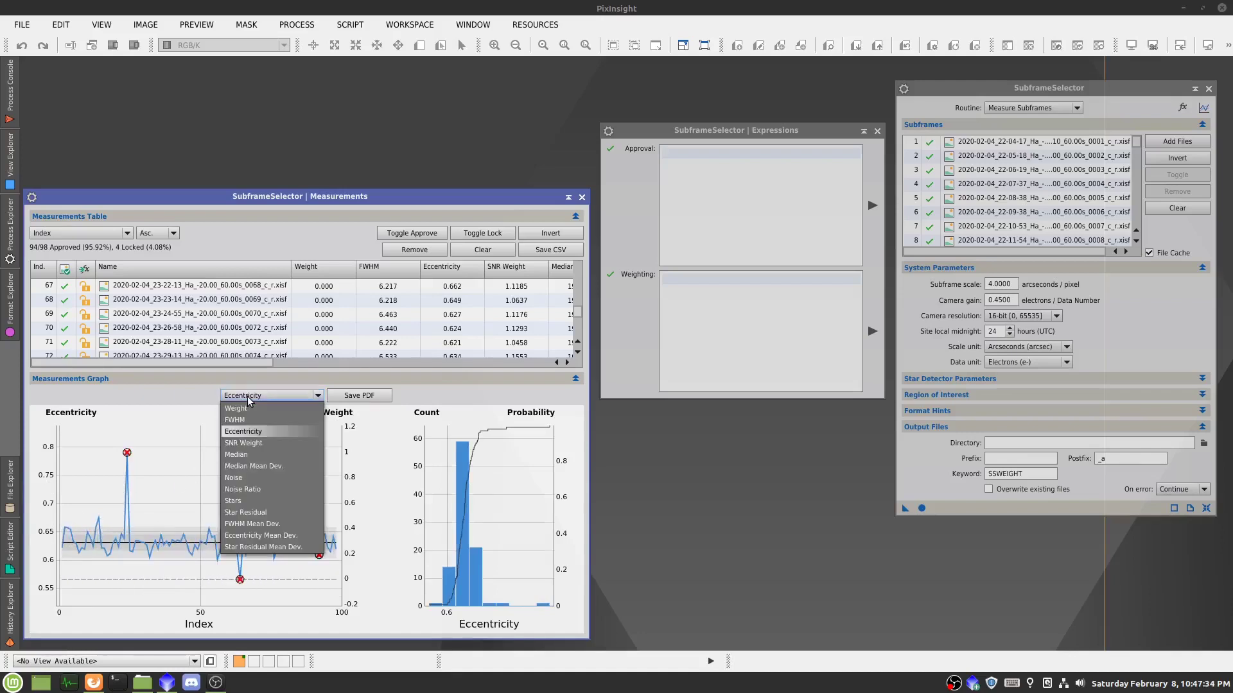
left_click(243, 503)
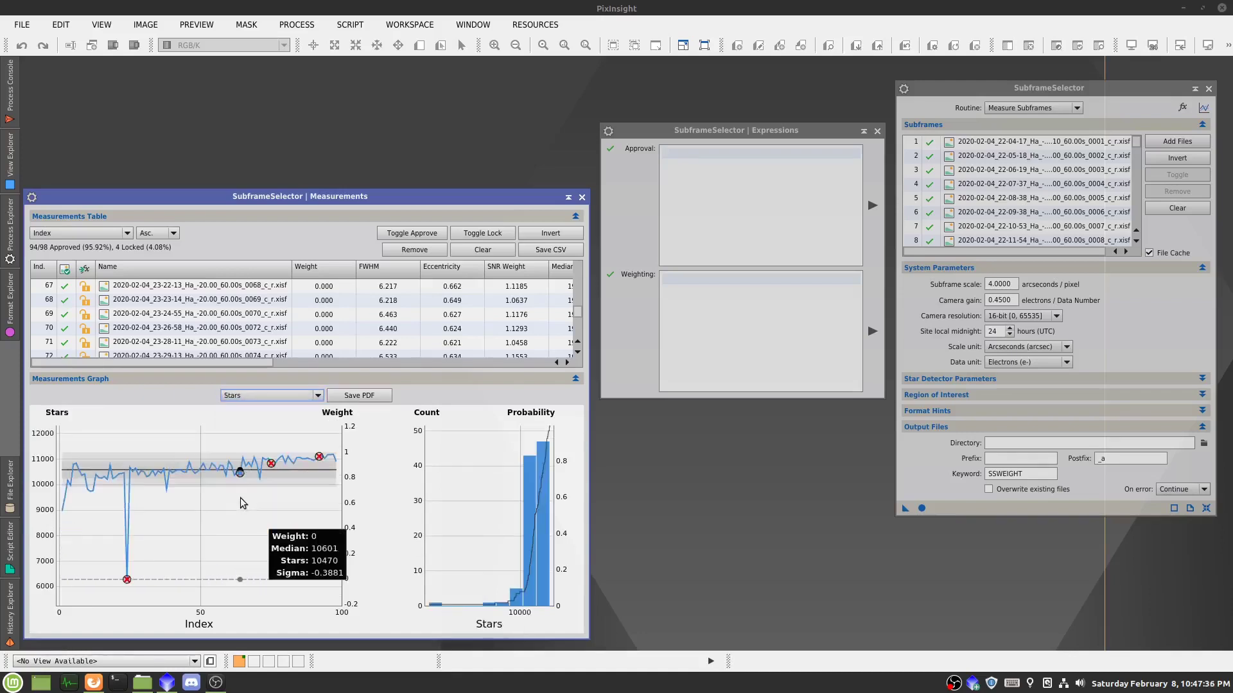
left_click(63, 512)
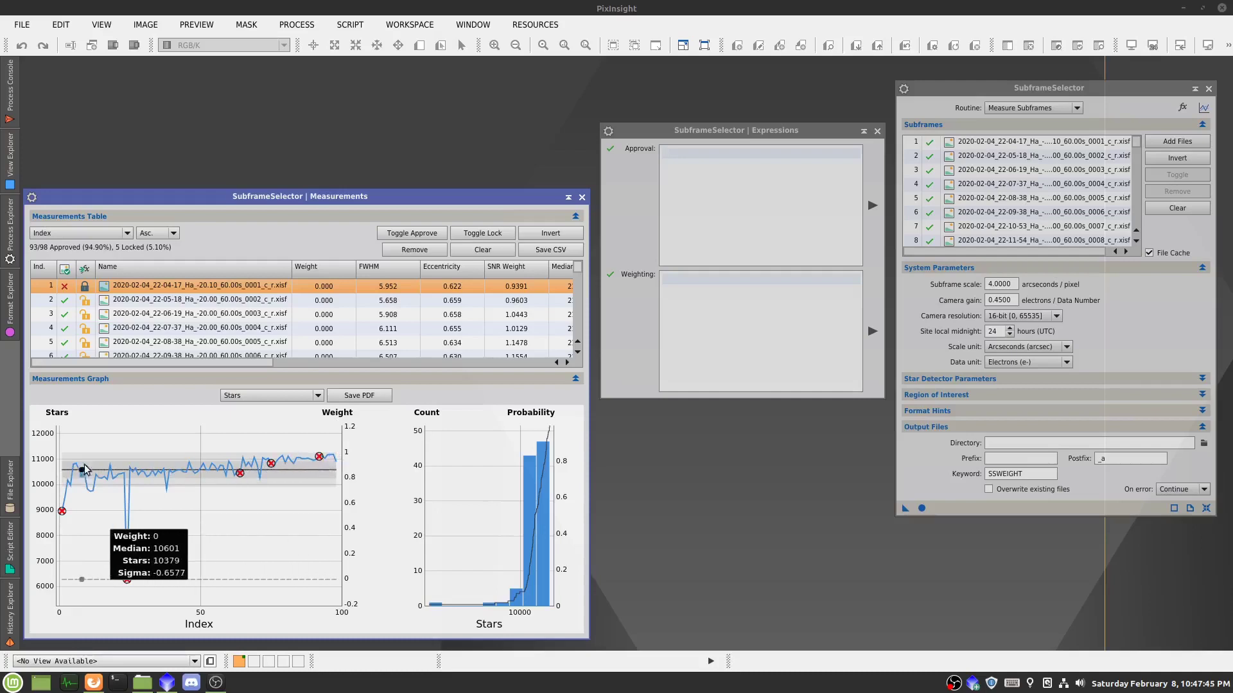
left_click(700, 308)
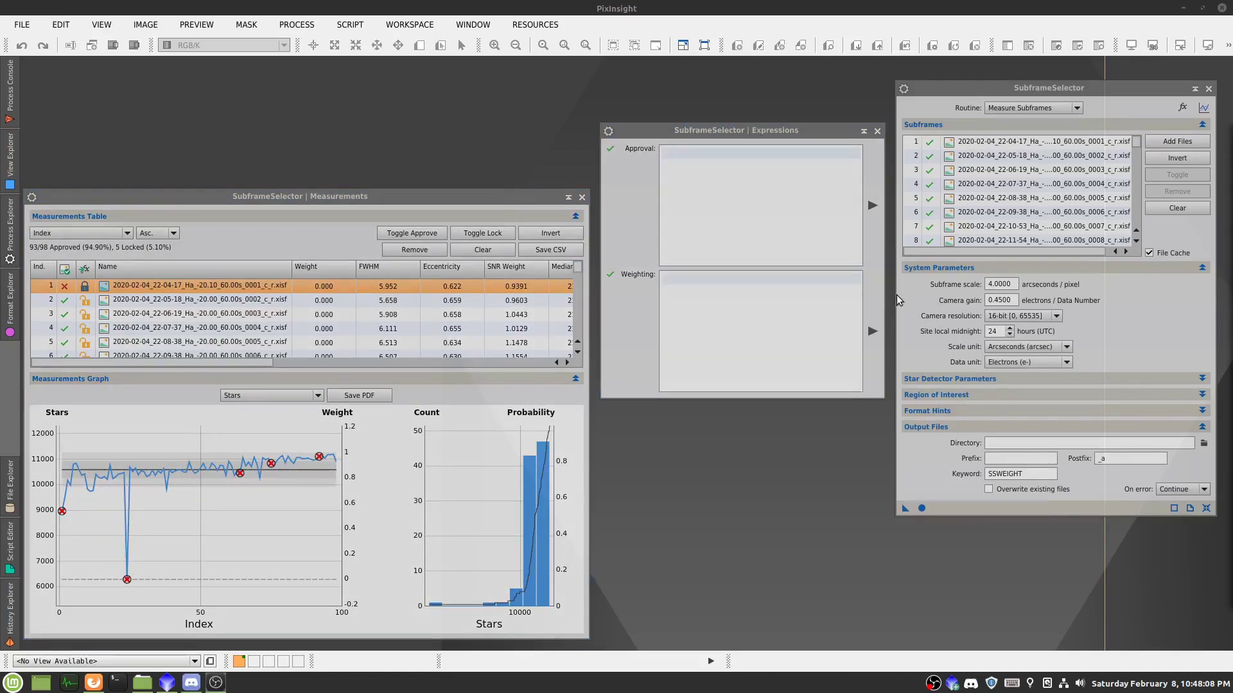
Step: Paste the formula 10×FWHM + 30×Eccentricity + 20×SNRWeight terms + 50 as the Weighting expression
left_click(700, 309)
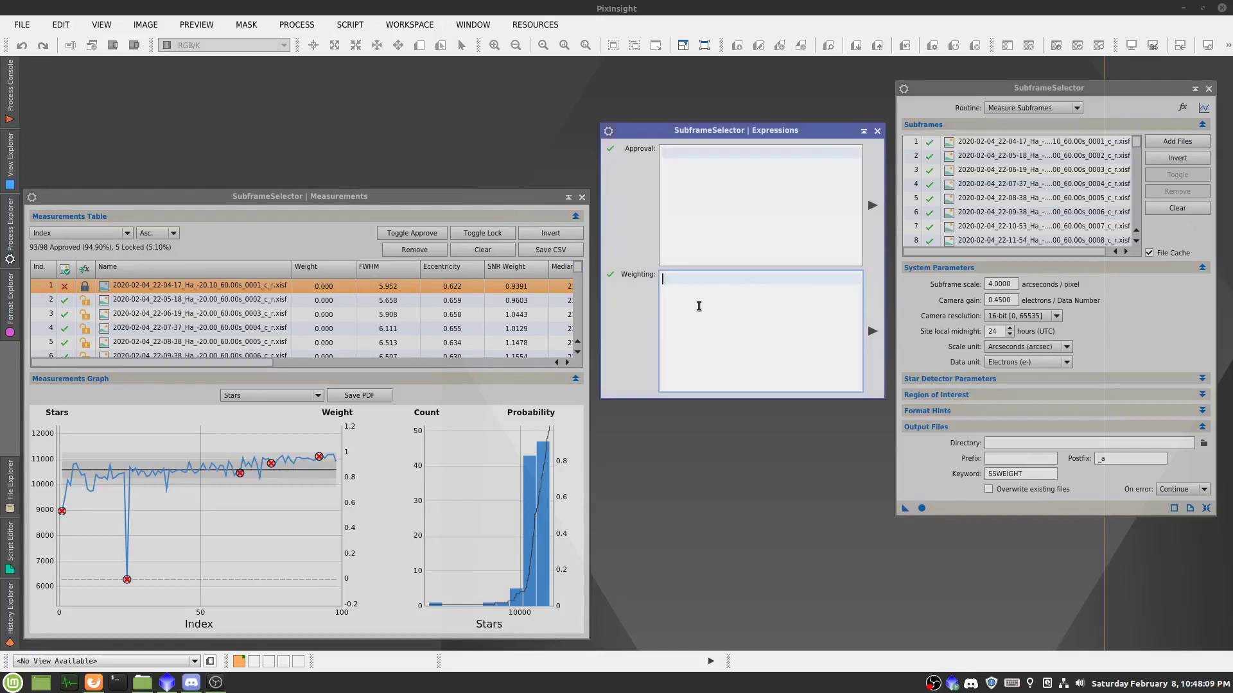
key("ctrl+v")
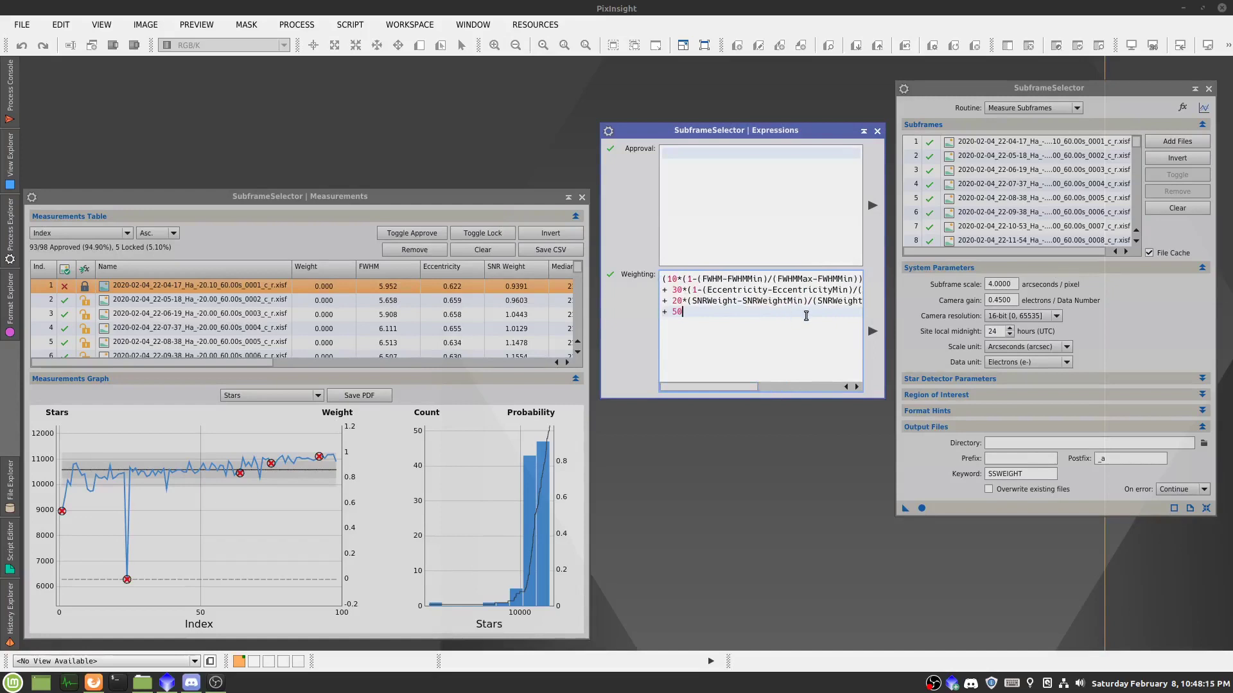
Step: Compute every subframe's weight and set the RCW 32 Weighted folder as output directory
left_click(871, 332)
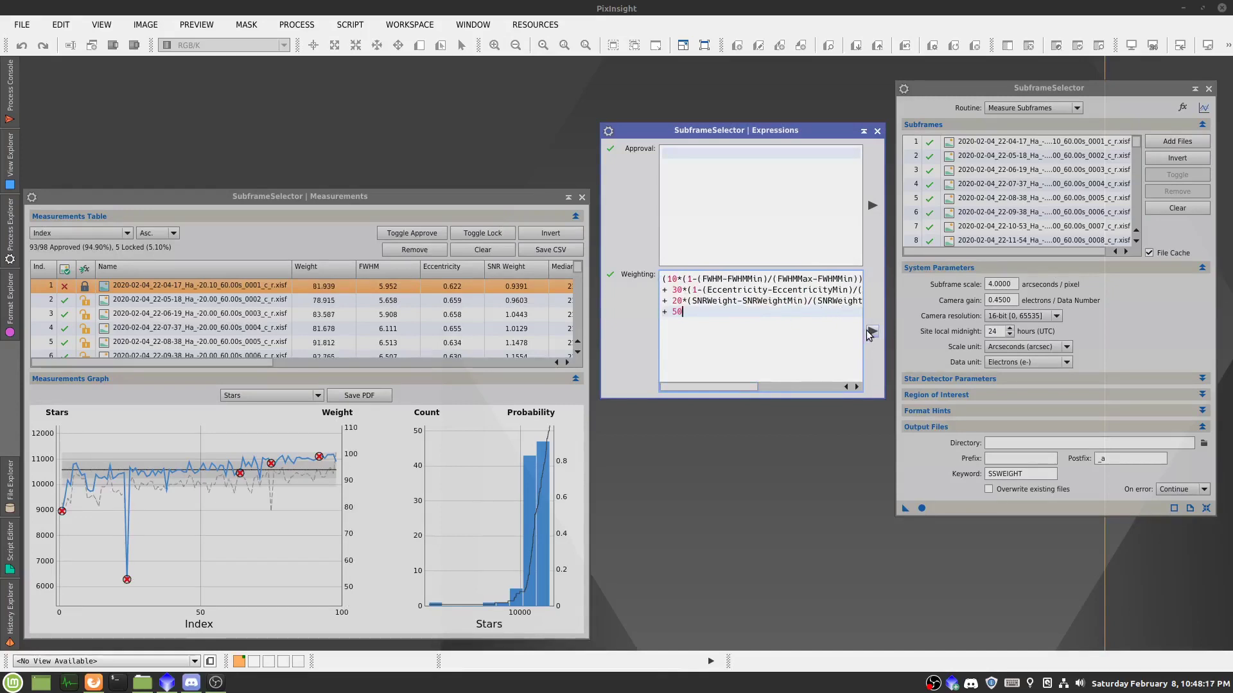
mouse_move(262, 476)
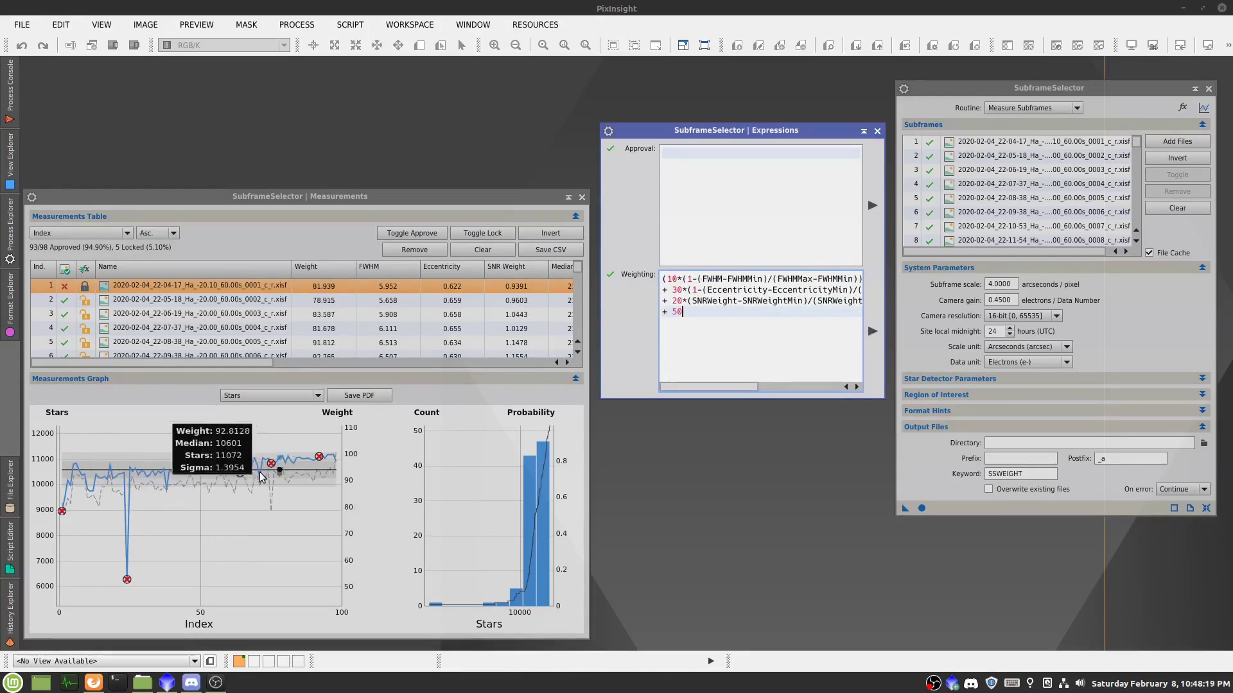
left_click(1203, 444)
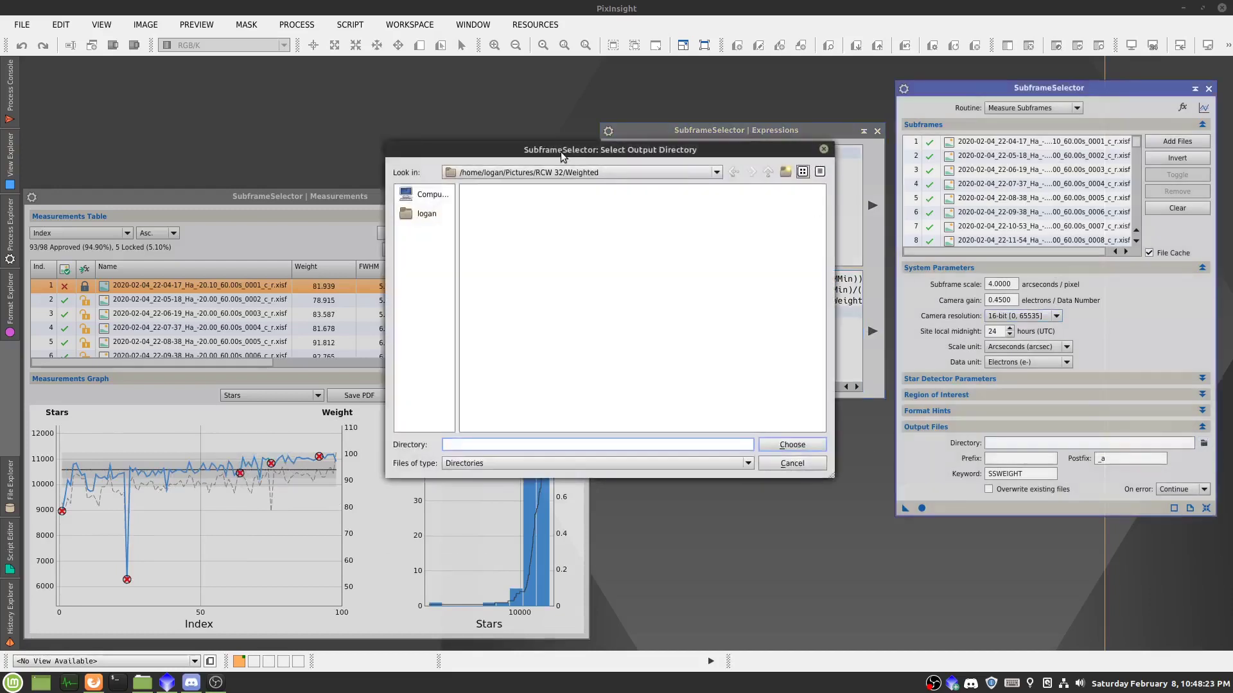
left_click_drag(560, 156, 349, 335)
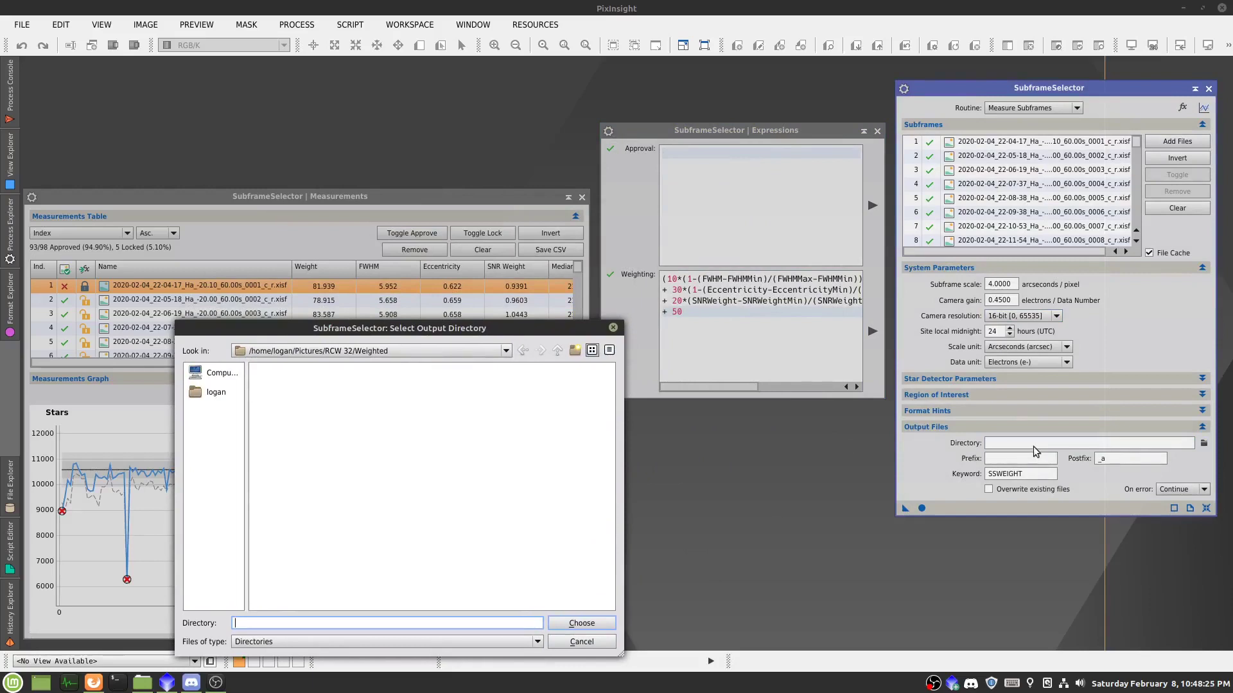
left_click_drag(380, 330, 453, 223)
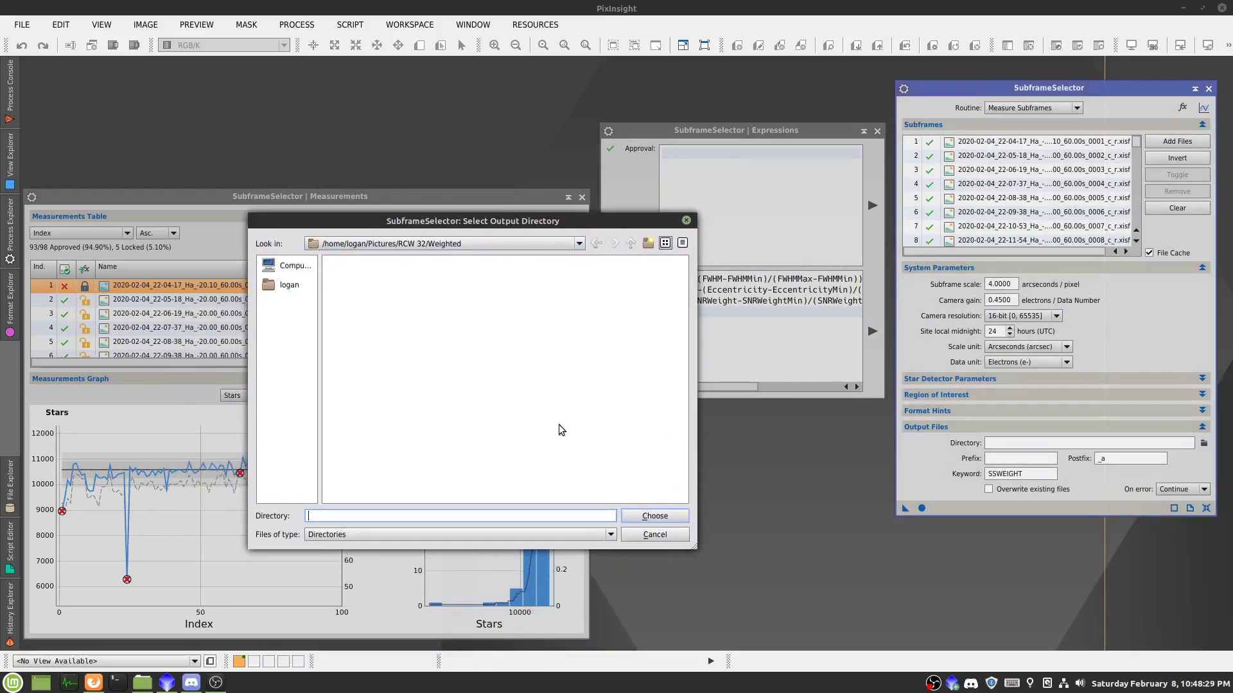
left_click(662, 514)
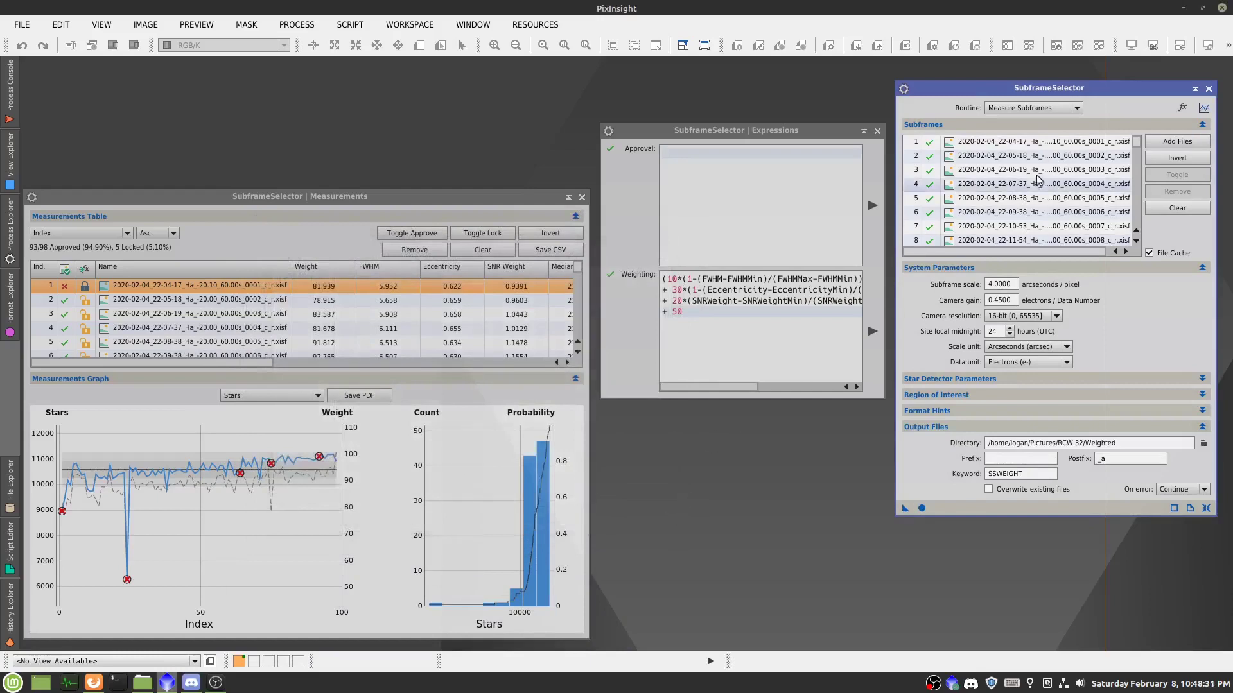
Step: Set the Routine to Output Subframes with the SSWEIGHT weight keyword
left_click(1074, 109)
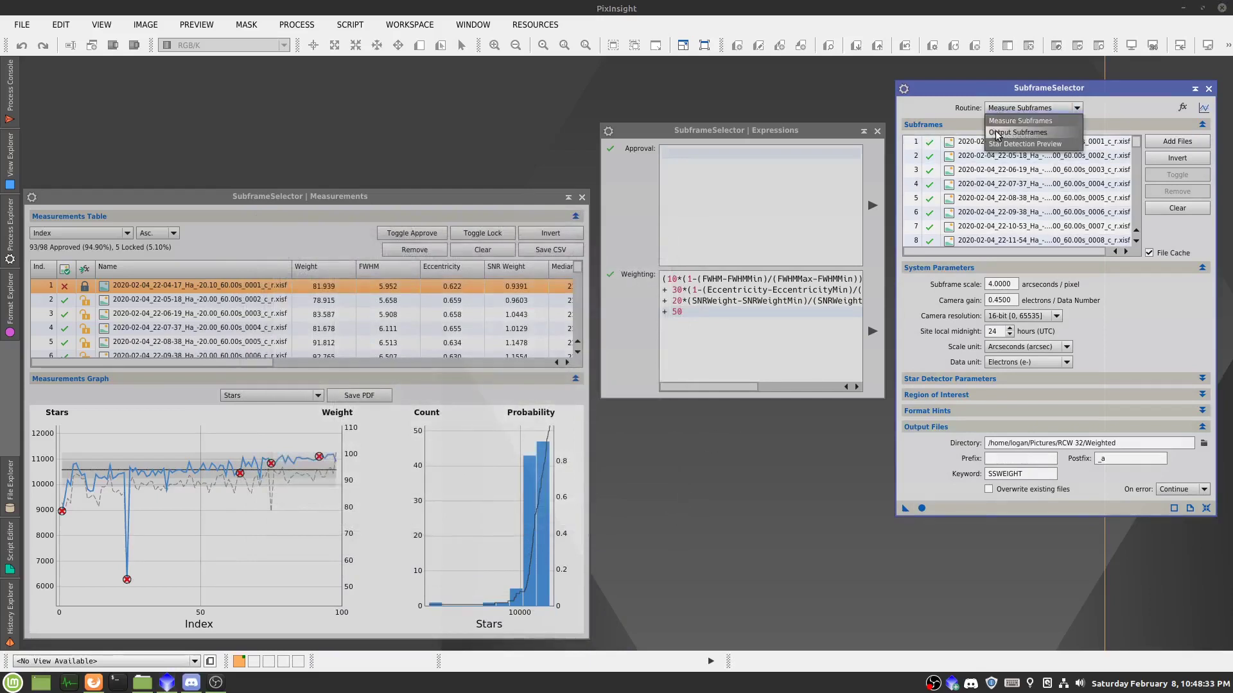
left_click(1019, 133)
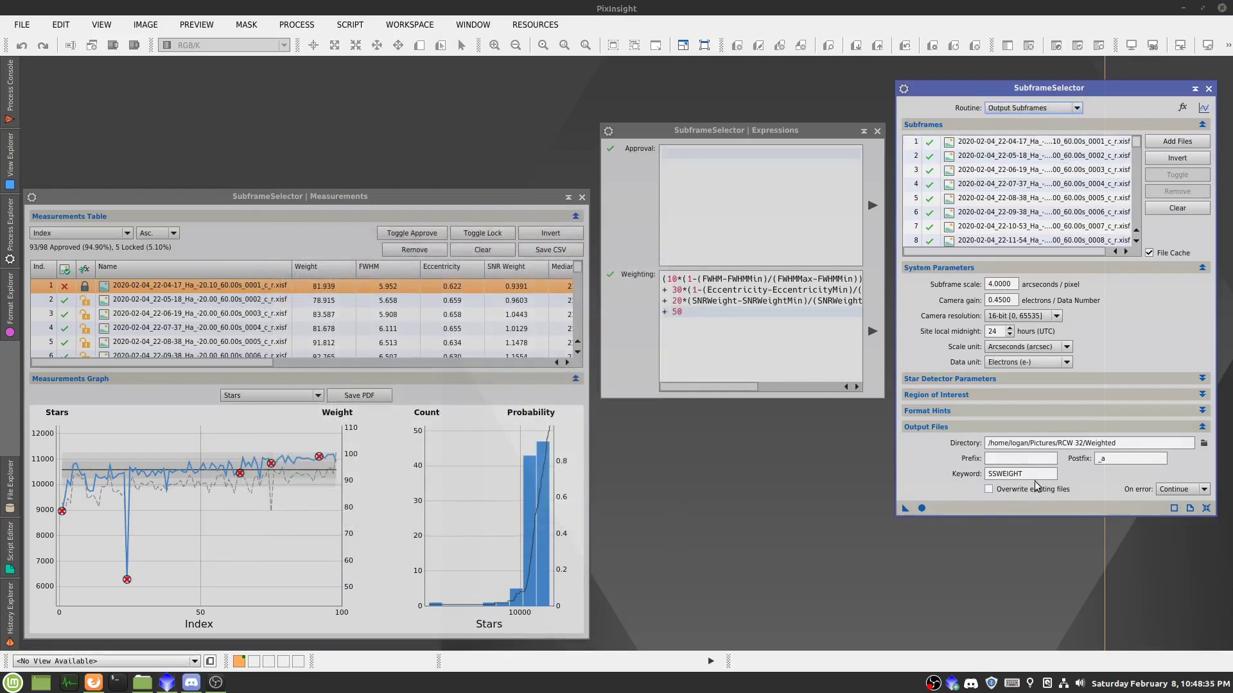
double_click(1008, 474)
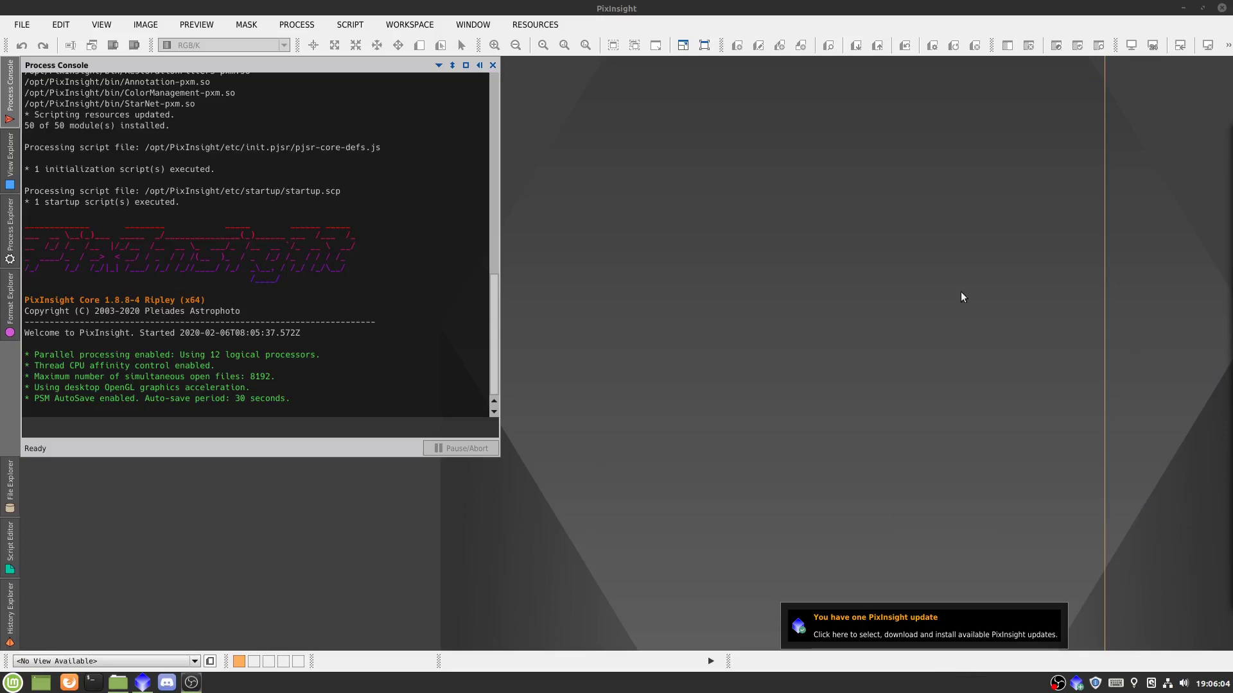
Step: Close the Process Console and start the ImageIntegration process from All Processes
left_click(493, 65)
left_click(300, 27)
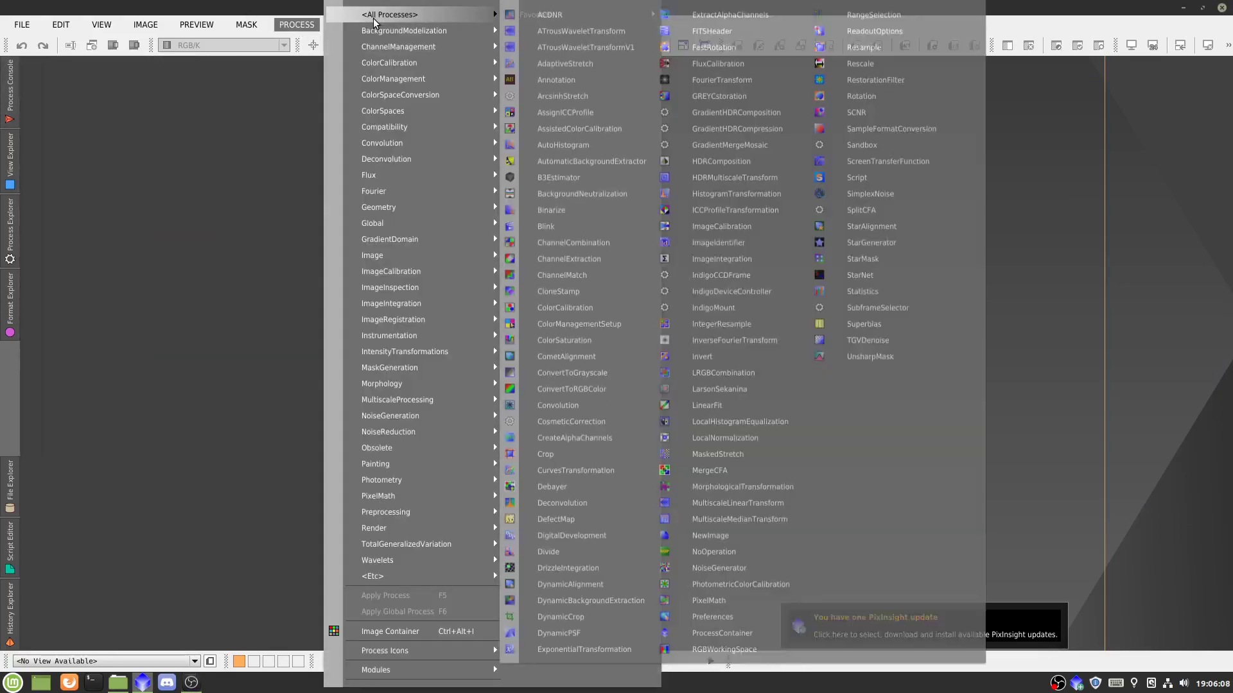
left_click(286, 28)
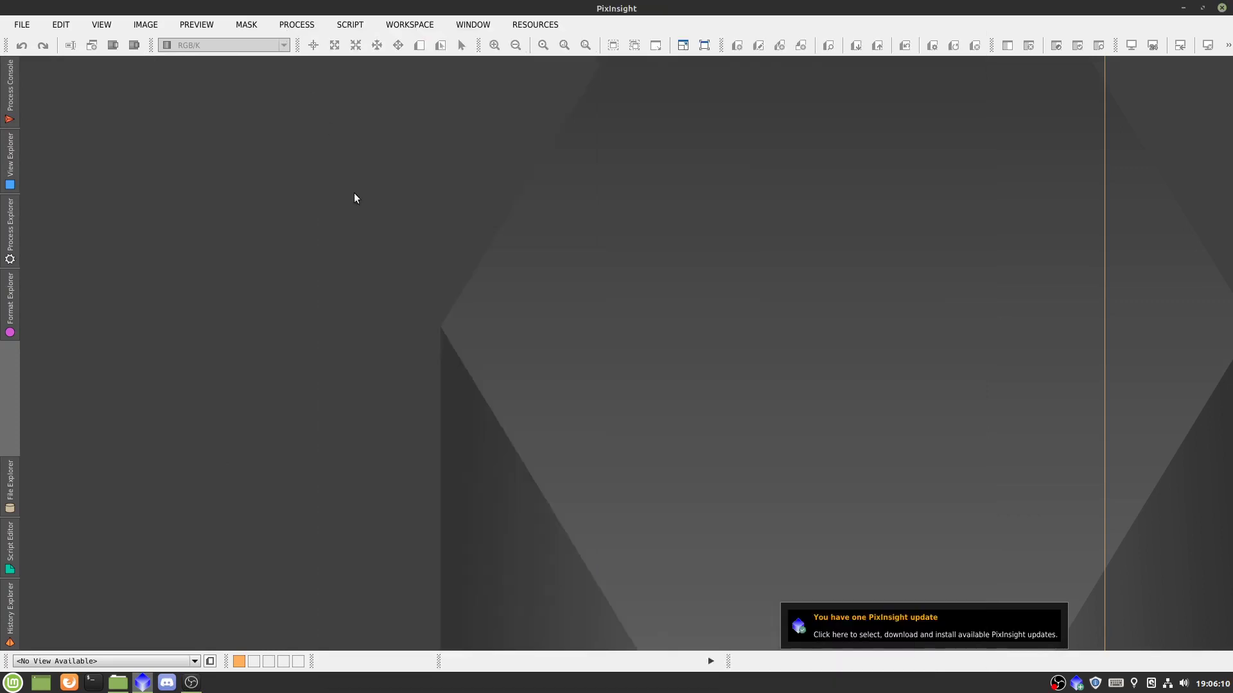
left_click_drag(335, 147, 508, 332)
left_click(296, 24)
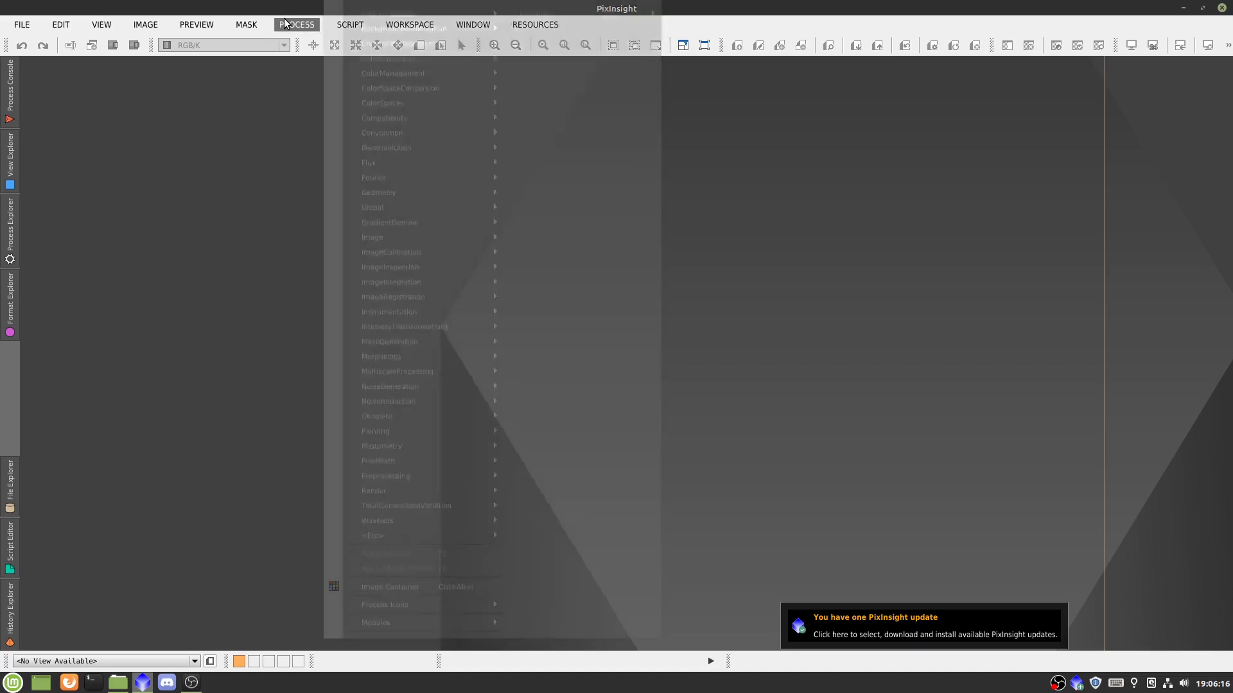
mouse_move(331, 14)
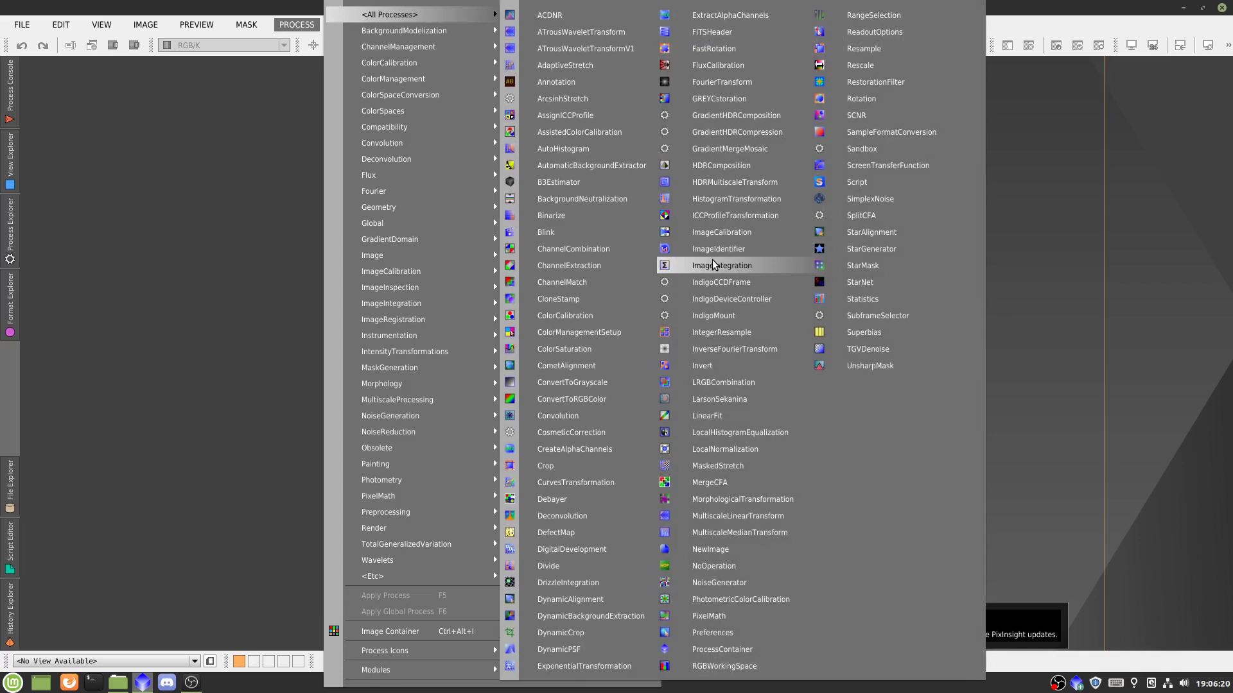
left_click(715, 264)
left_click_drag(1090, 46, 1089, 38)
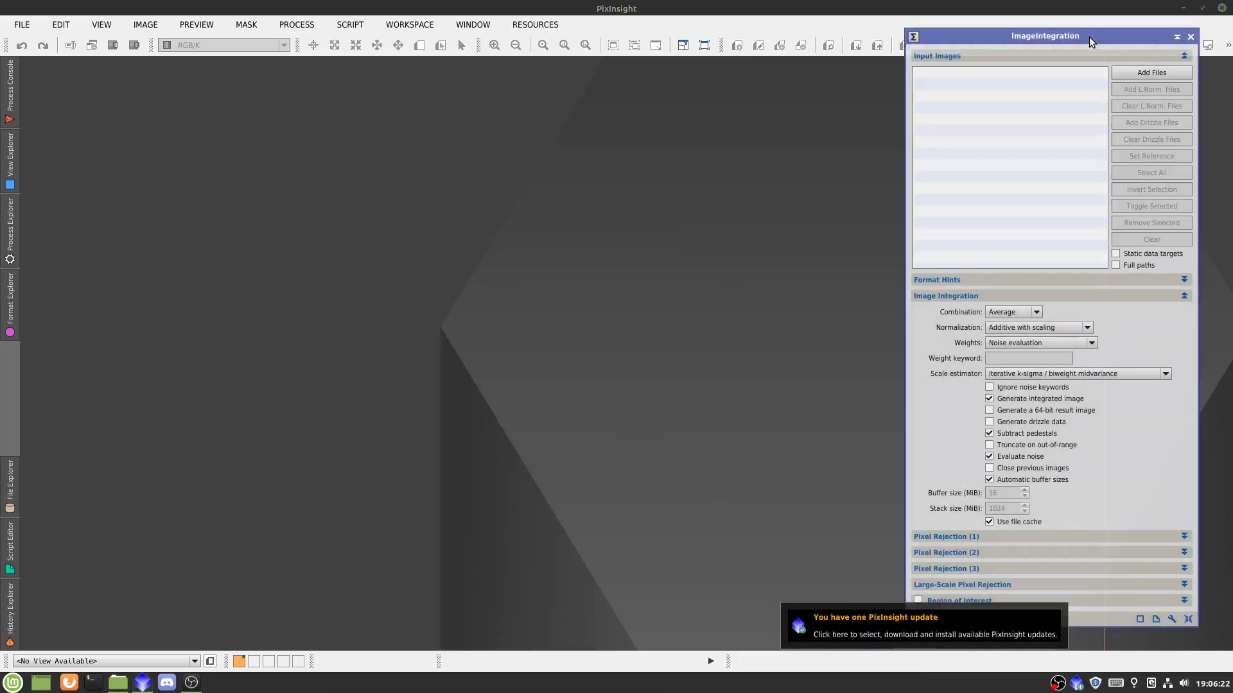
Step: Add all subframes from the RCW 32 Weighted folder as input images
left_click(1156, 72)
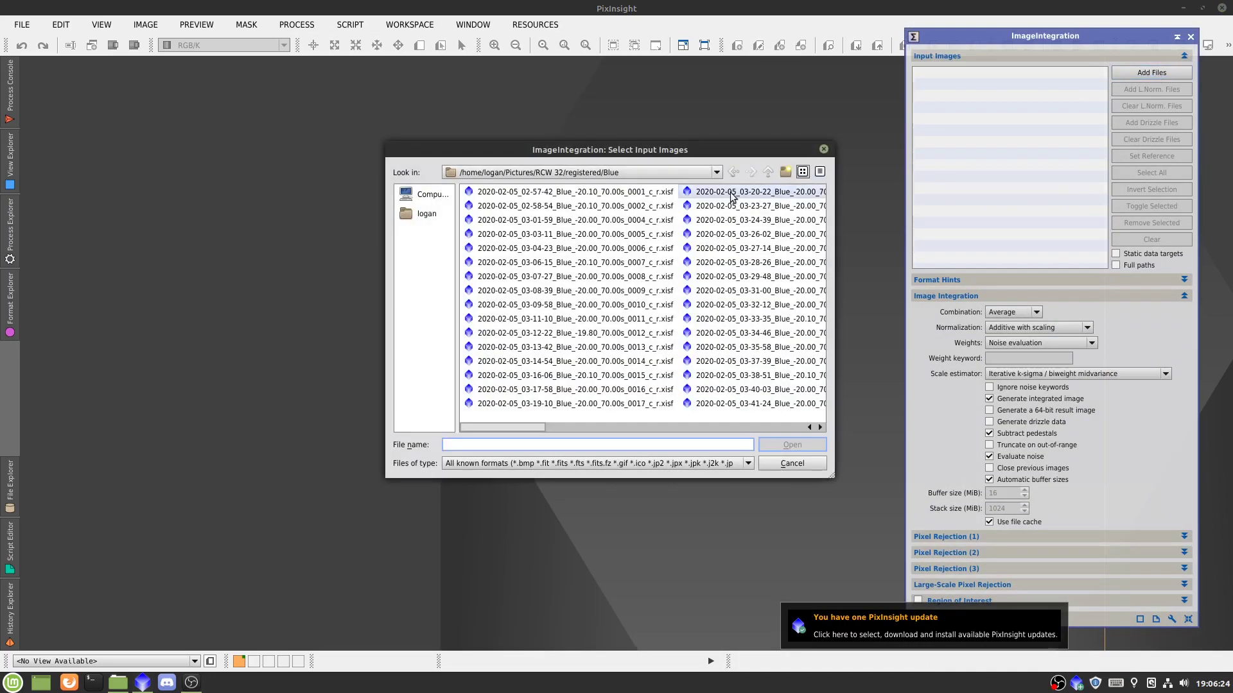
left_click(767, 172)
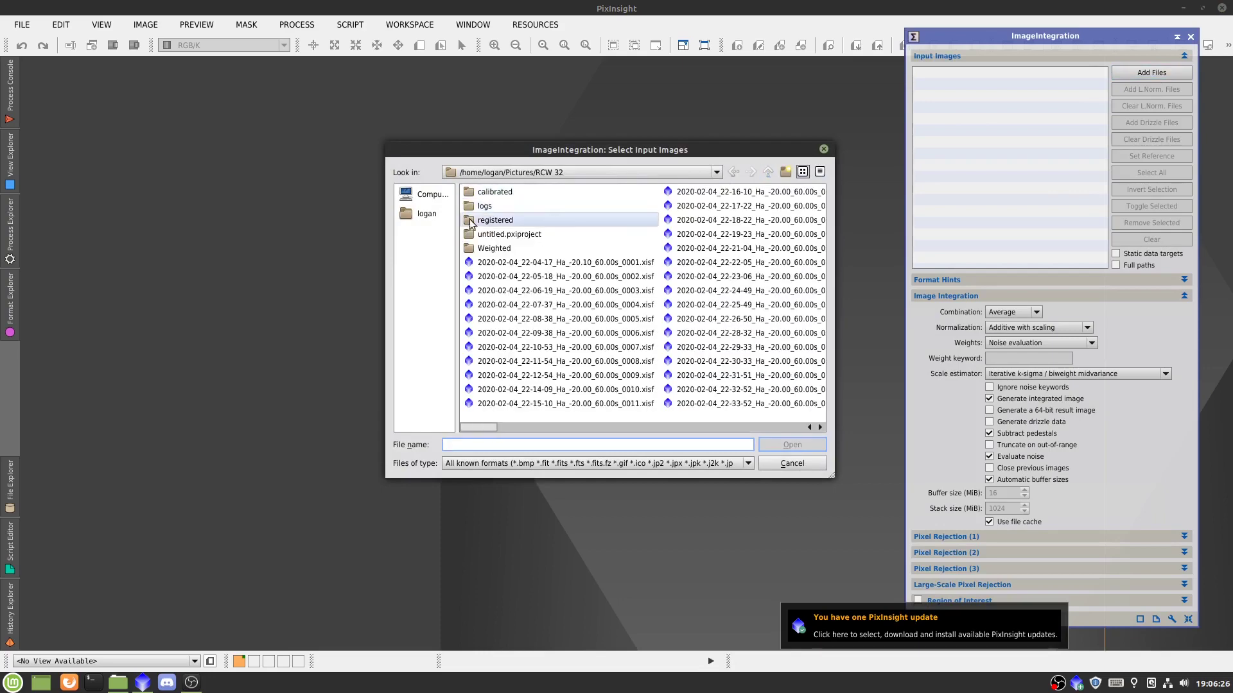
double_click(488, 249)
left_click(494, 221)
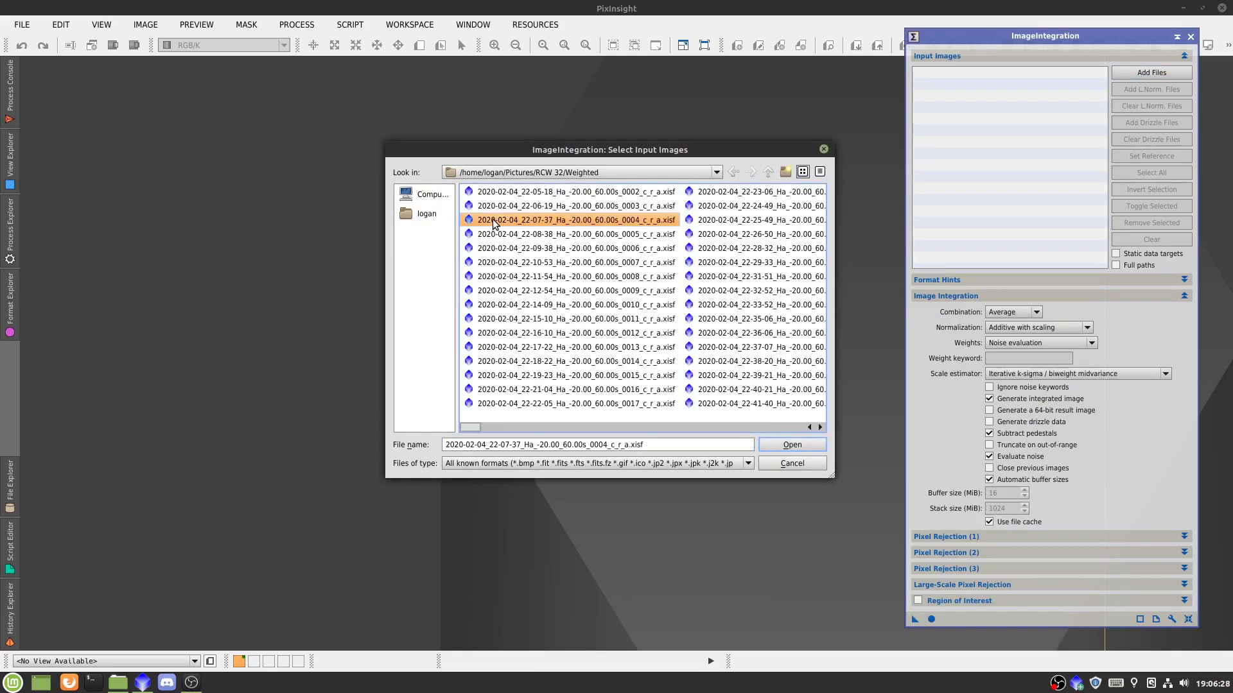
key("ctrl+a")
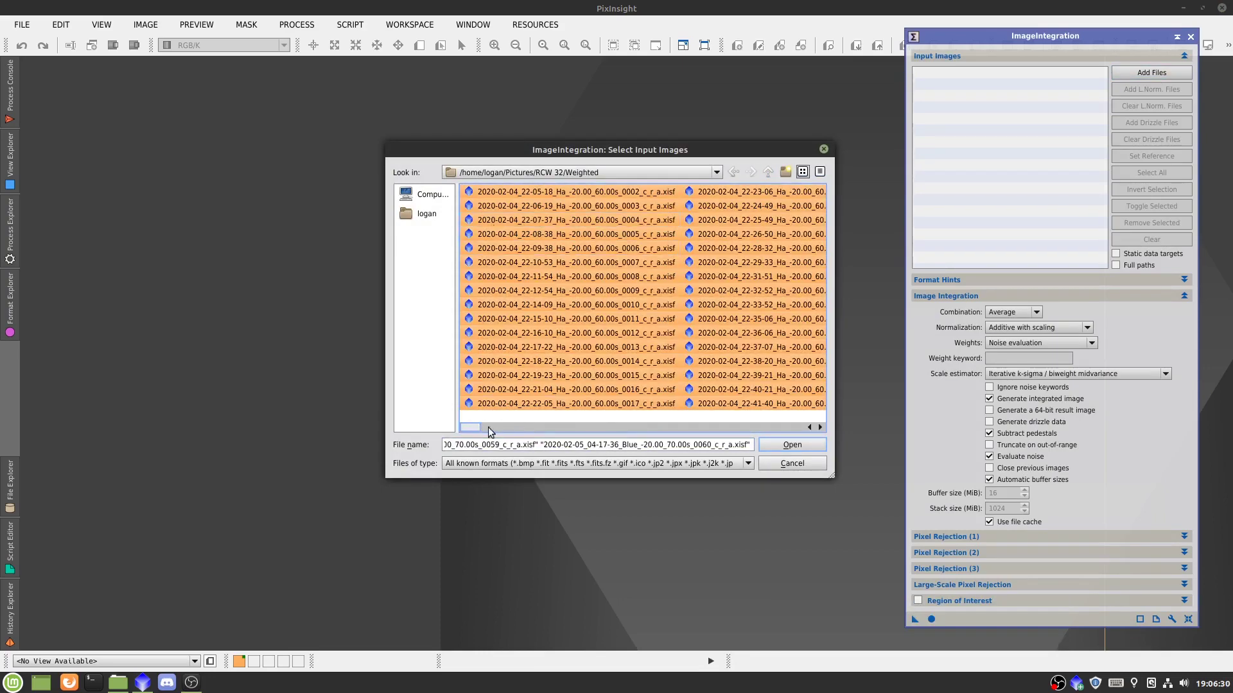
left_click_drag(479, 427, 451, 432)
scroll(585, 370, "down", 3)
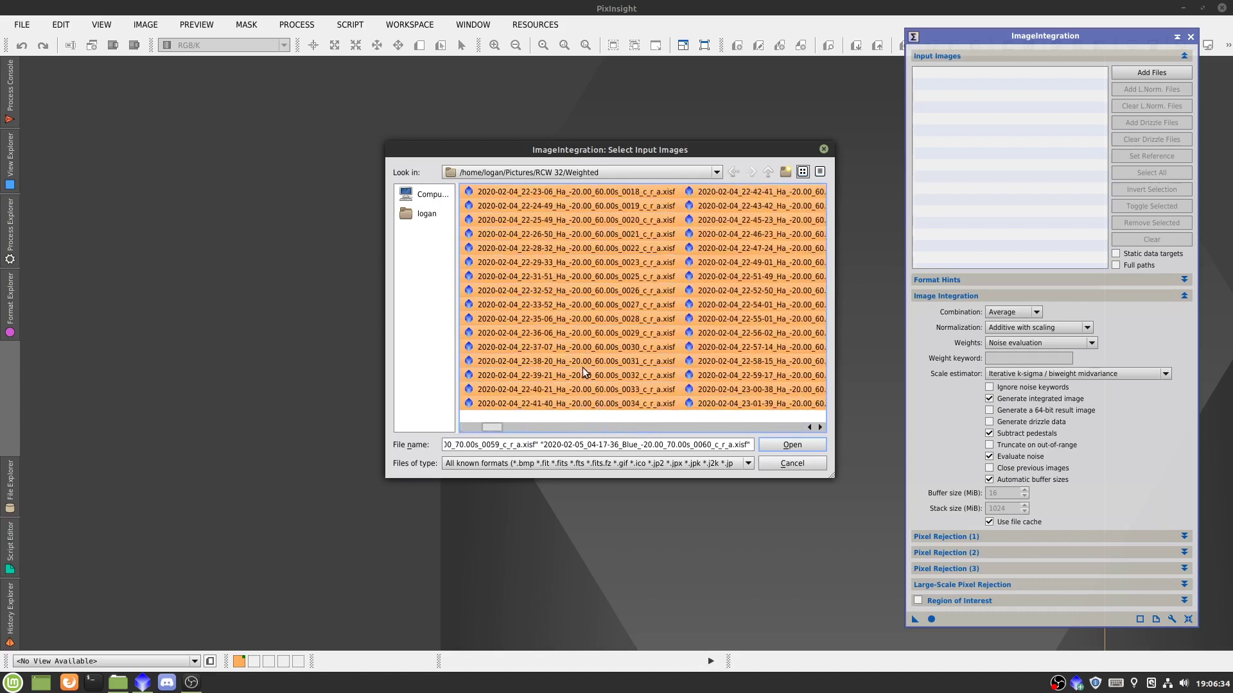
scroll(607, 385, "down", 6)
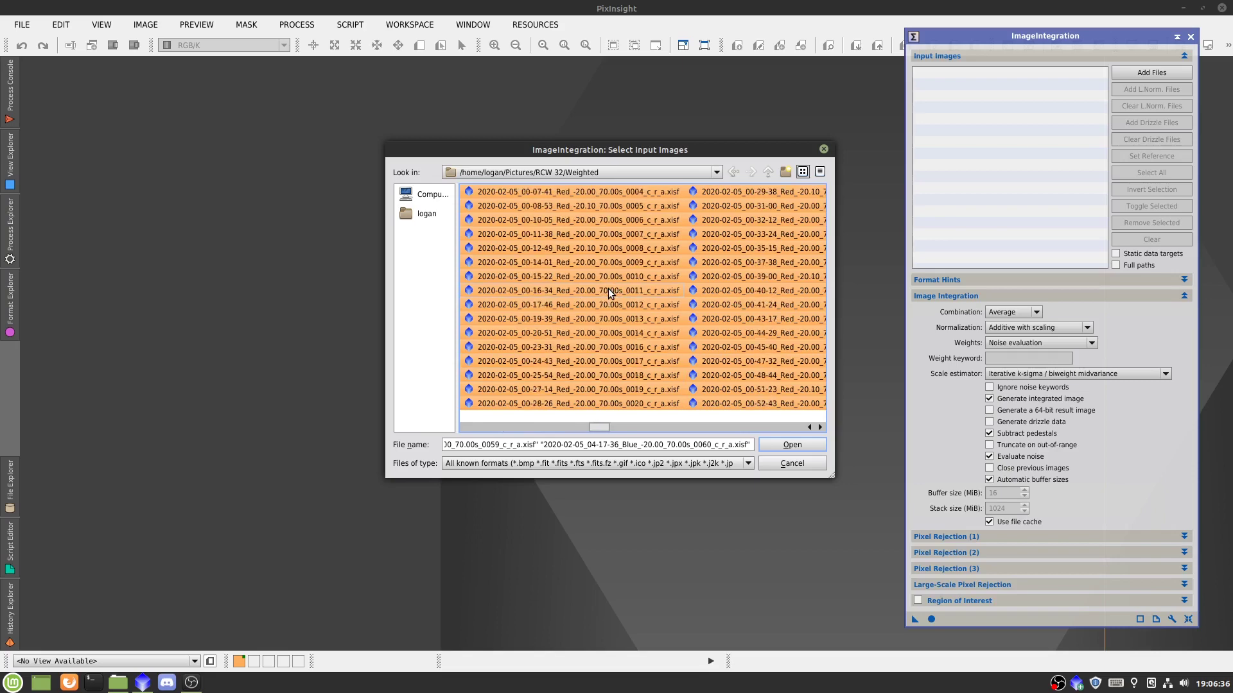
left_click(789, 445)
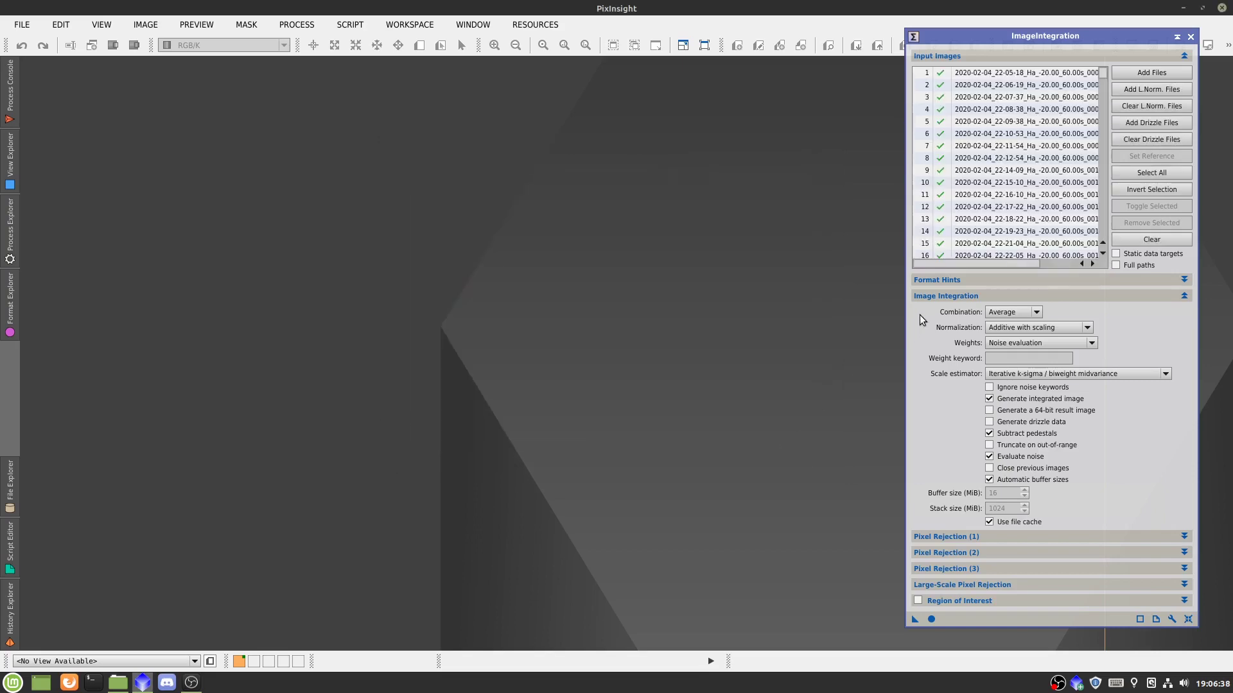
Step: Weight the frames by the FITS keyword SSWEIGHT
left_click_drag(1102, 73, 1131, 67)
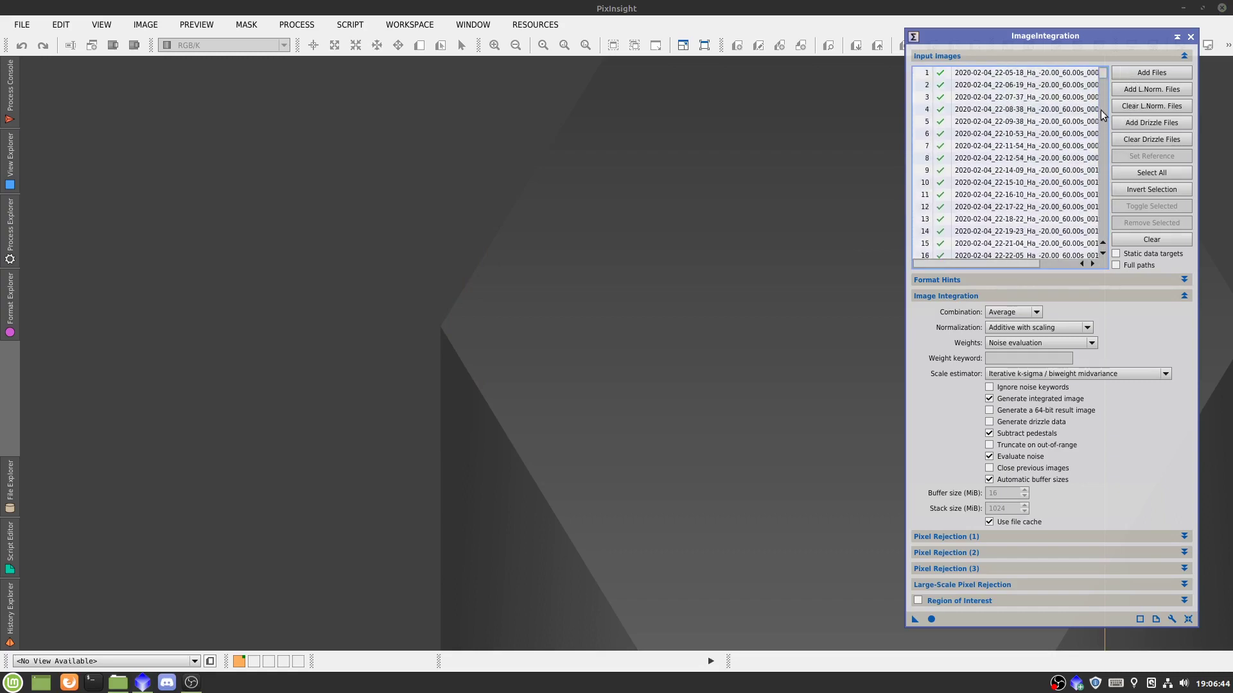
left_click(992, 342)
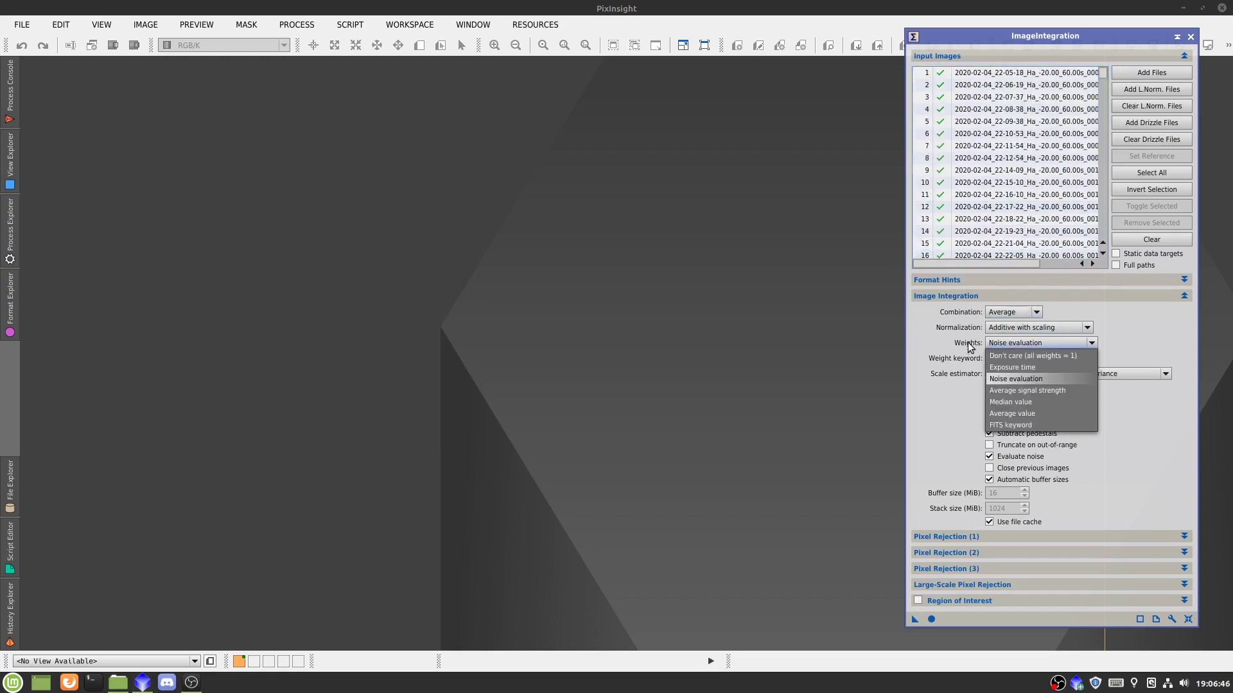
left_click(1012, 425)
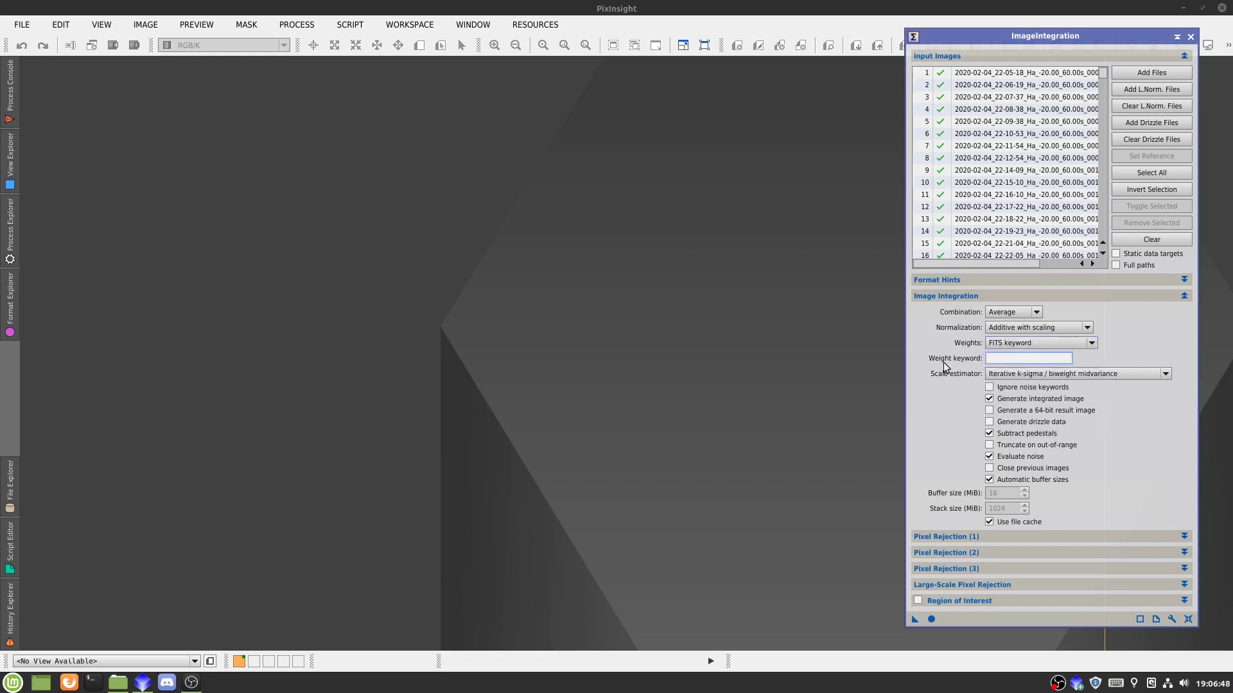
mouse_move(980, 371)
left_click_drag(1103, 74, 1100, 258)
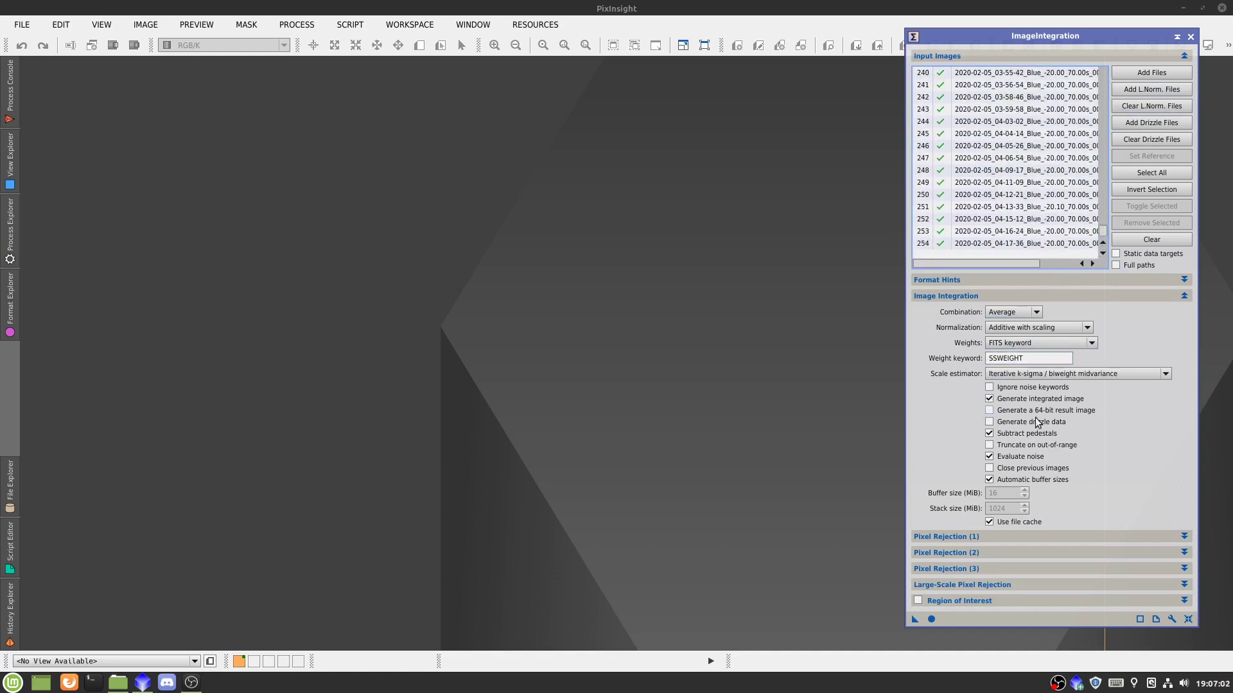
Step: Collapse Image Integration and expand the Pixel Rejection (1) settings
left_click(967, 297)
left_click(966, 312)
left_click(1008, 330)
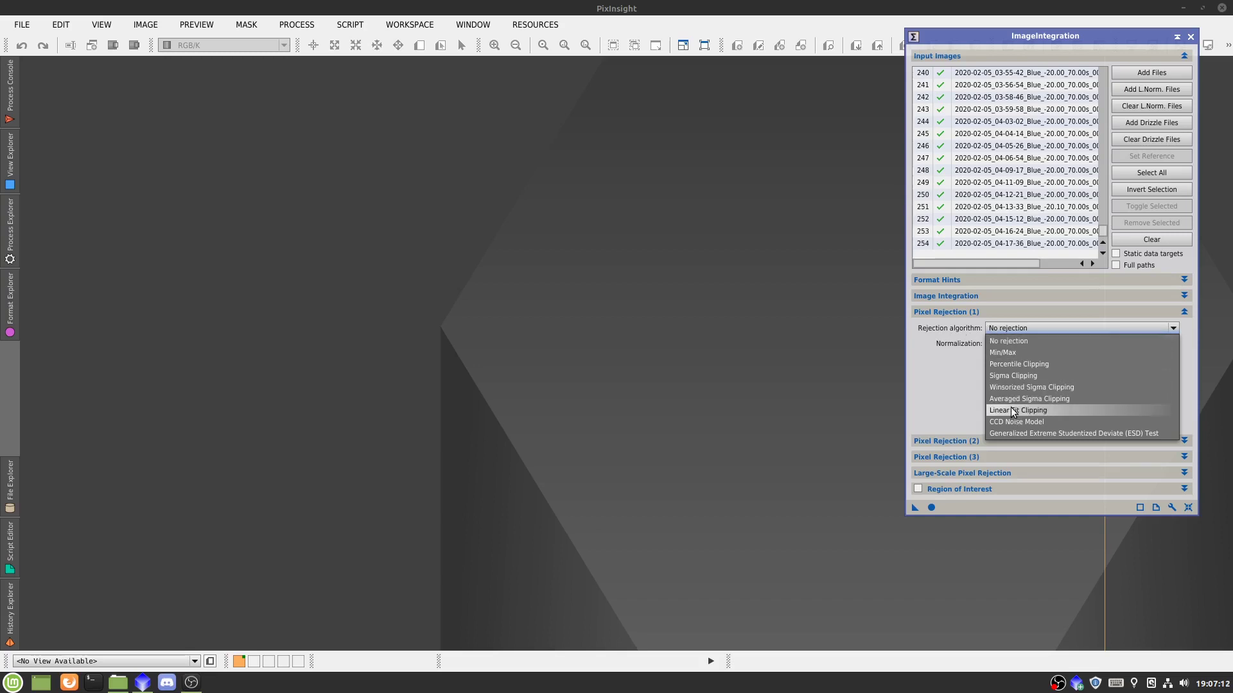
Step: Choose Linear Fit Clipping as the rejection algorithm
left_click(1021, 341)
left_click(1021, 328)
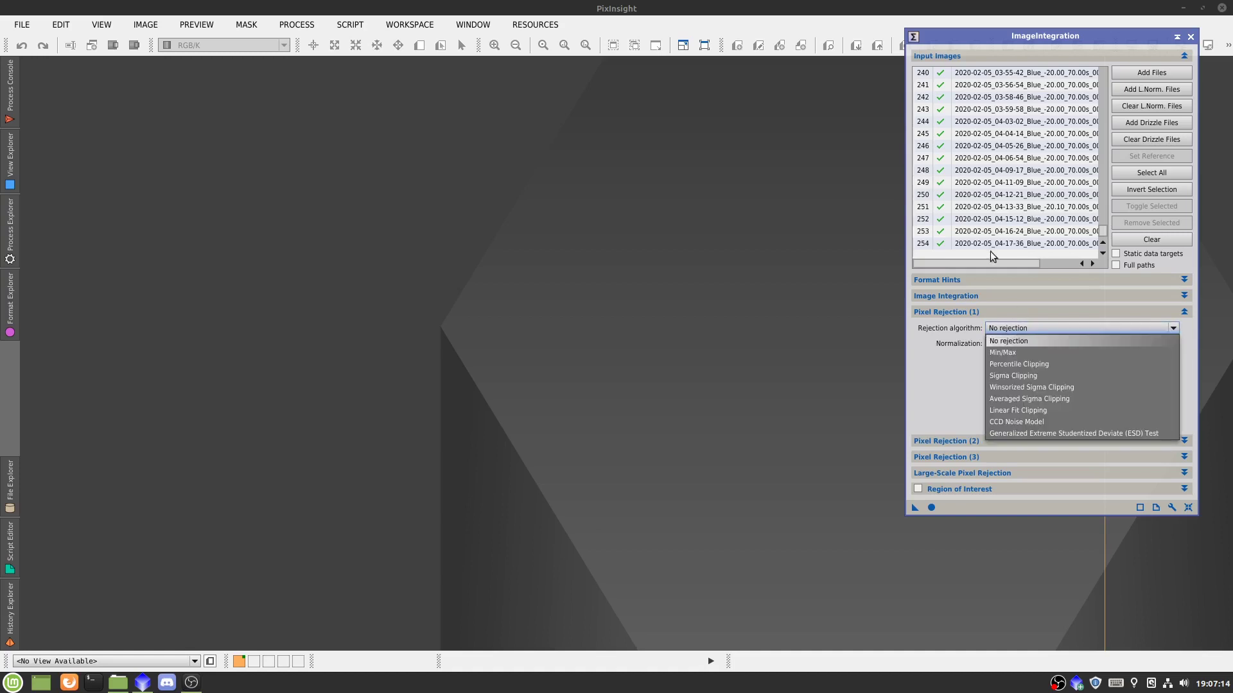
left_click(1021, 410)
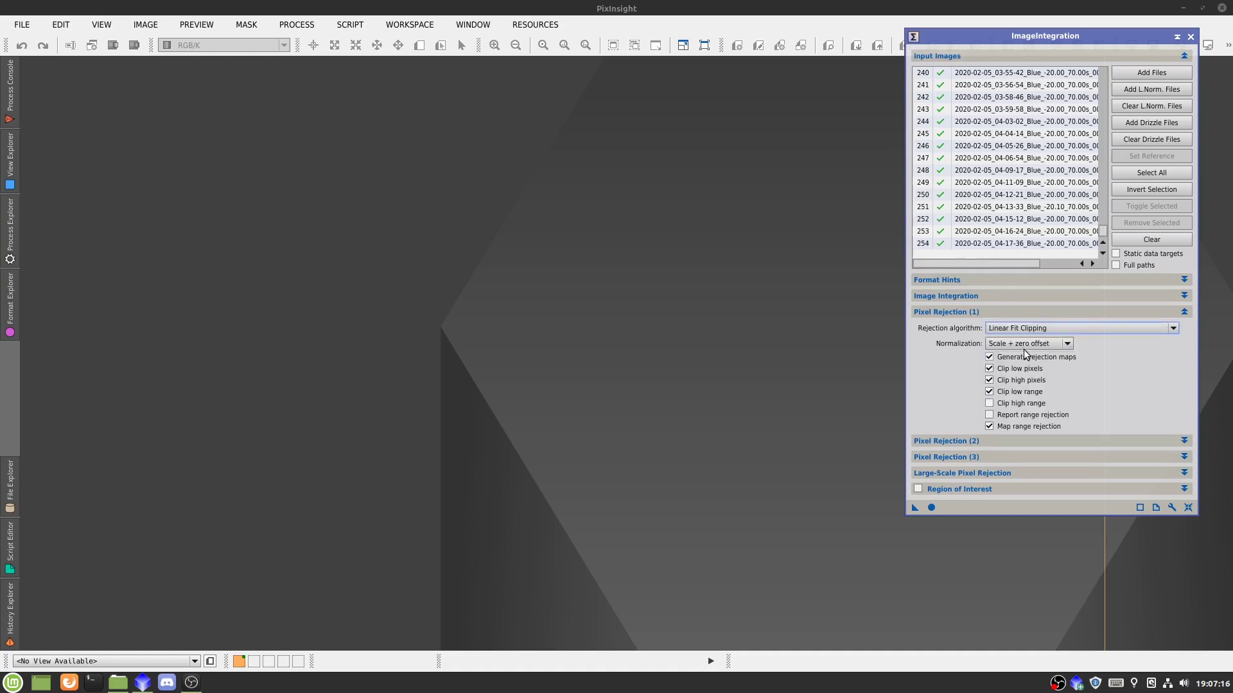
Step: Run the integration to produce the SuperL master image
left_click(932, 508)
scroll(1051, 189, "up", 18)
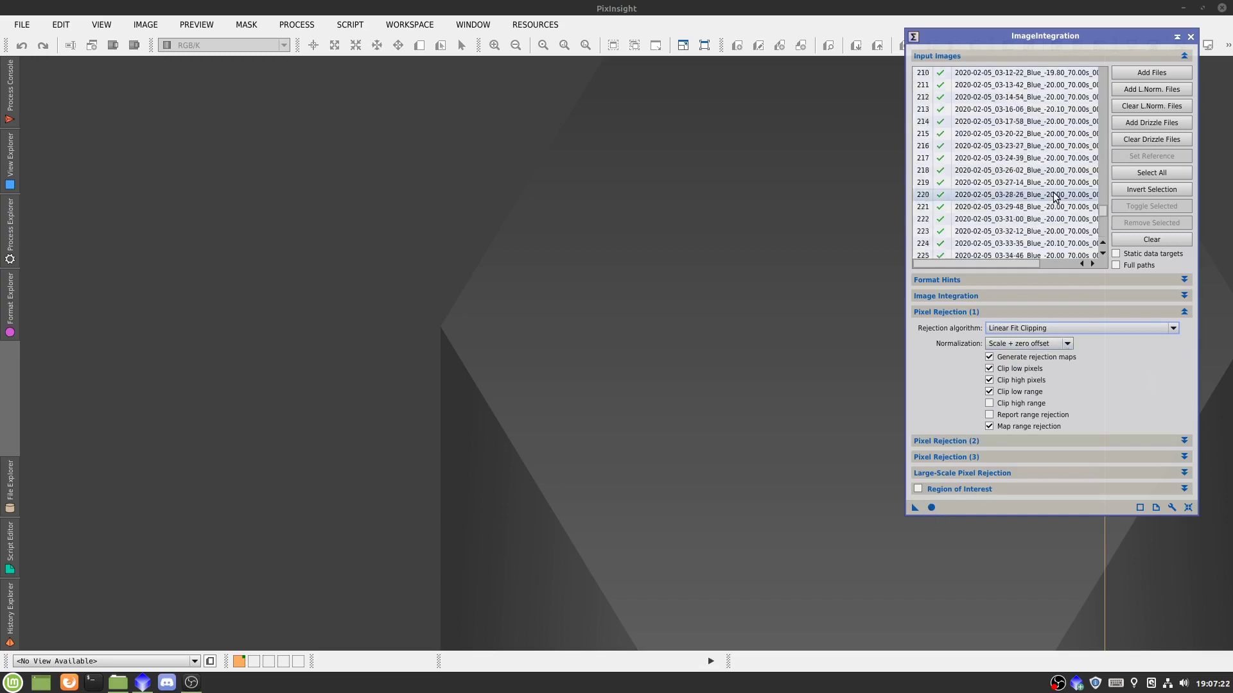
left_click_drag(1104, 194, 1093, 243)
scroll(1090, 110, "up", 3)
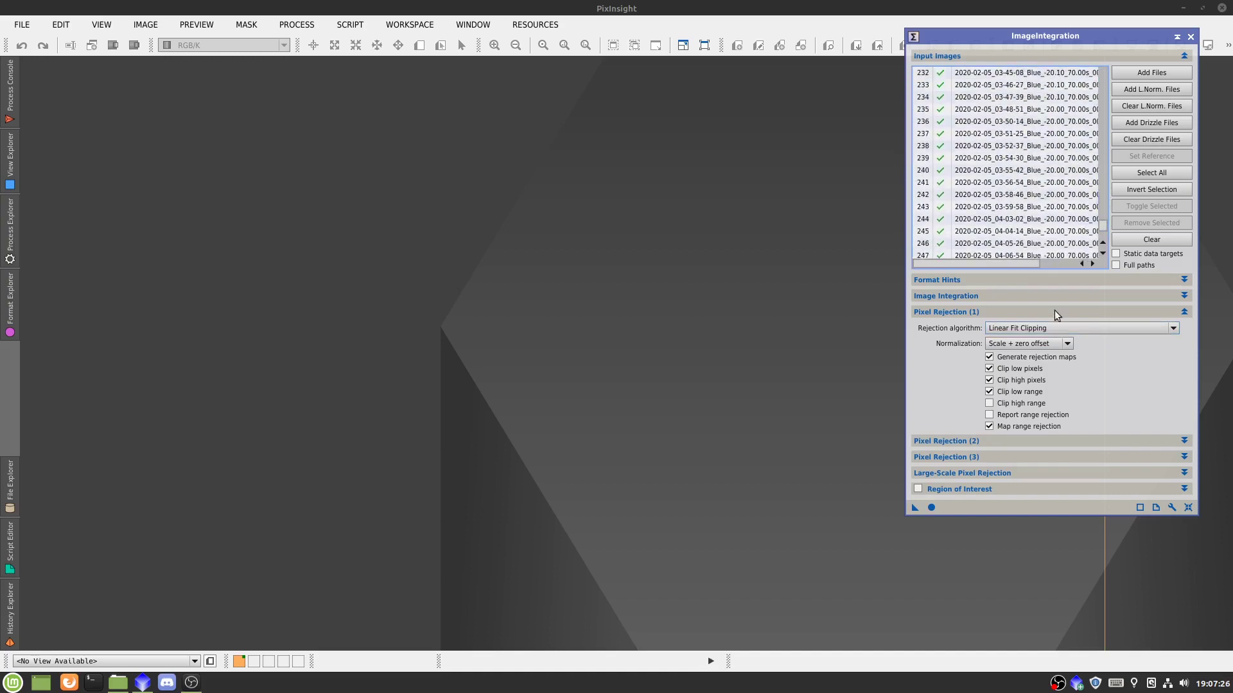
left_click(934, 507)
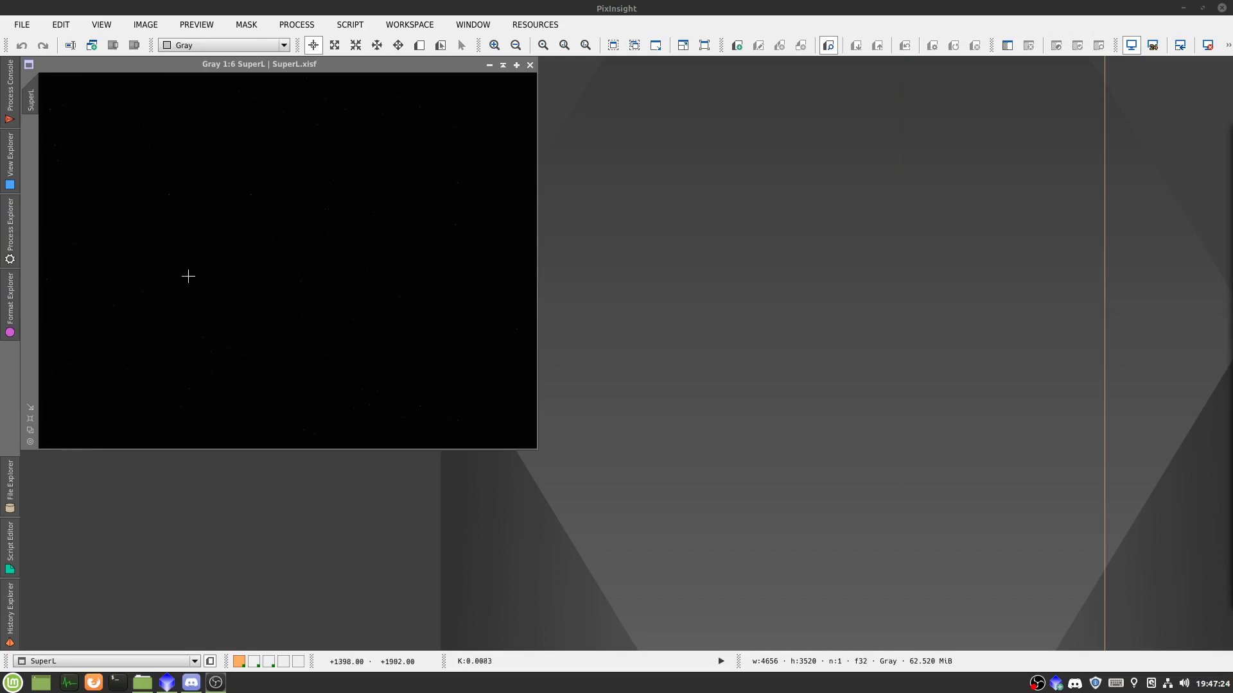
Step: Zoom SuperL to fit its window, toggle the STF auto-stretch, and wheel-zoom in and out
right_click(218, 251)
left_click(386, 551)
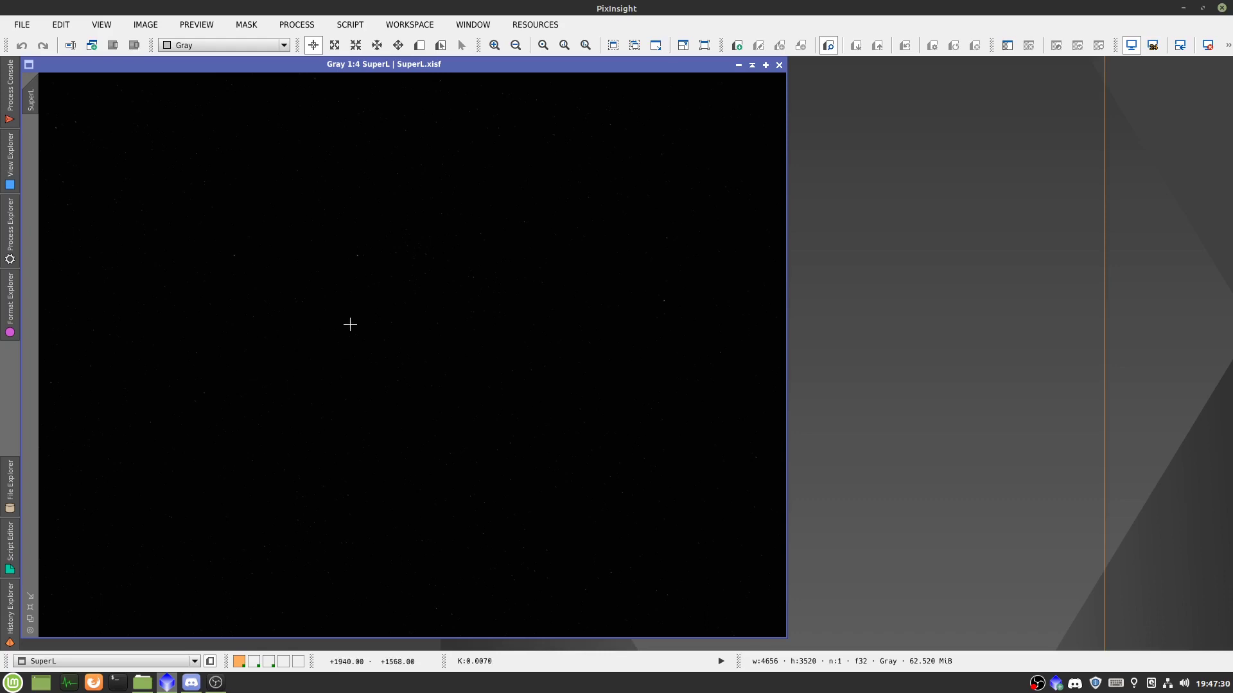
key("ctrl+a")
scroll(351, 320, "up", 5)
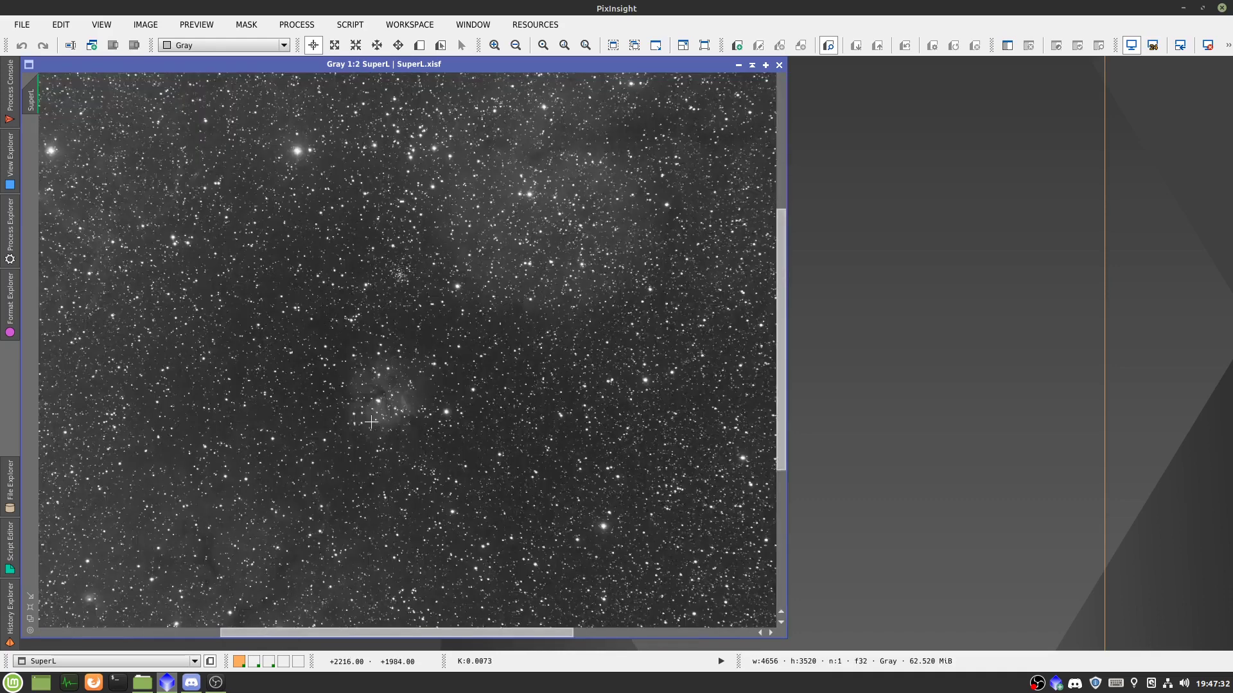
scroll(373, 422, "down", 5)
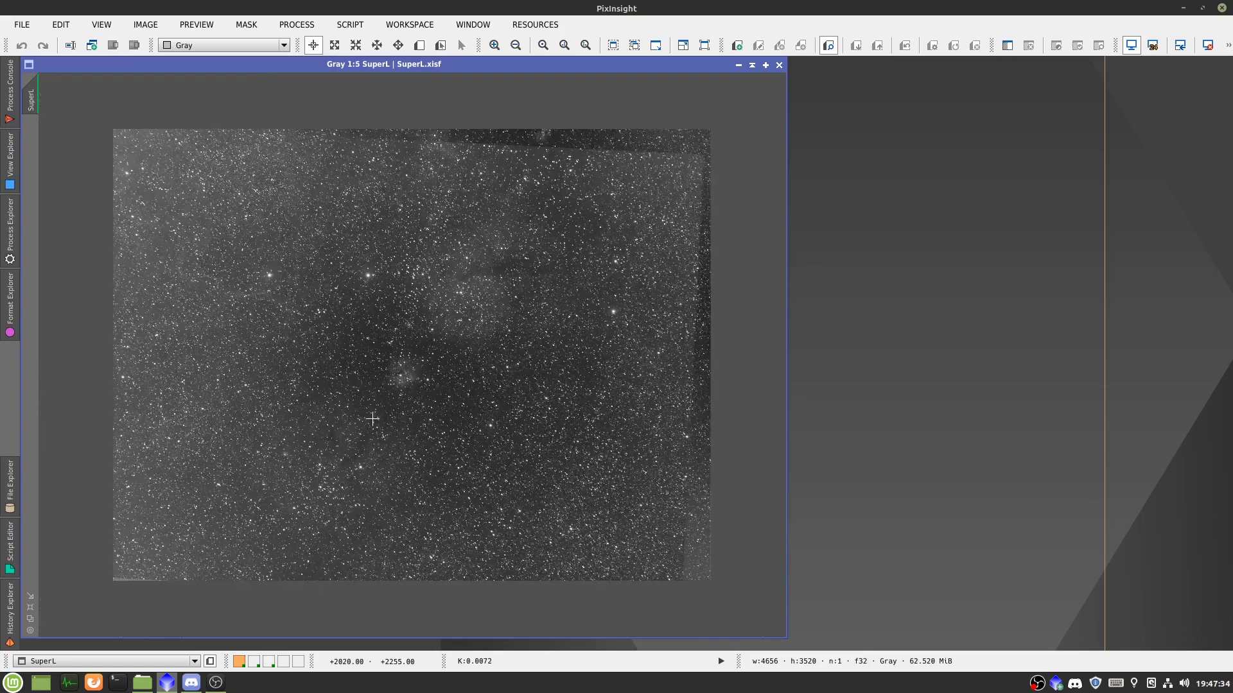
scroll(372, 418, "up", 4)
scroll(373, 413, "down", 4)
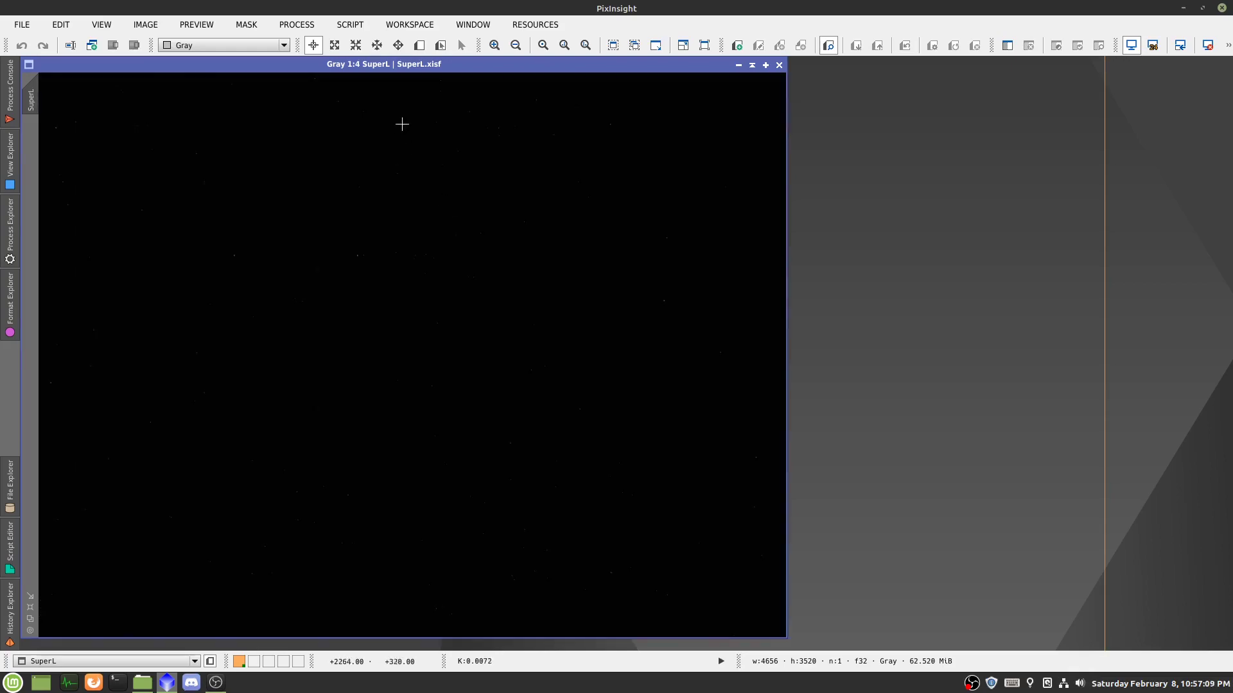
Step: Auto-stretch the SuperL master with ScreenTransferFunction to reveal the dense star field and faint nebulosity
key("ctrl+a")
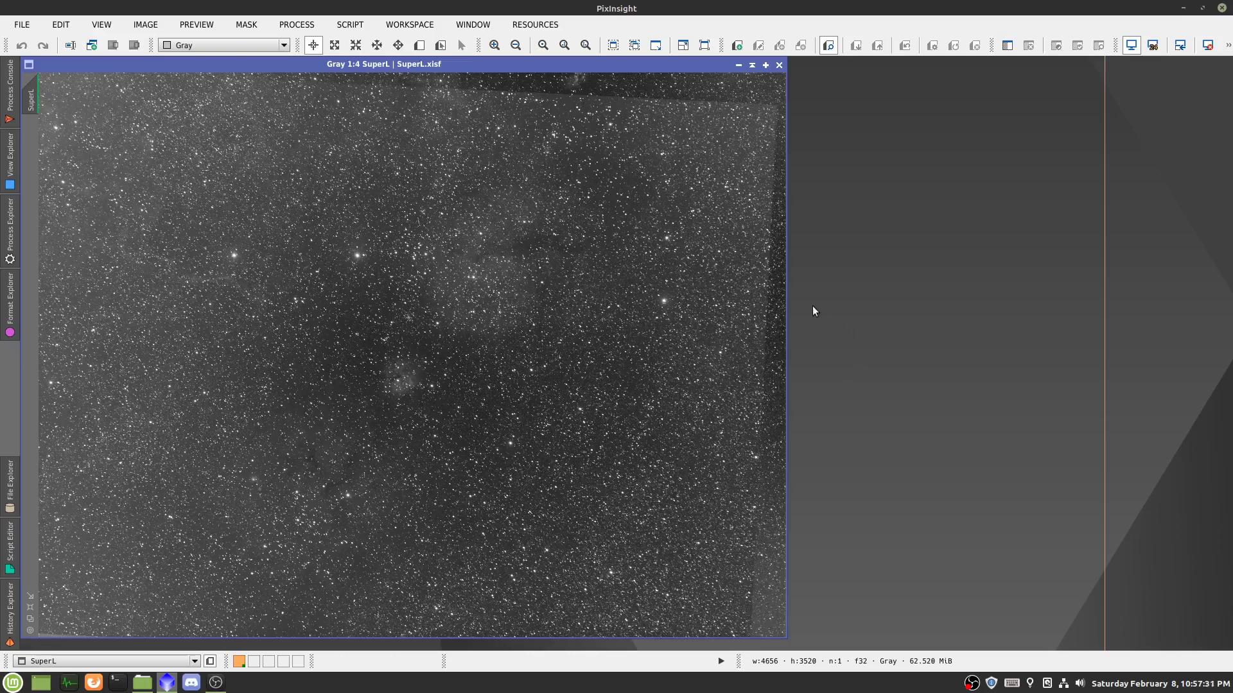
left_click_drag(834, 306, 906, 372)
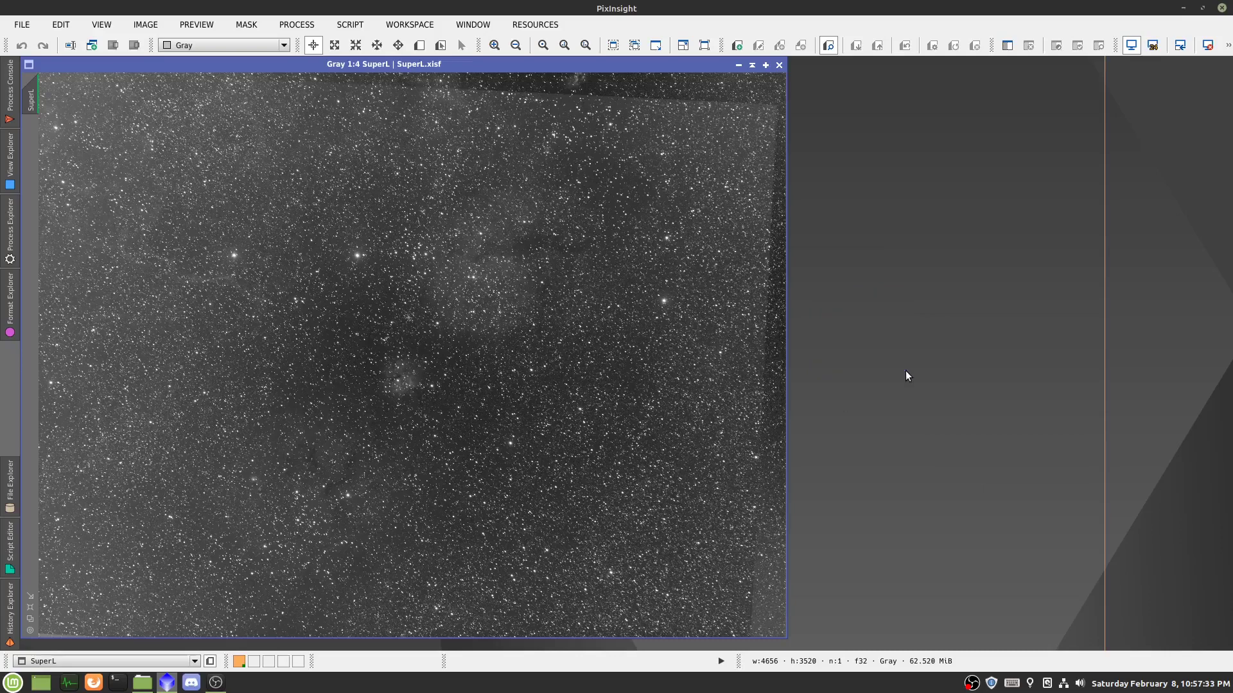